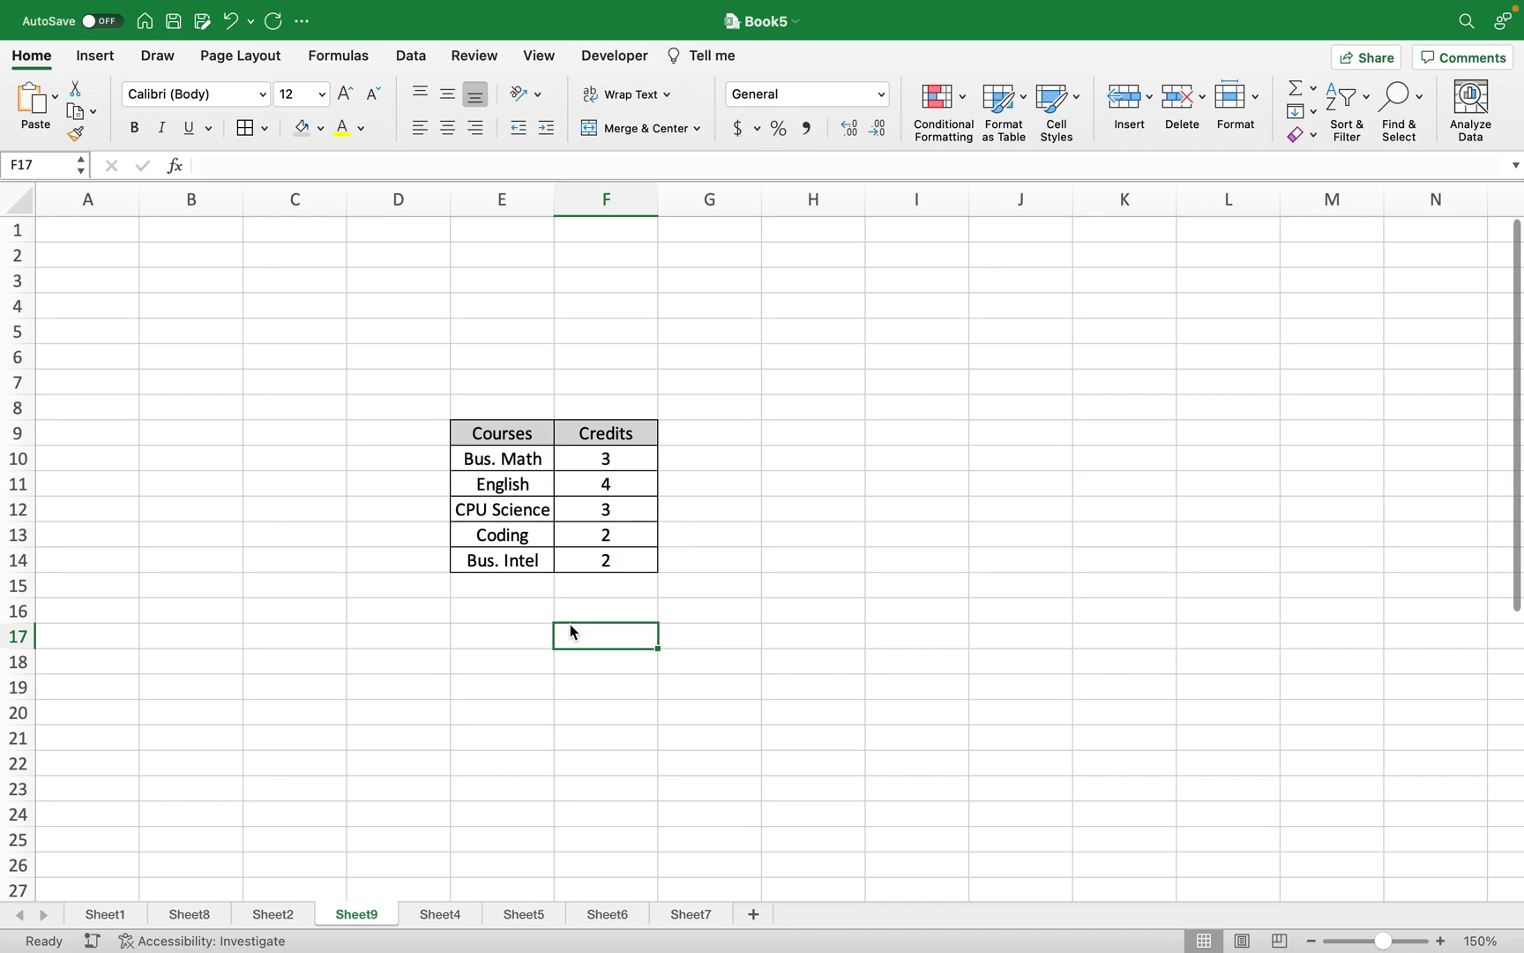
Step: Examine the Courses and Credits table in E9:F14 and the empty cells beside it in columns G and H
{"action": "left_click", "coordinate": [496, 432]}
{"action": "left_click_drag", "start_coordinate": [496, 432], "coordinate": [500, 544]}
{"action": "left_click", "coordinate": [516, 459]}
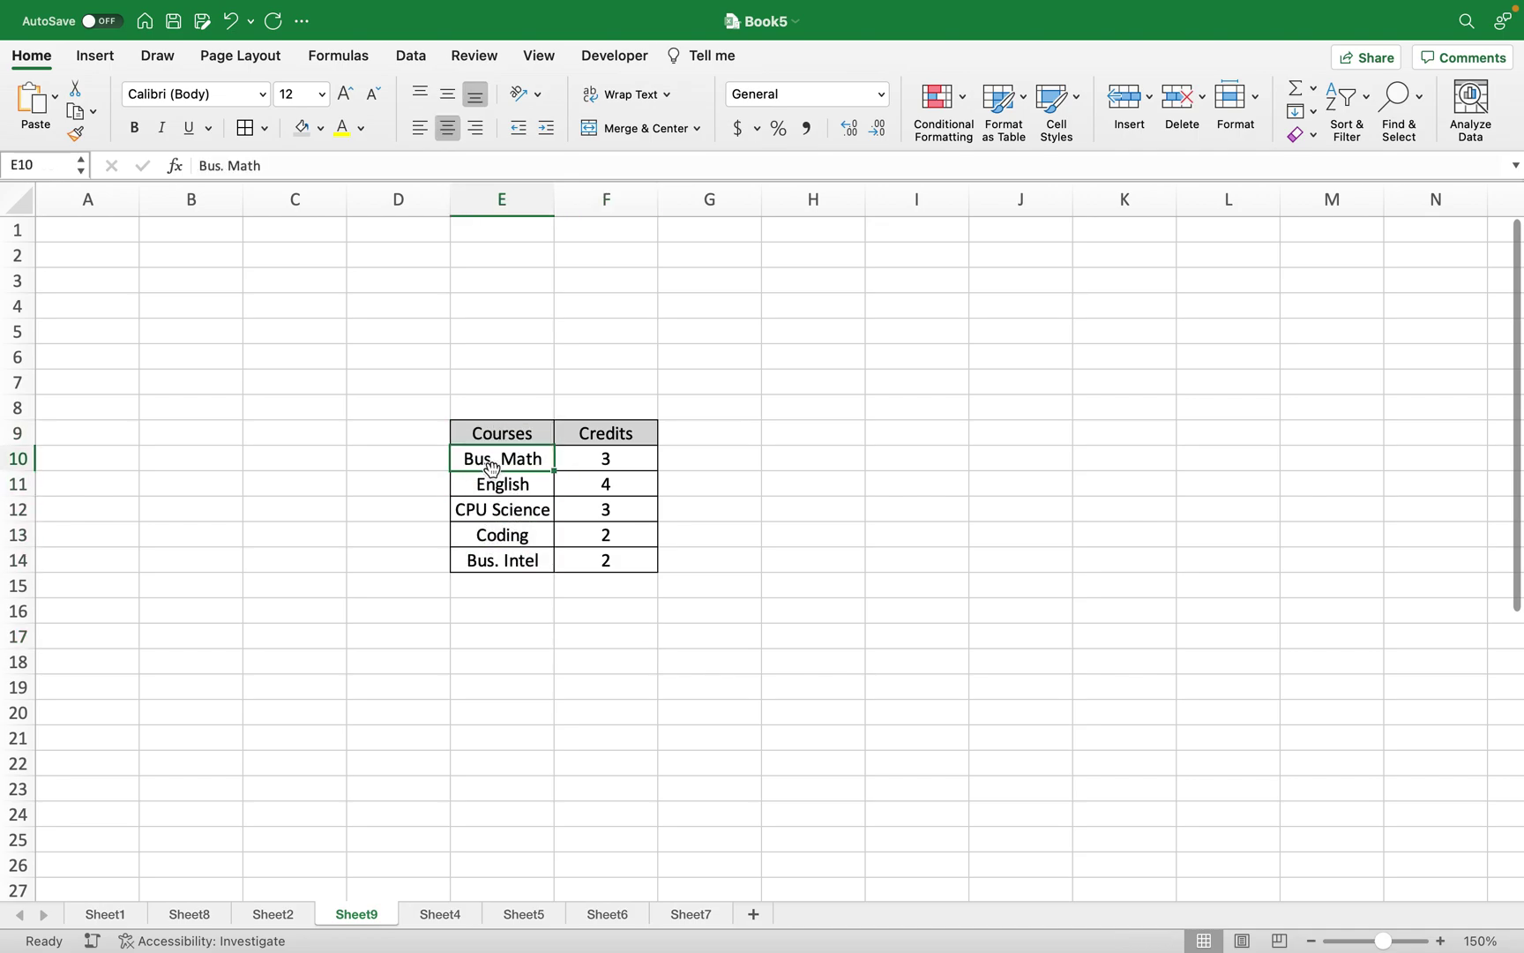
{"action": "left_click_drag", "start_coordinate": [599, 458], "coordinate": [599, 548]}
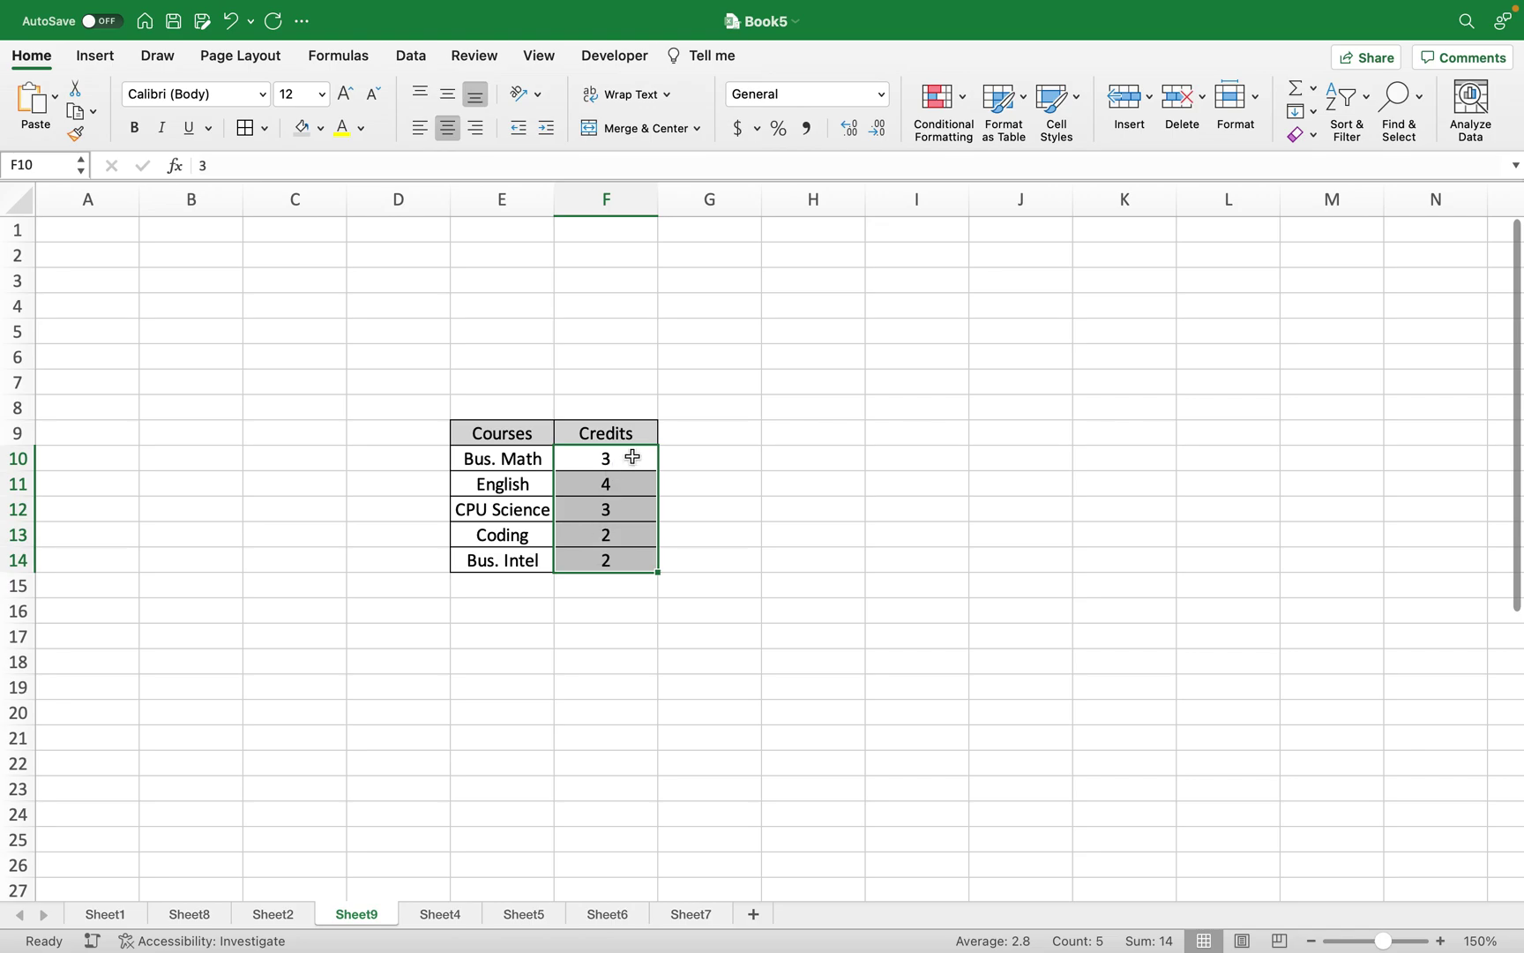
{"action": "left_click", "coordinate": [704, 457]}
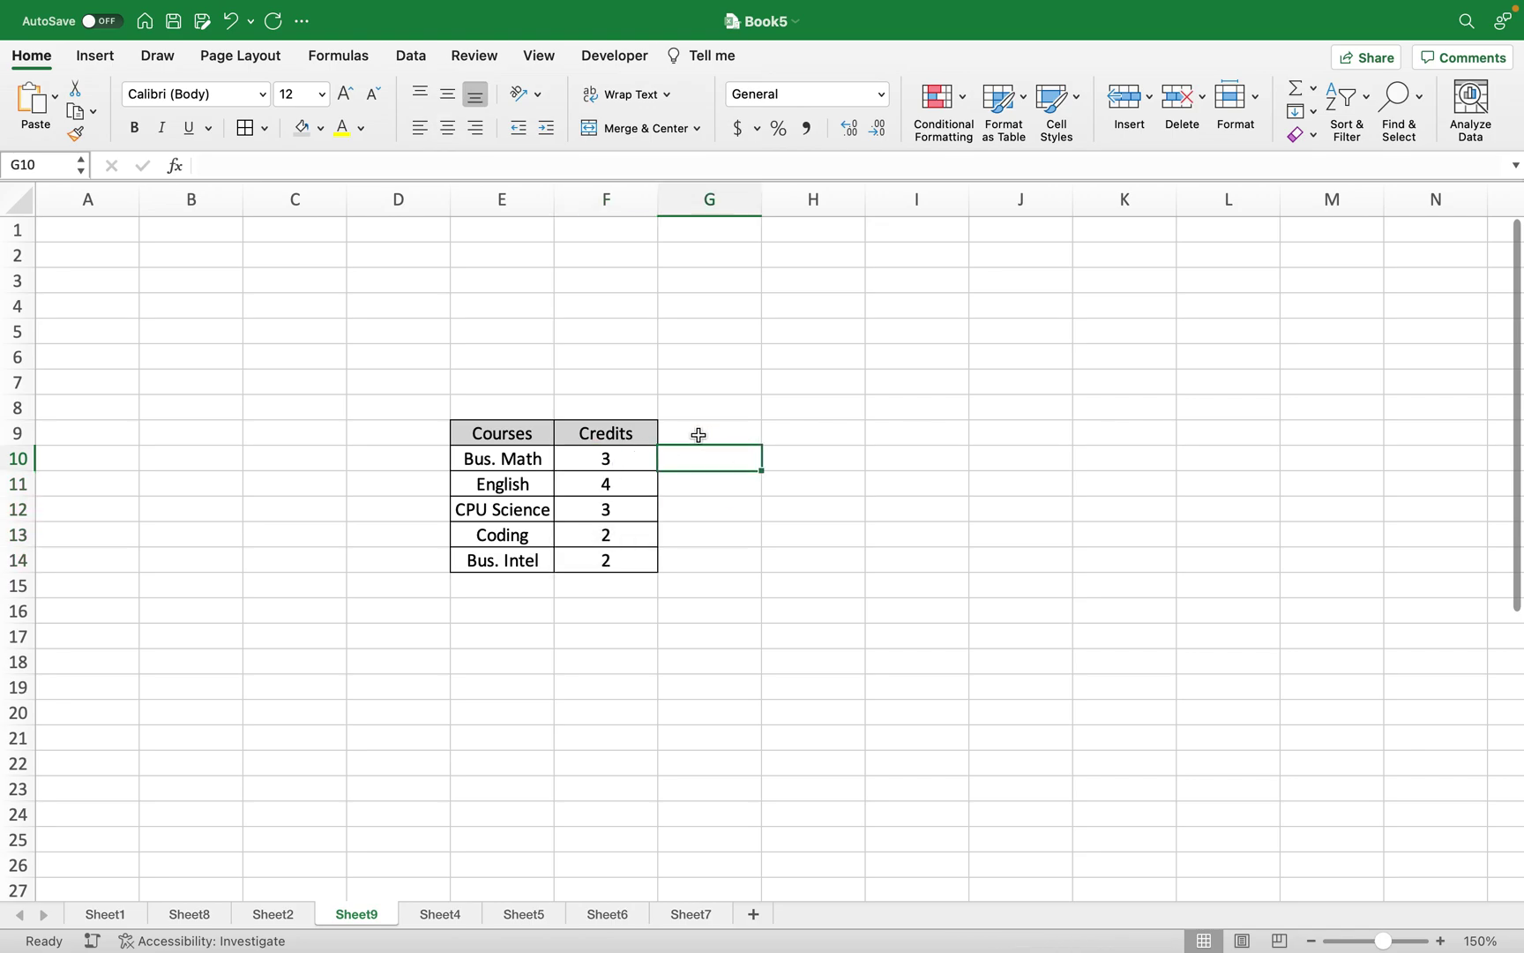
{"action": "left_click_drag", "start_coordinate": [697, 453], "coordinate": [692, 548]}
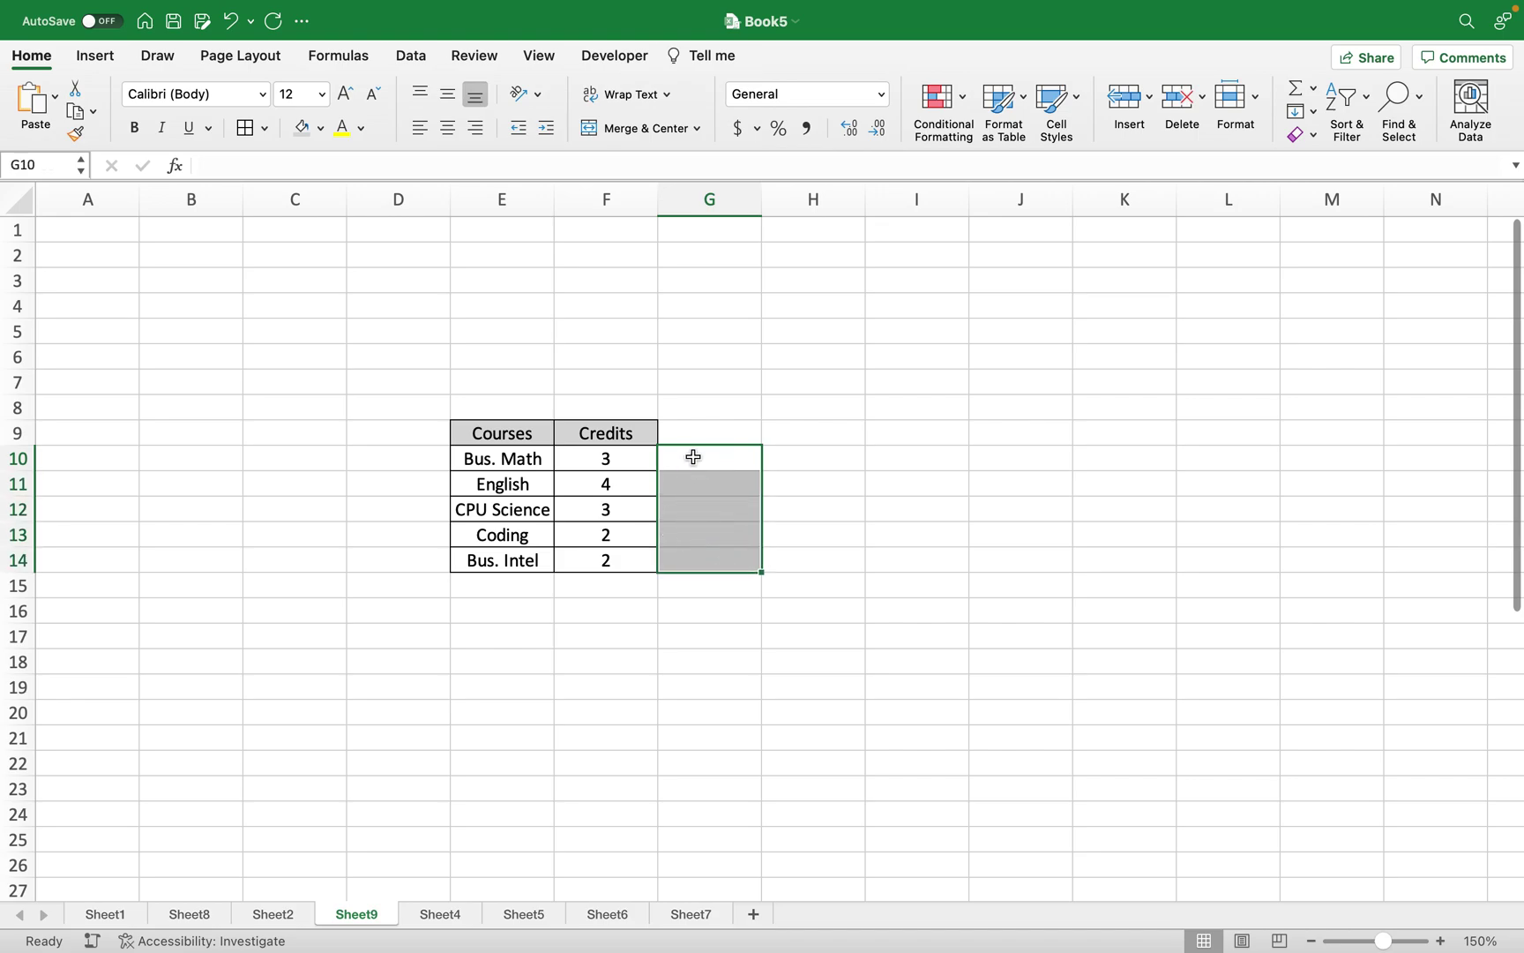
{"action": "left_click_drag", "start_coordinate": [786, 456], "coordinate": [787, 540]}
{"action": "left_click", "coordinate": [789, 455]}
{"action": "left_click", "coordinate": [717, 452]}
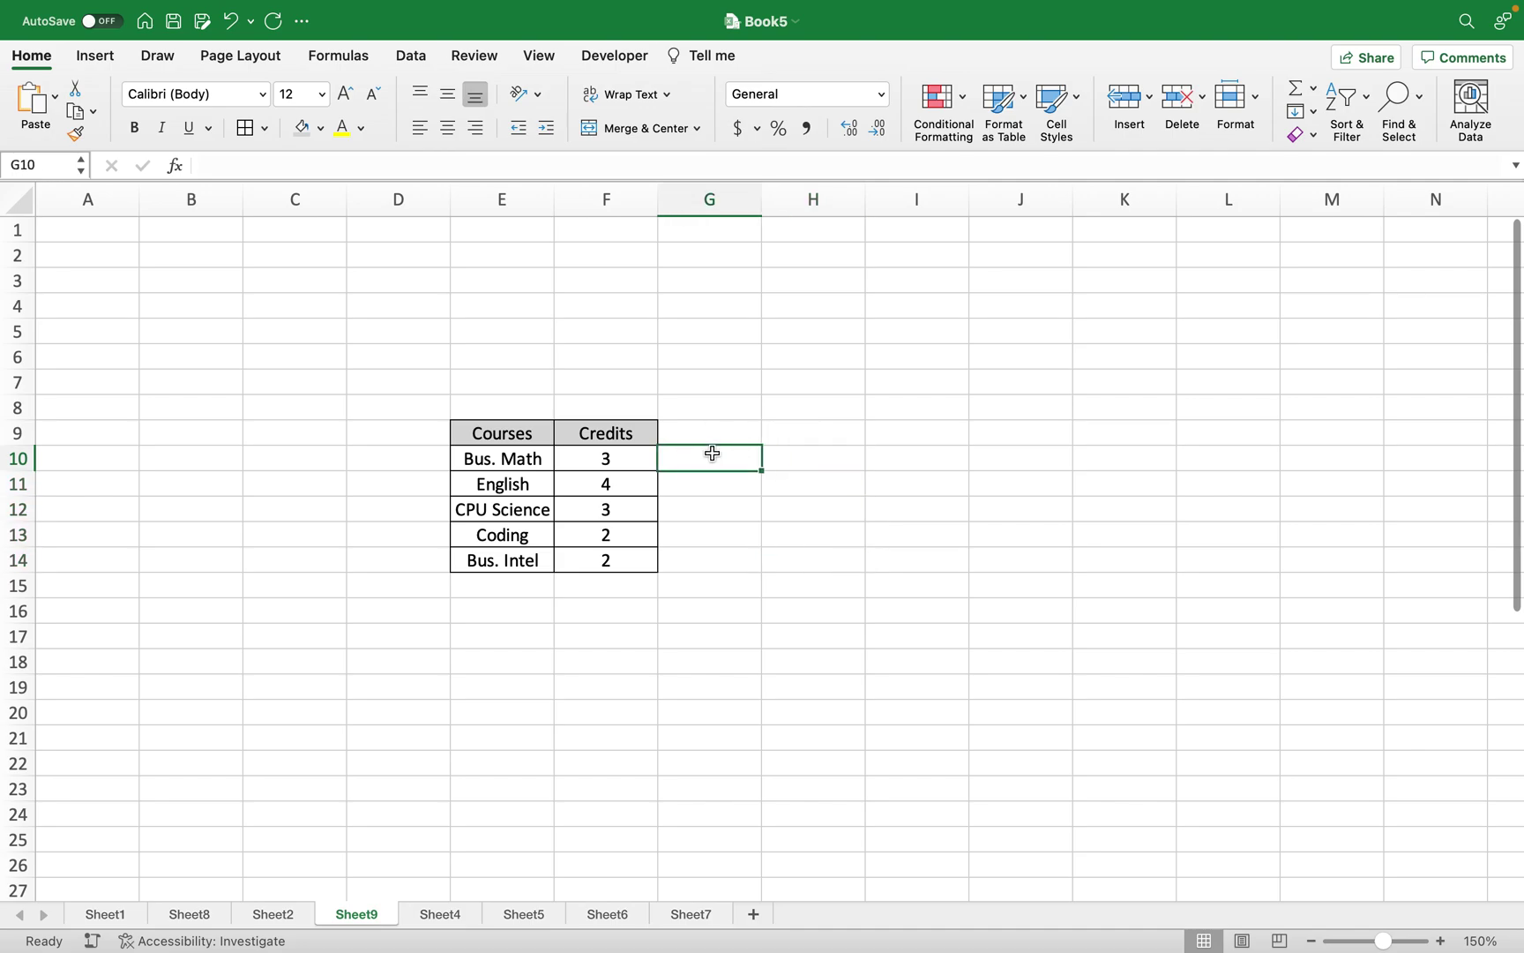
{"action": "left_click", "coordinate": [818, 460]}
{"action": "left_click", "coordinate": [720, 461]}
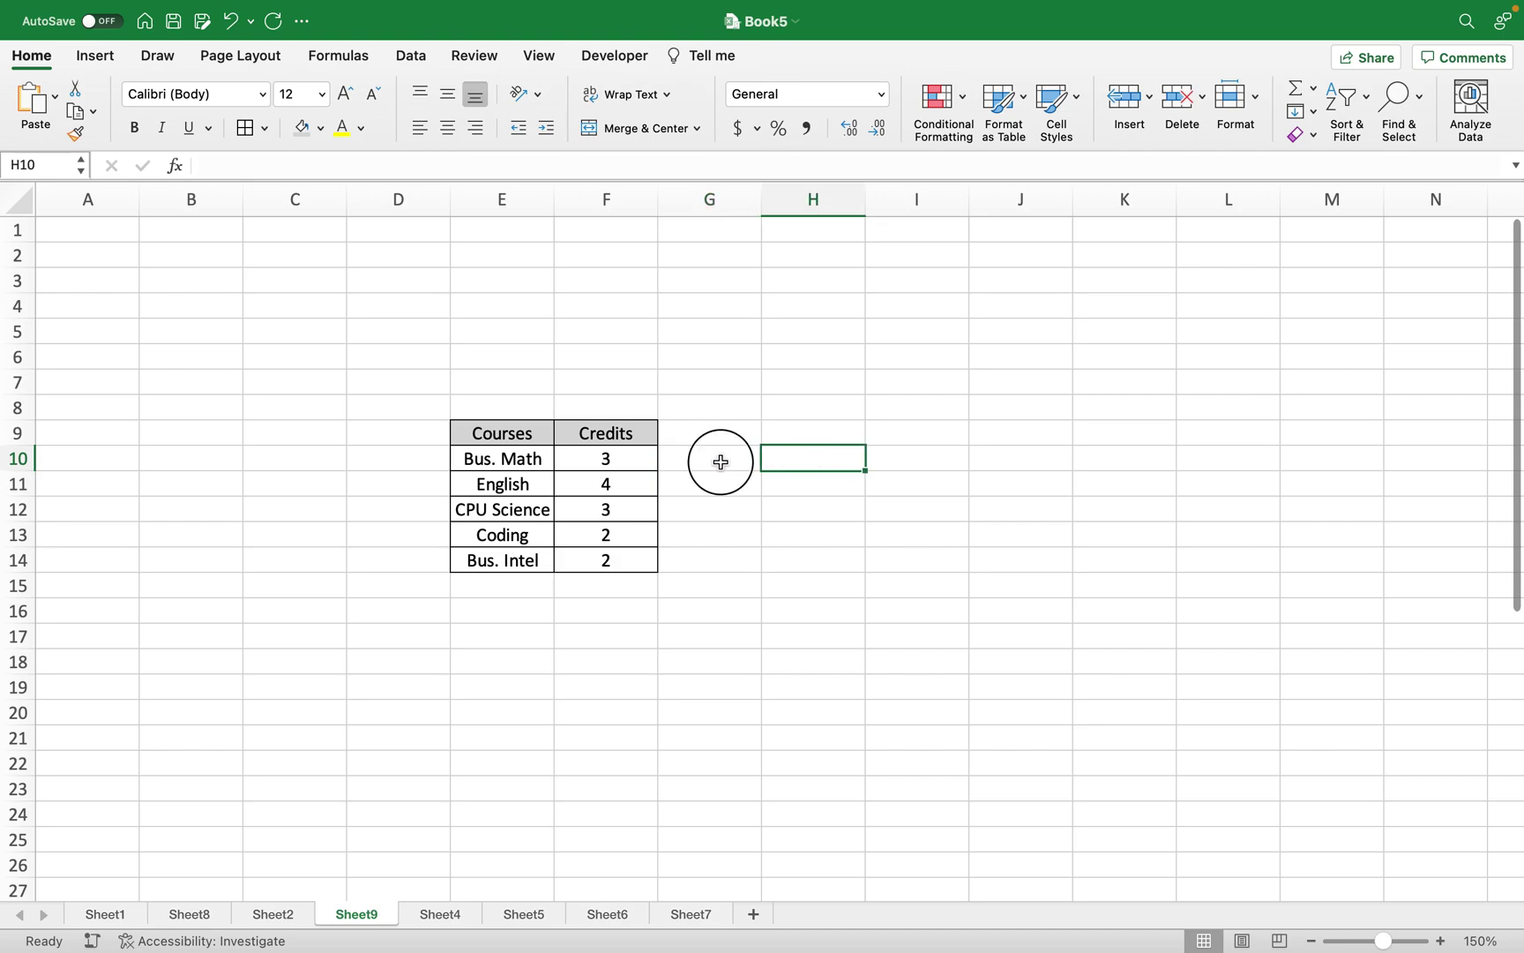
{"action": "left_click", "coordinate": [720, 469]}
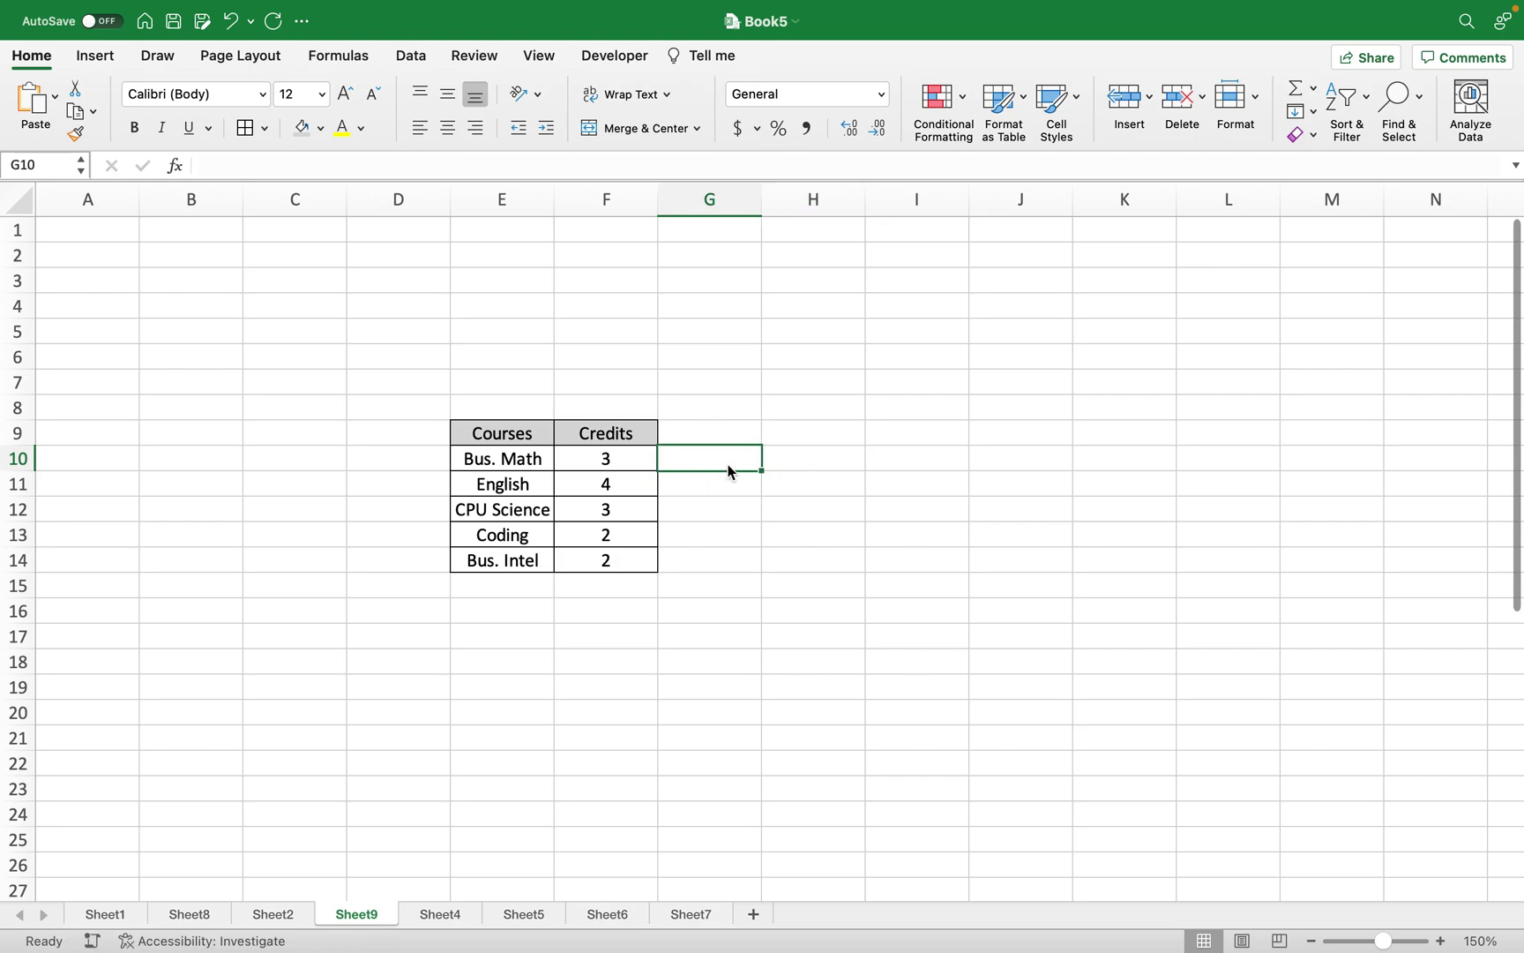
{"action": "left_click", "coordinate": [847, 459]}
{"action": "left_click", "coordinate": [890, 461]}
Step: Add borders to all cells in G9:H14 and fill the shaded Credits header across G9:H9
{"action": "left_click_drag", "start_coordinate": [706, 430], "coordinate": [810, 554]}
{"action": "left_click", "coordinate": [245, 128]}
{"action": "key", "text": "Down"}
{"action": "key", "text": "Down"}
{"action": "key", "text": "Right"}
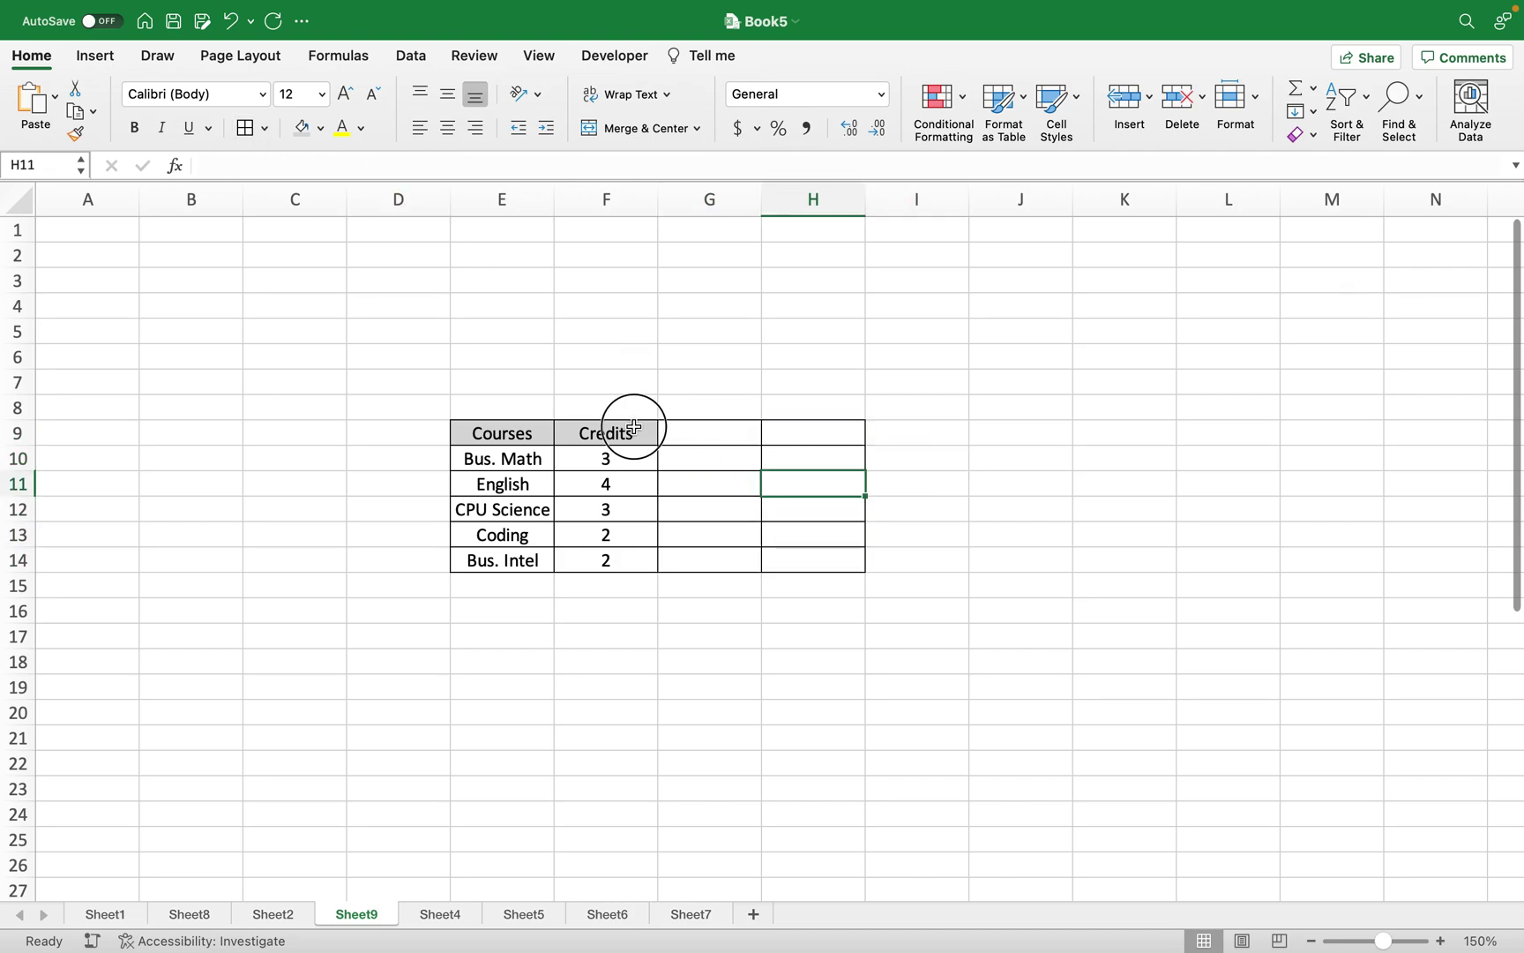
{"action": "left_click", "coordinate": [634, 427]}
{"action": "left_click_drag", "start_coordinate": [657, 446], "coordinate": [807, 444]}
Step: Enter the column headings "Letter" in G9 and "Grade" in H9
{"action": "left_click", "coordinate": [744, 438]}
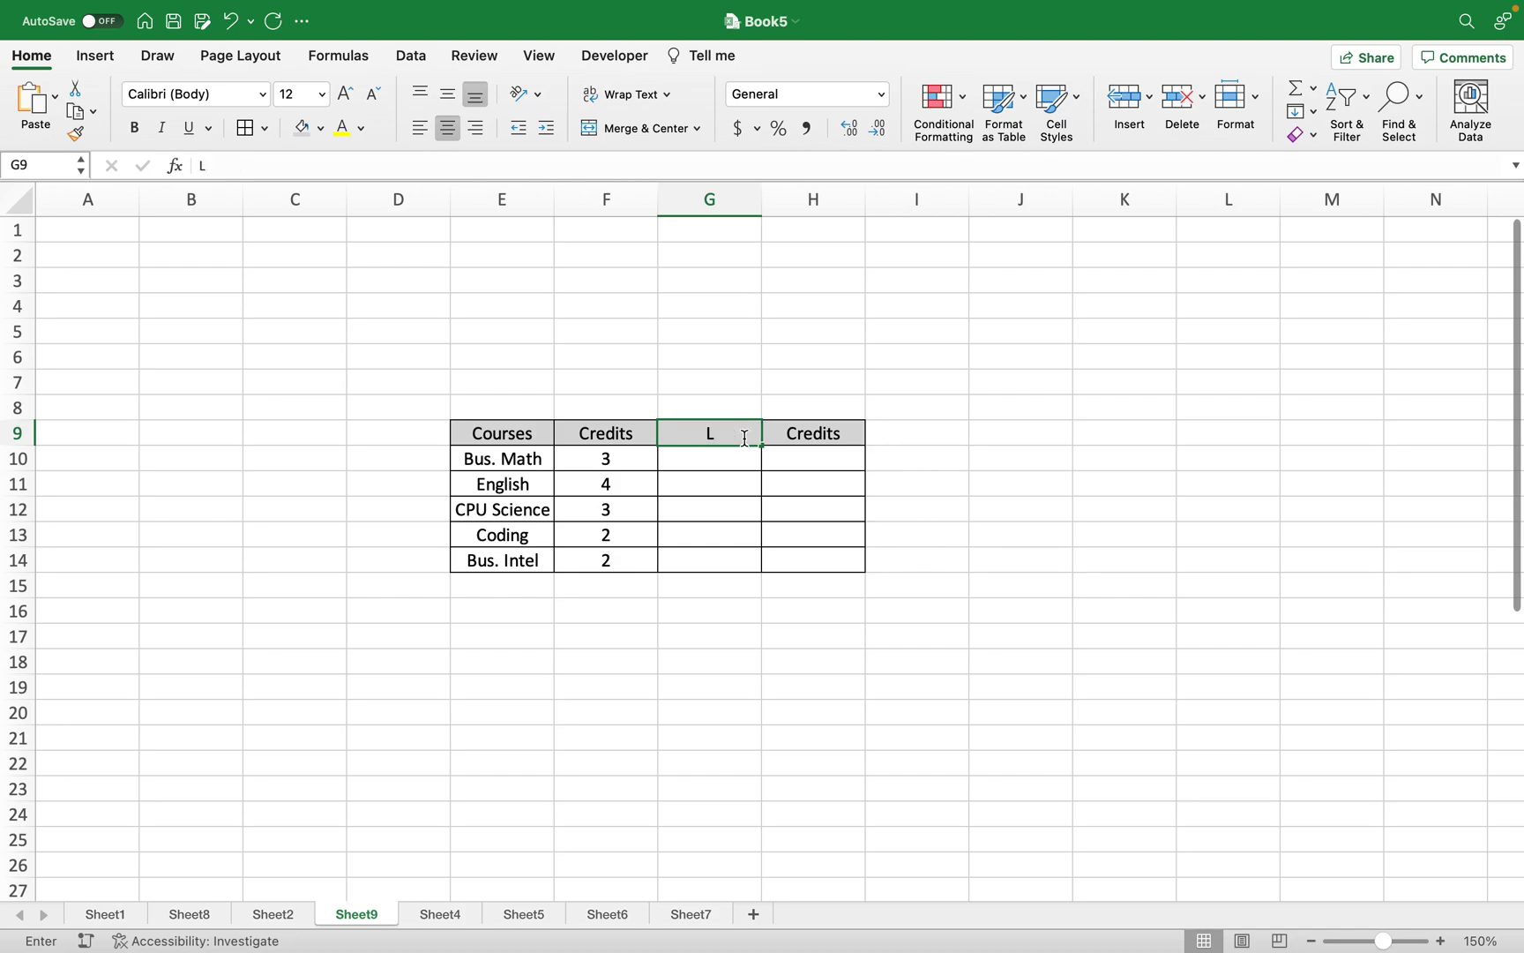
{"action": "type", "text": "LETTR"}
{"action": "key", "text": "BackSpace"}
{"action": "key", "text": "BackSpace"}
{"action": "key", "text": "BackSpace"}
{"action": "key", "text": "BackSpace"}
{"action": "type", "text": "etter"}
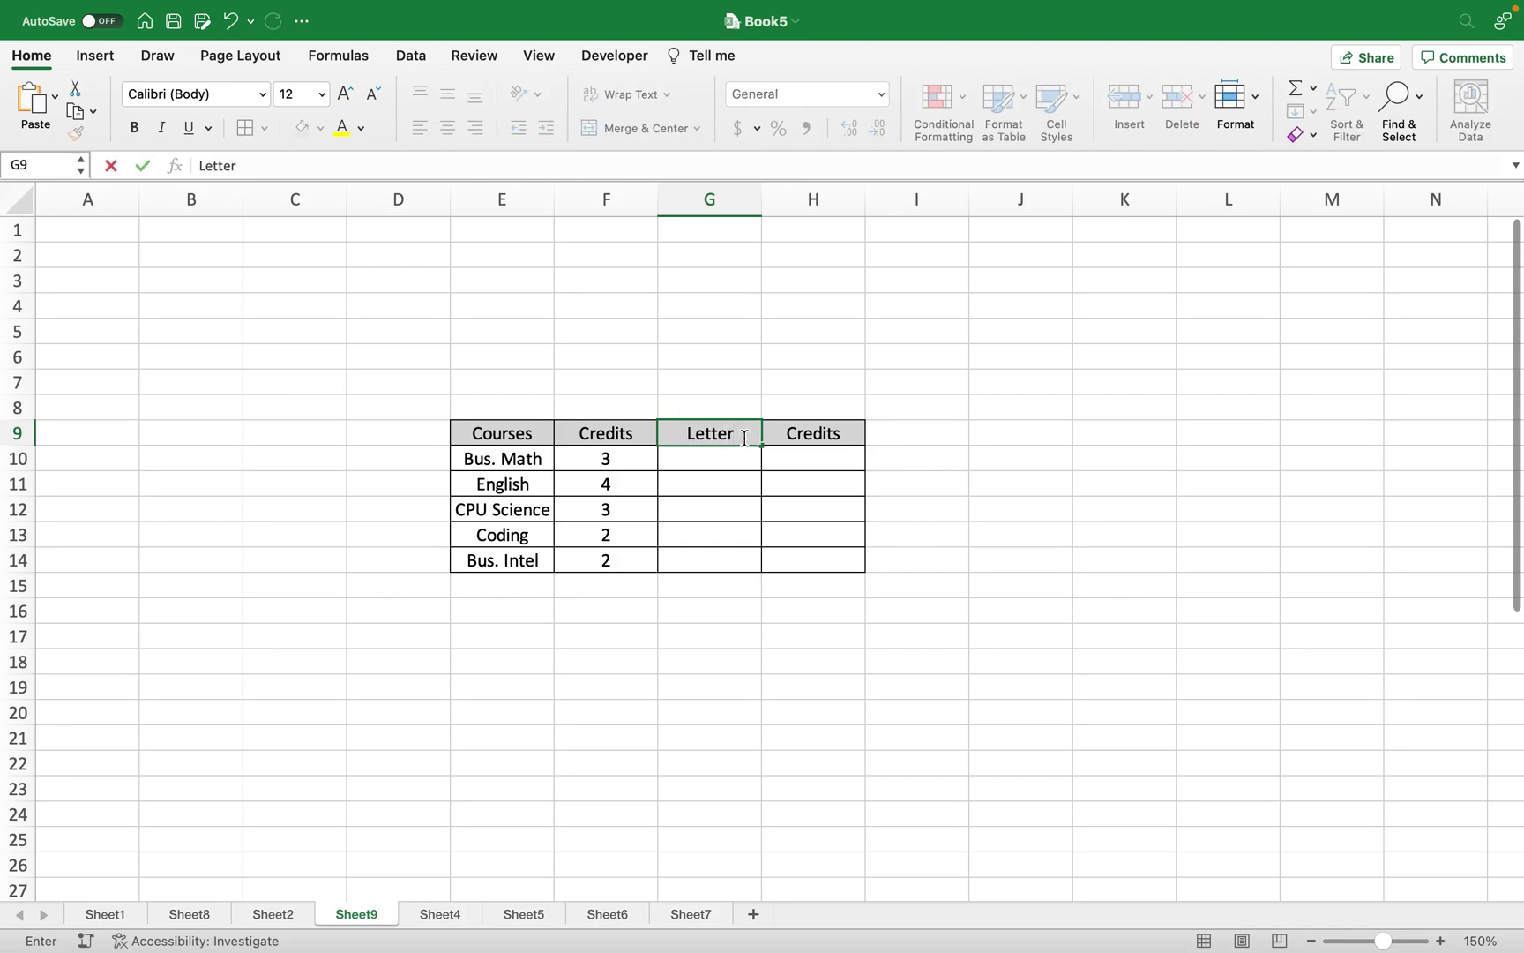
{"action": "key", "text": "Tab"}
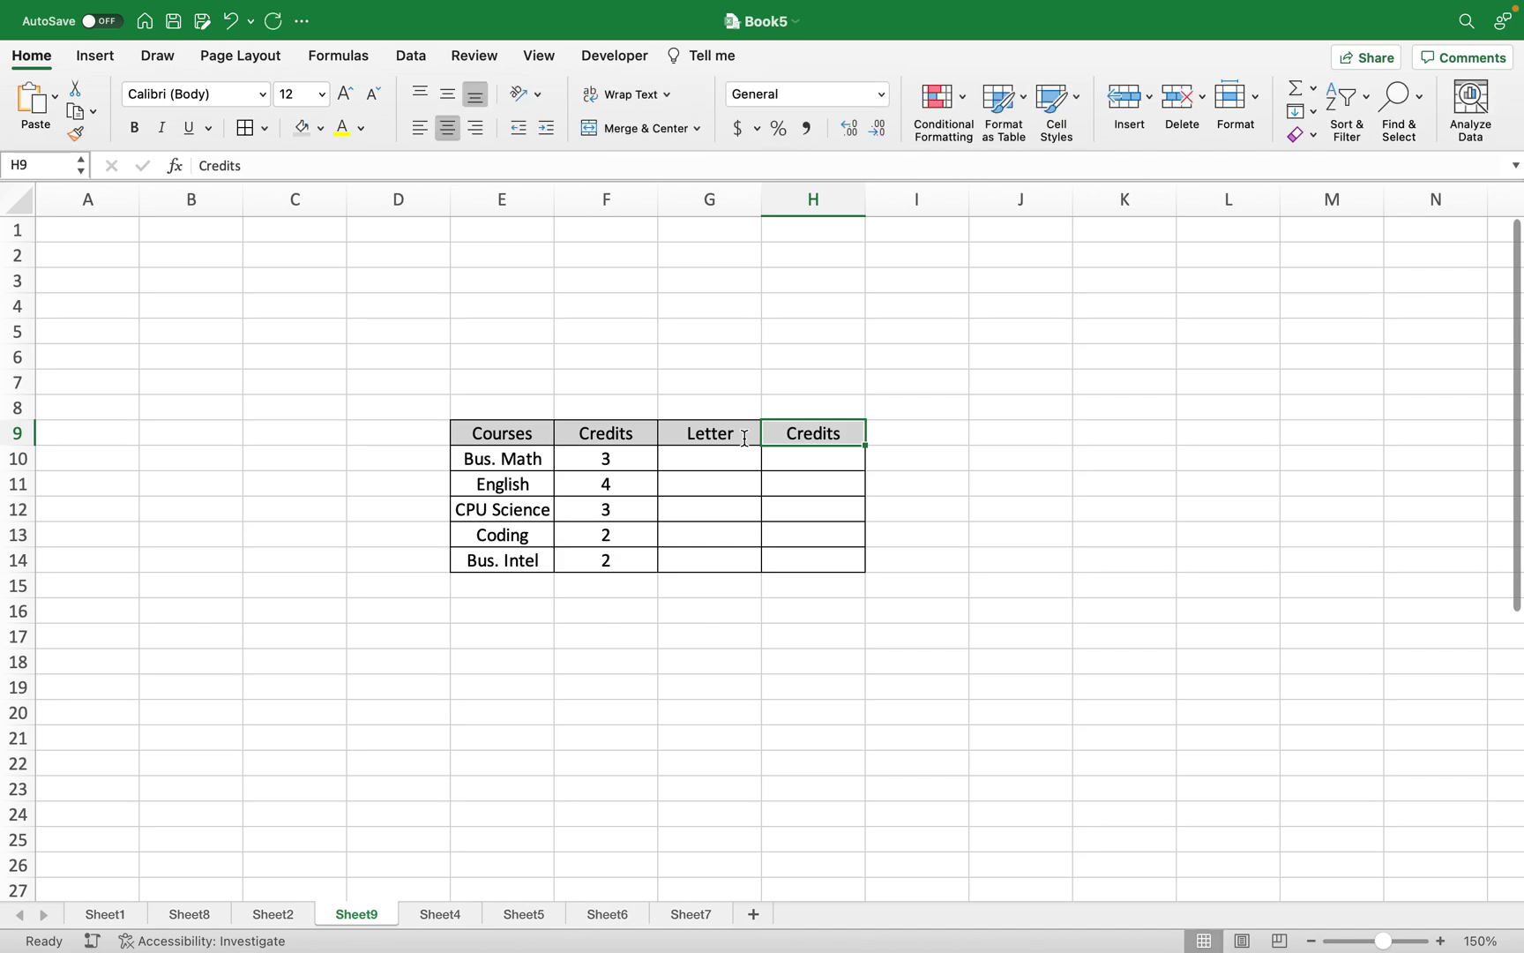
{"action": "type", "text": "Grade"}
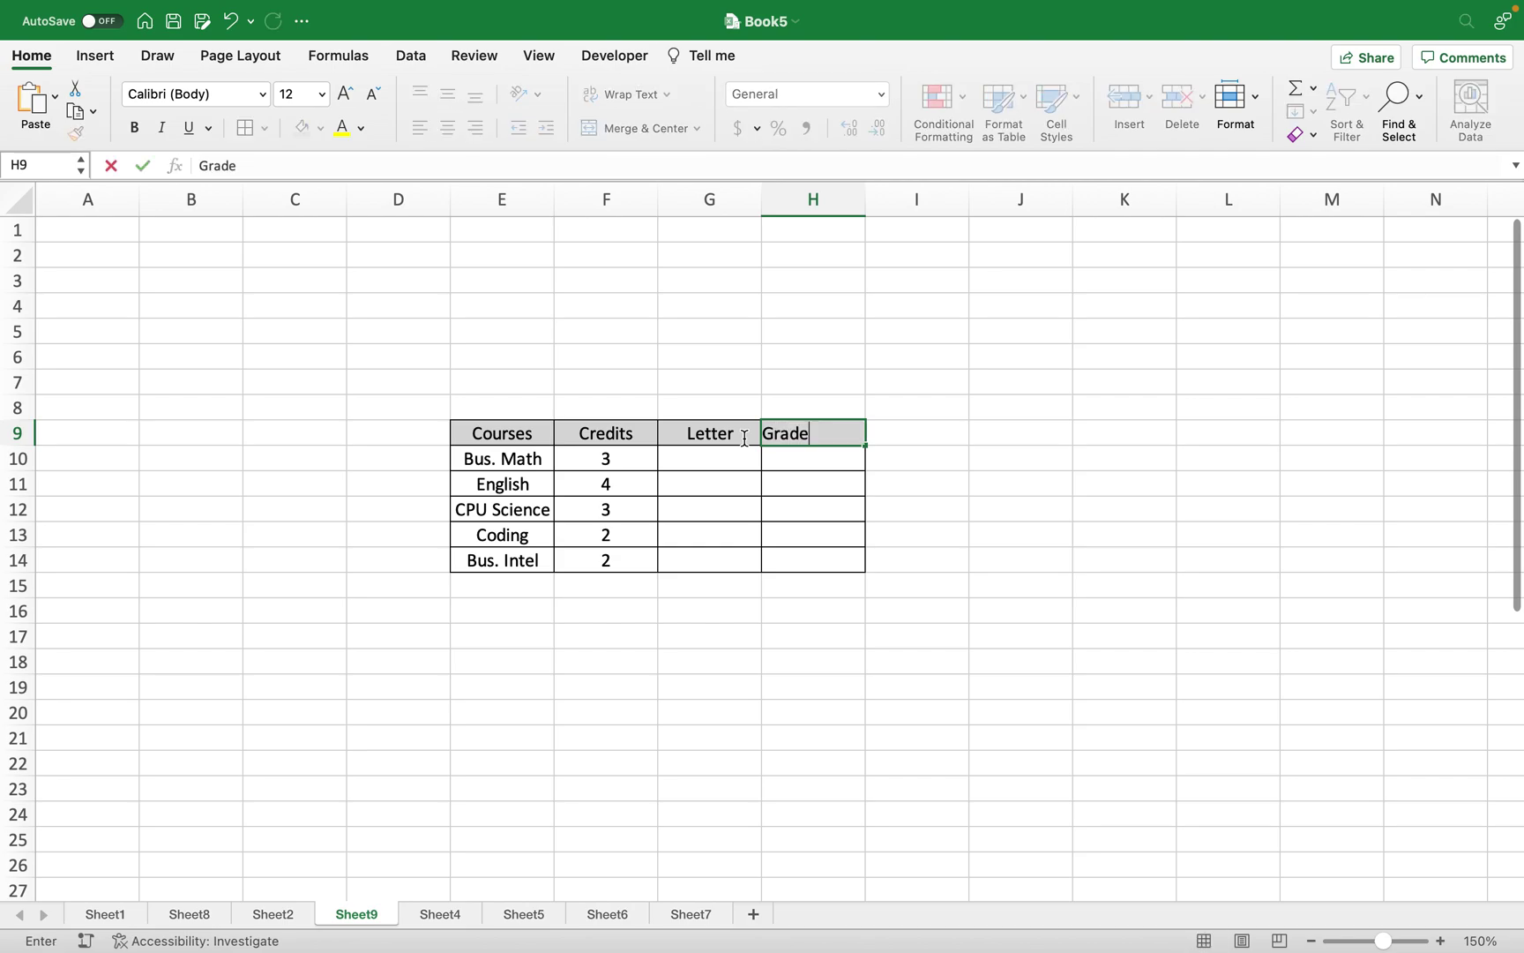
{"action": "key", "text": "Return"}
Step: Apply list data validation to G10:G14 with the source A,B,C,D,F
{"action": "left_click", "coordinate": [720, 450]}
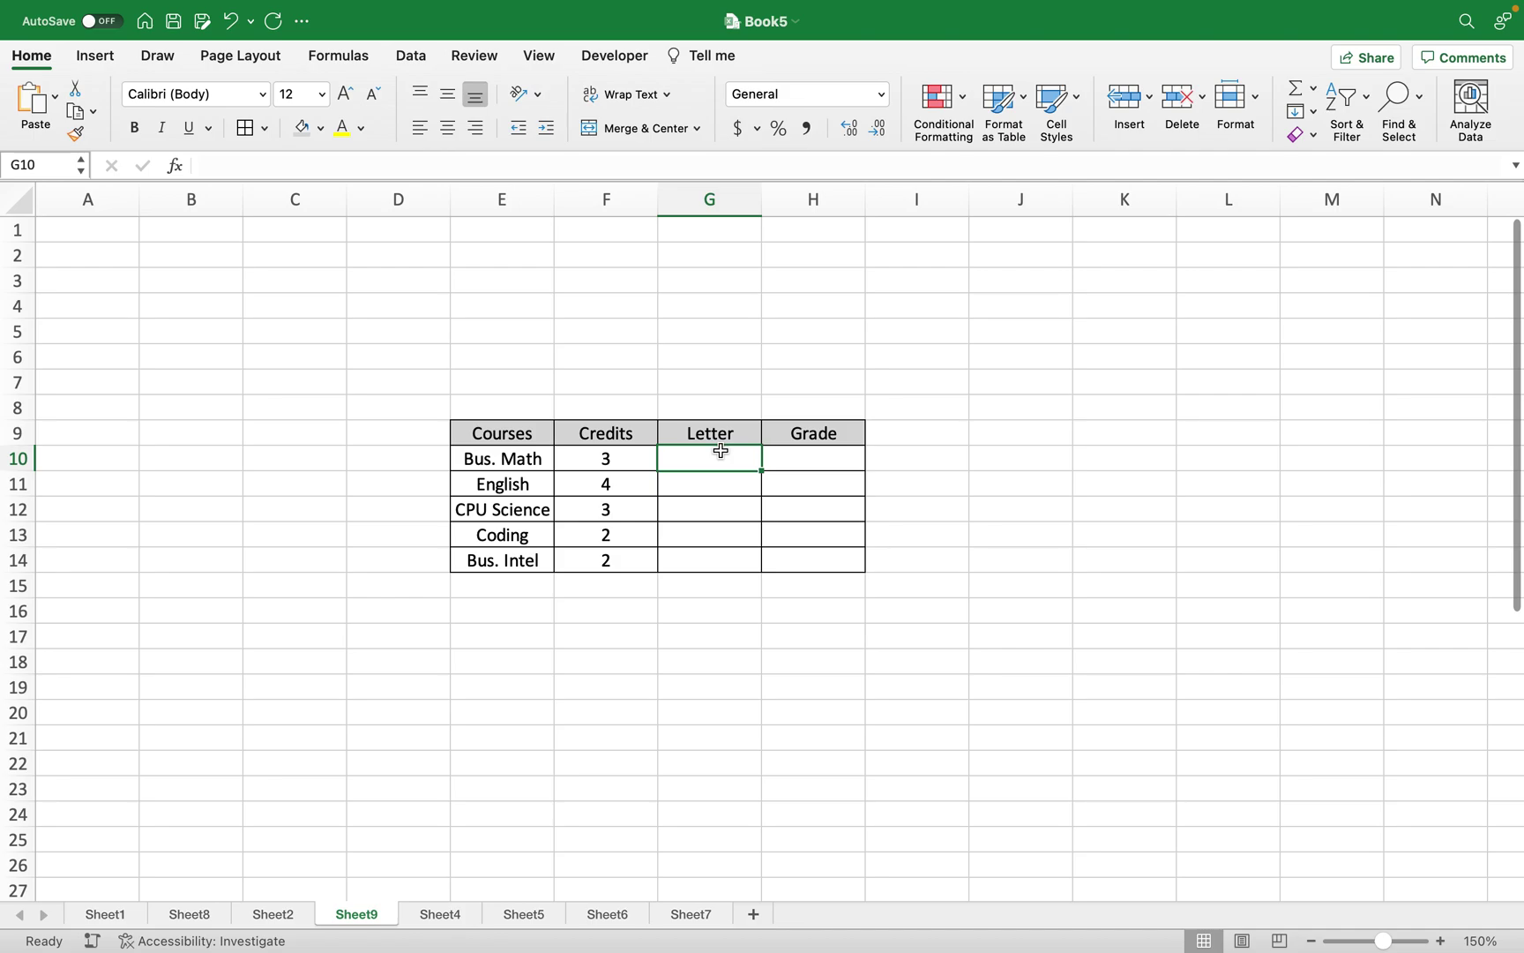
{"action": "left_click_drag", "start_coordinate": [720, 451], "coordinate": [714, 546]}
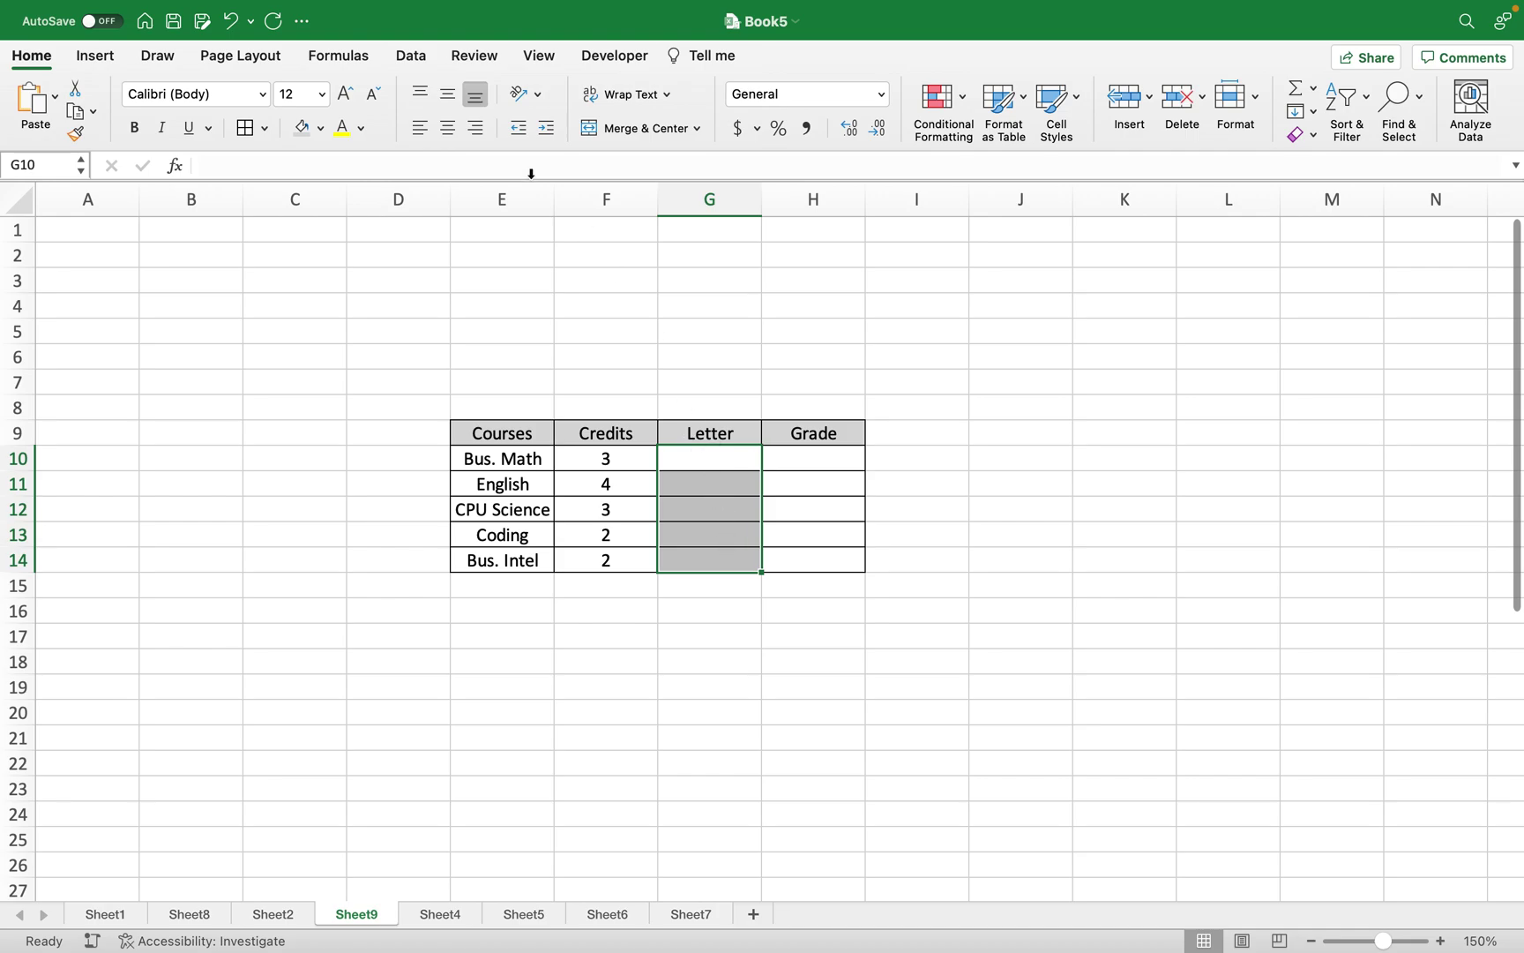
{"action": "left_click", "coordinate": [412, 59]}
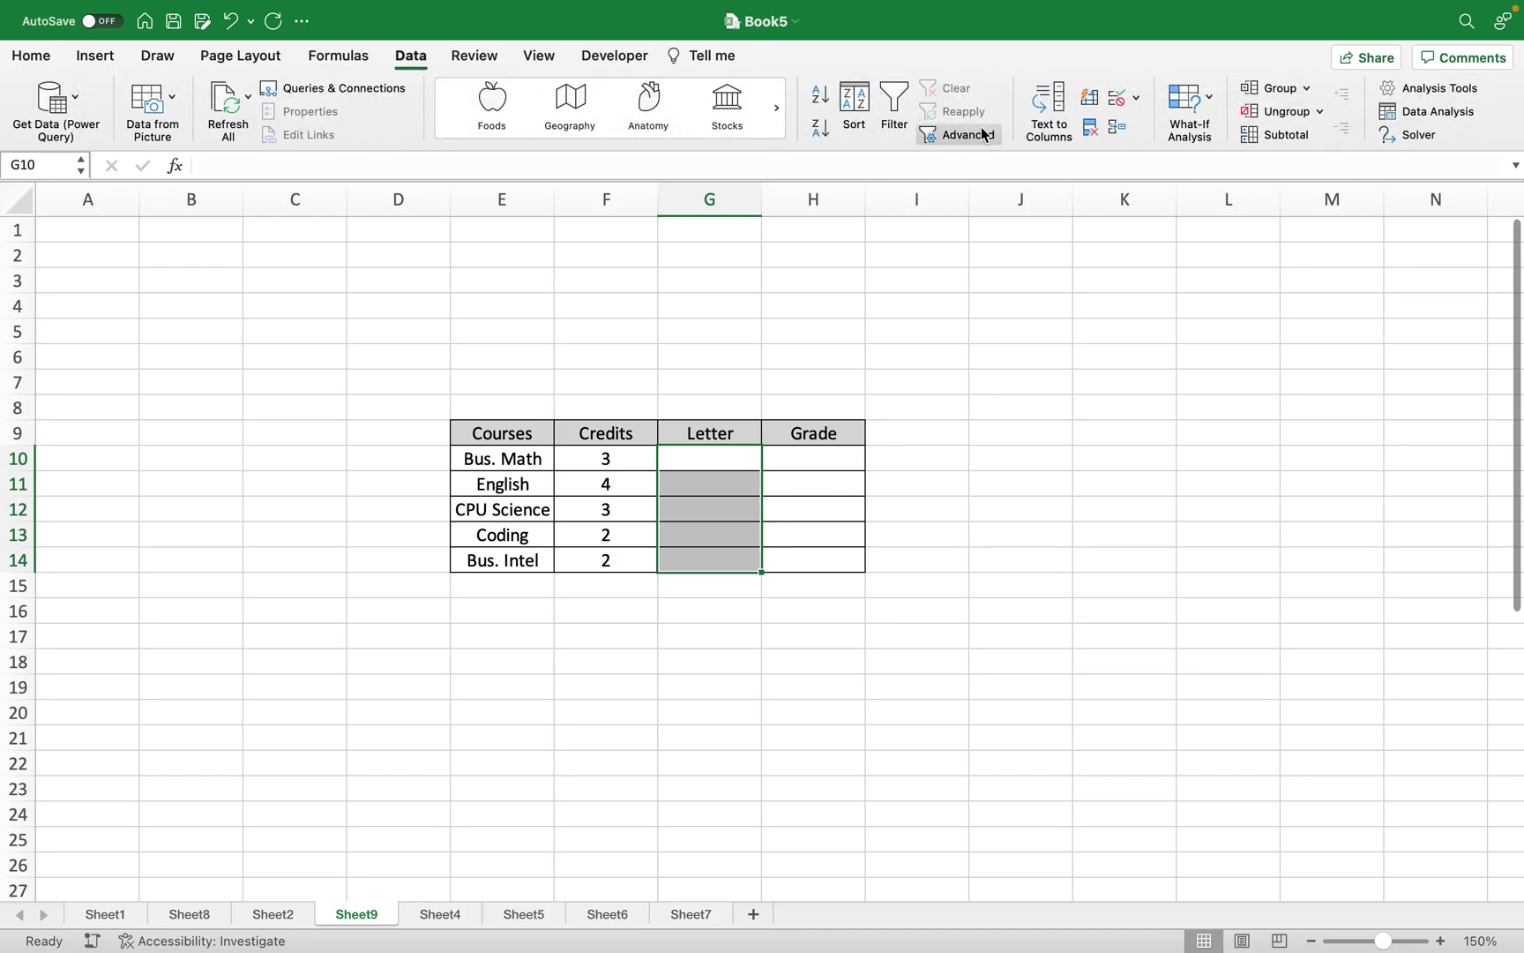
{"action": "left_click", "coordinate": [1136, 99]}
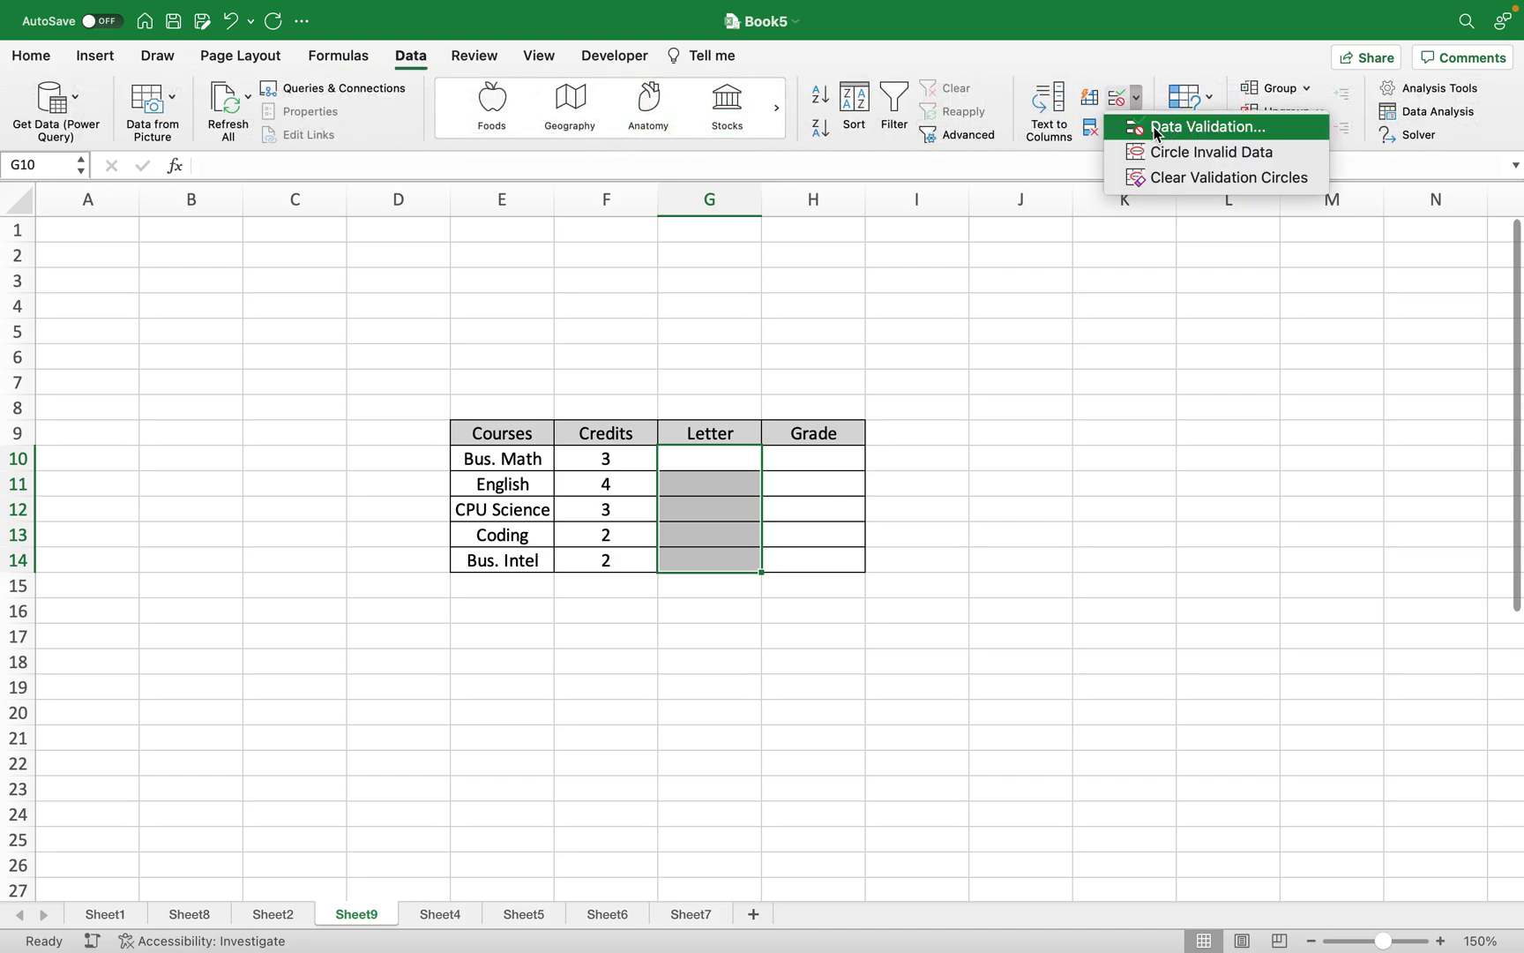
{"action": "left_click", "coordinate": [1143, 127]}
{"action": "left_click", "coordinate": [632, 275]}
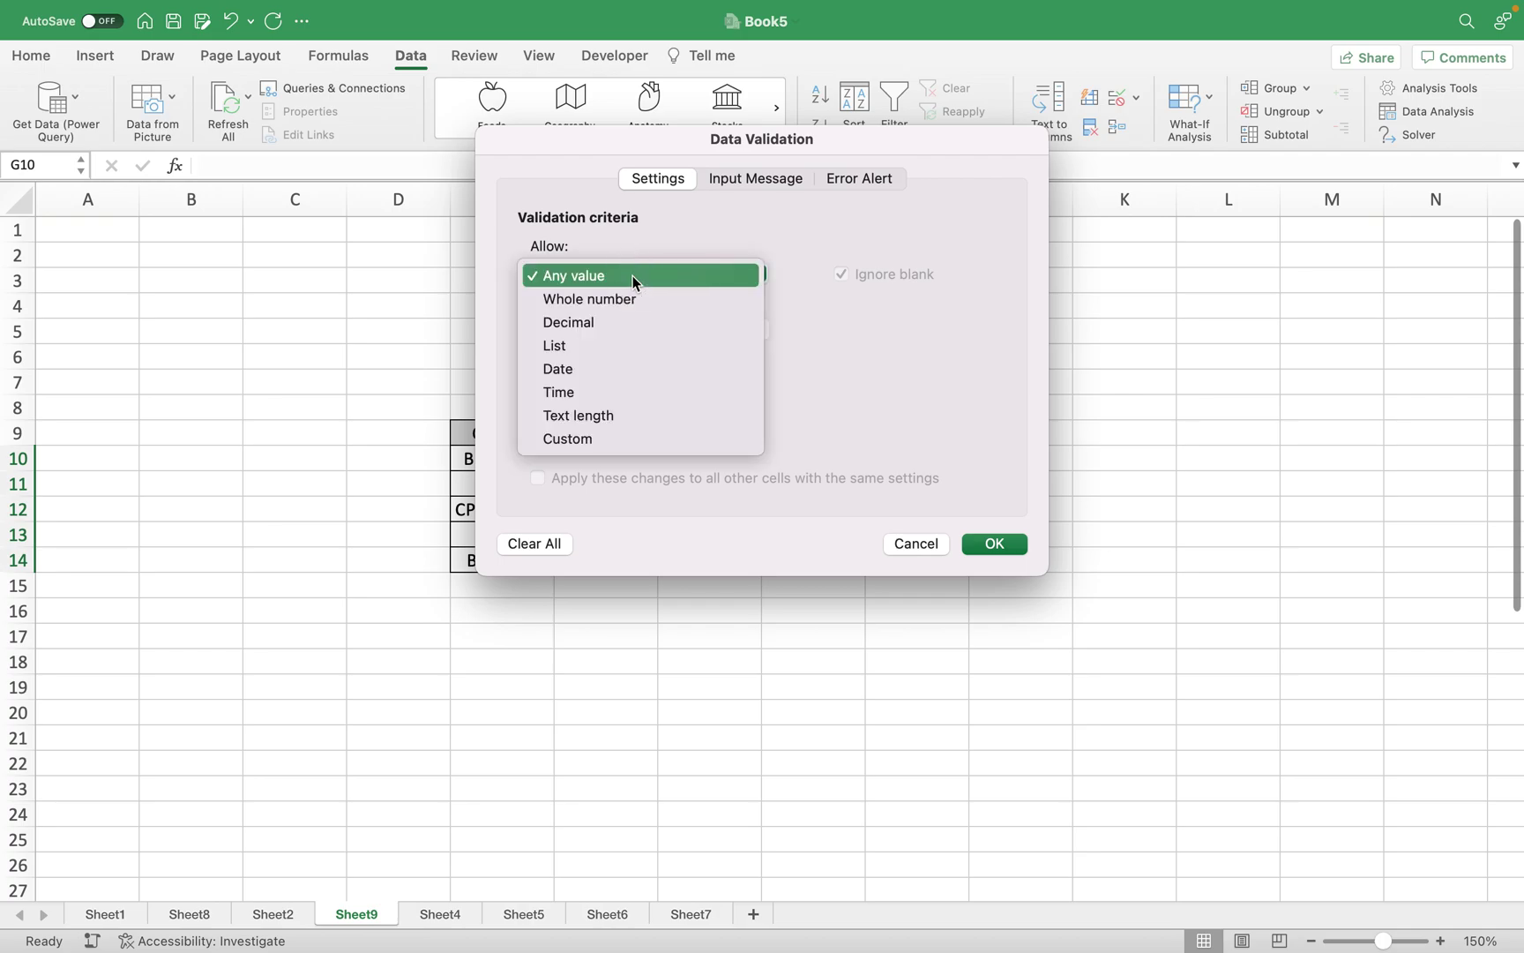
{"action": "left_click", "coordinate": [577, 346]}
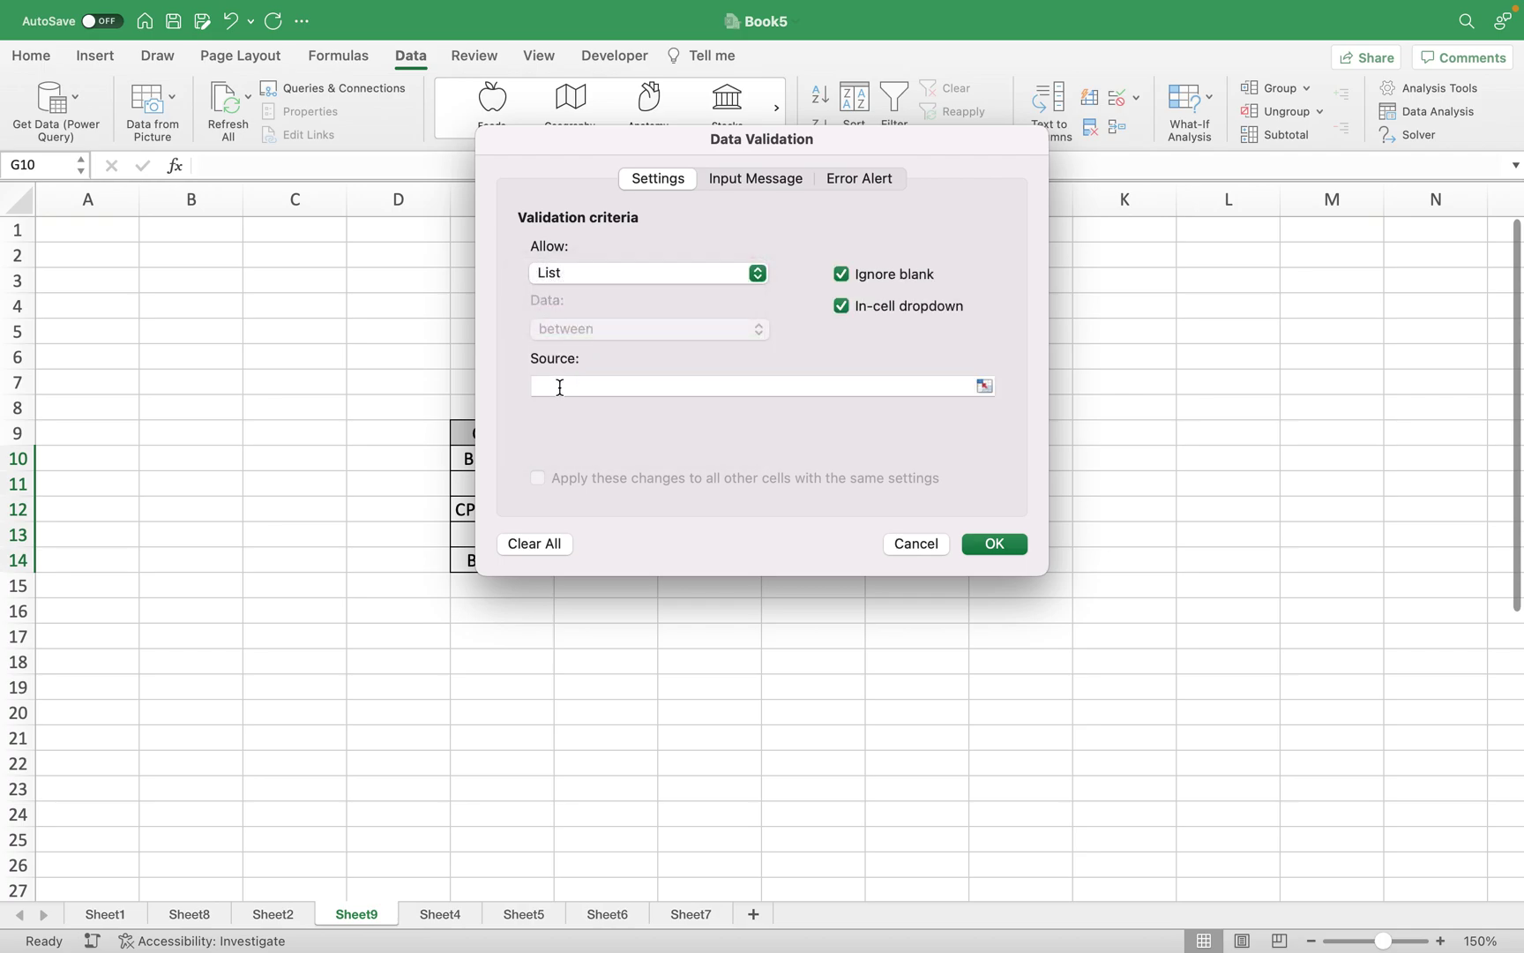
{"action": "left_click", "coordinate": [557, 387]}
{"action": "type", "text": "A"}
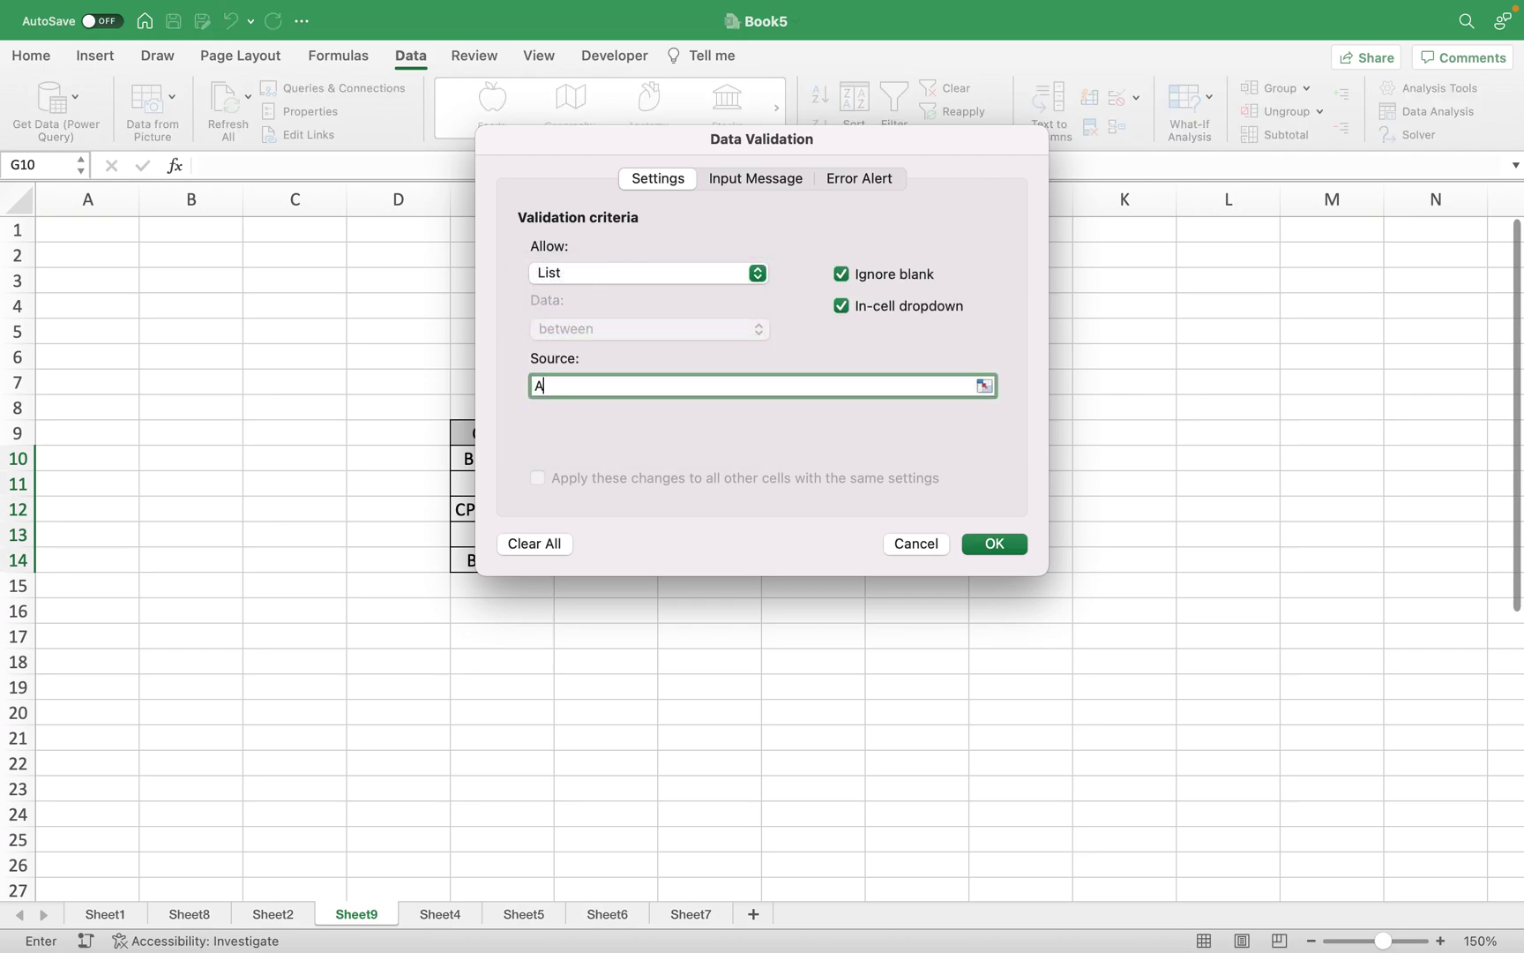
{"action": "type", "text": ",B,C,D,F"}
{"action": "left_click", "coordinate": [979, 546]}
{"action": "left_click", "coordinate": [830, 589]}
Step: Choose letter A for Bus. Math and letter C for English from the in-cell drop-down lists
{"action": "left_click", "coordinate": [728, 459]}
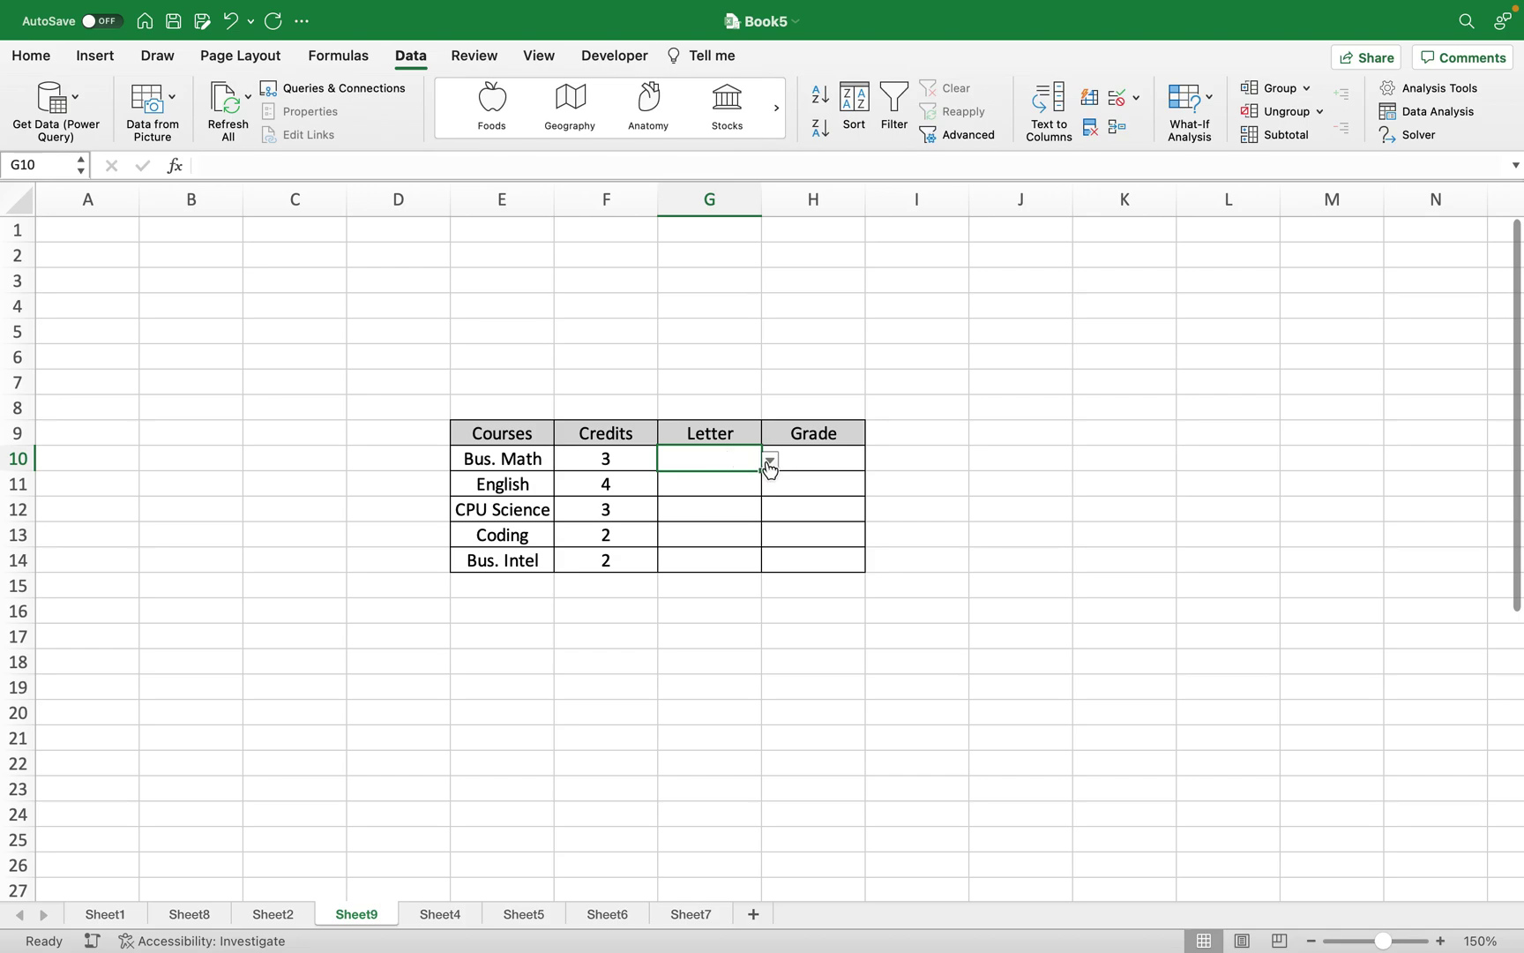
{"action": "left_click", "coordinate": [769, 460]}
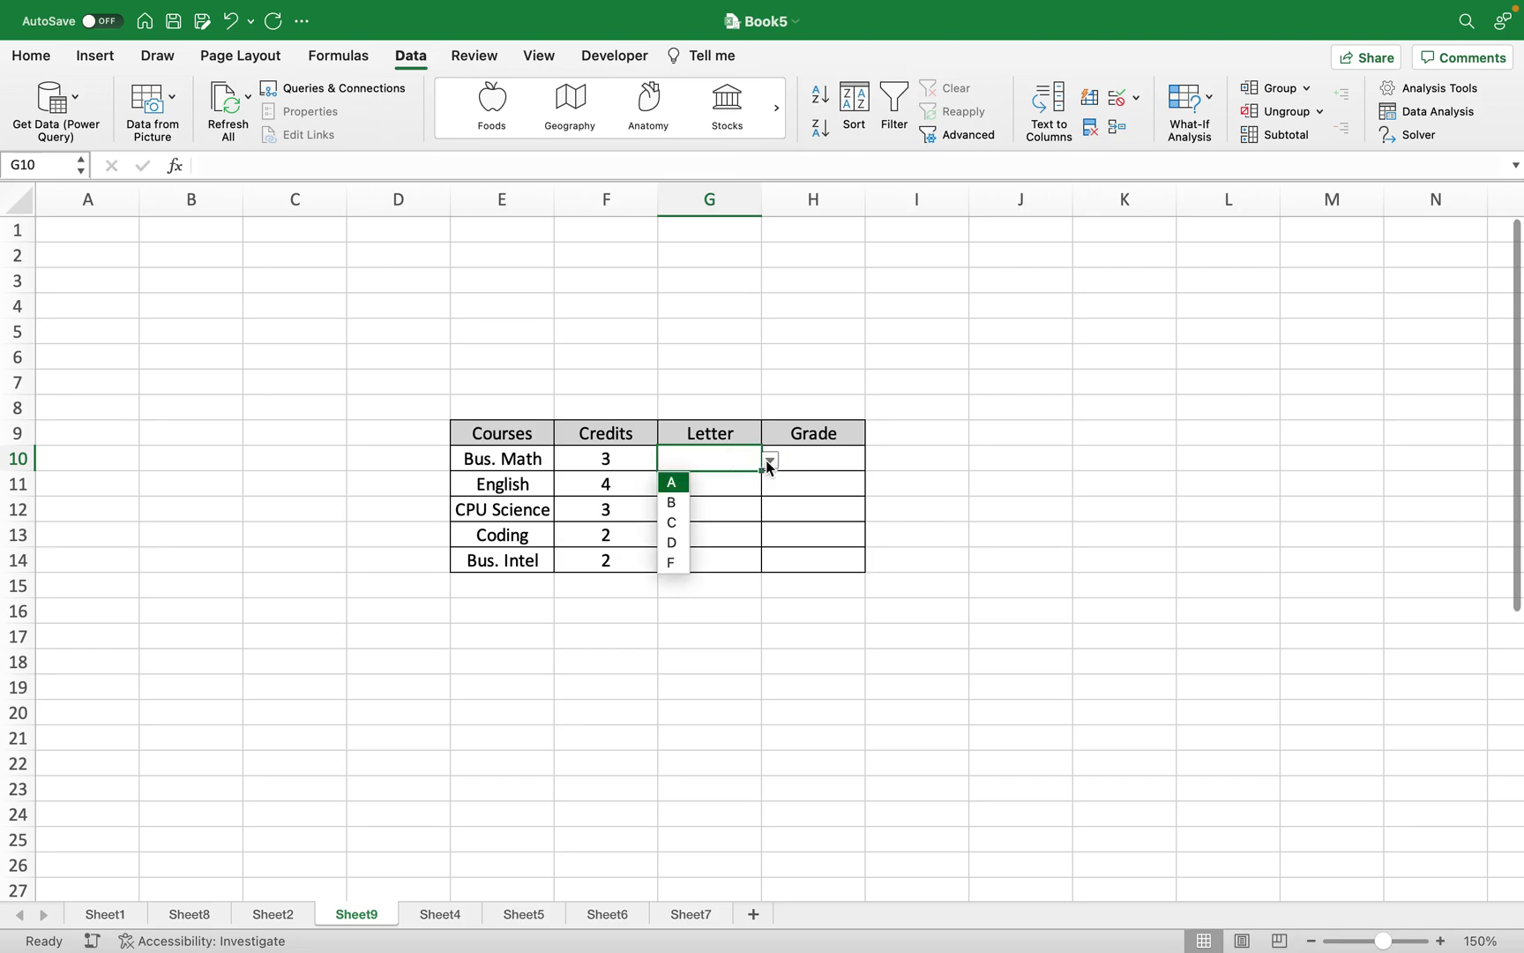
{"action": "left_click", "coordinate": [680, 481]}
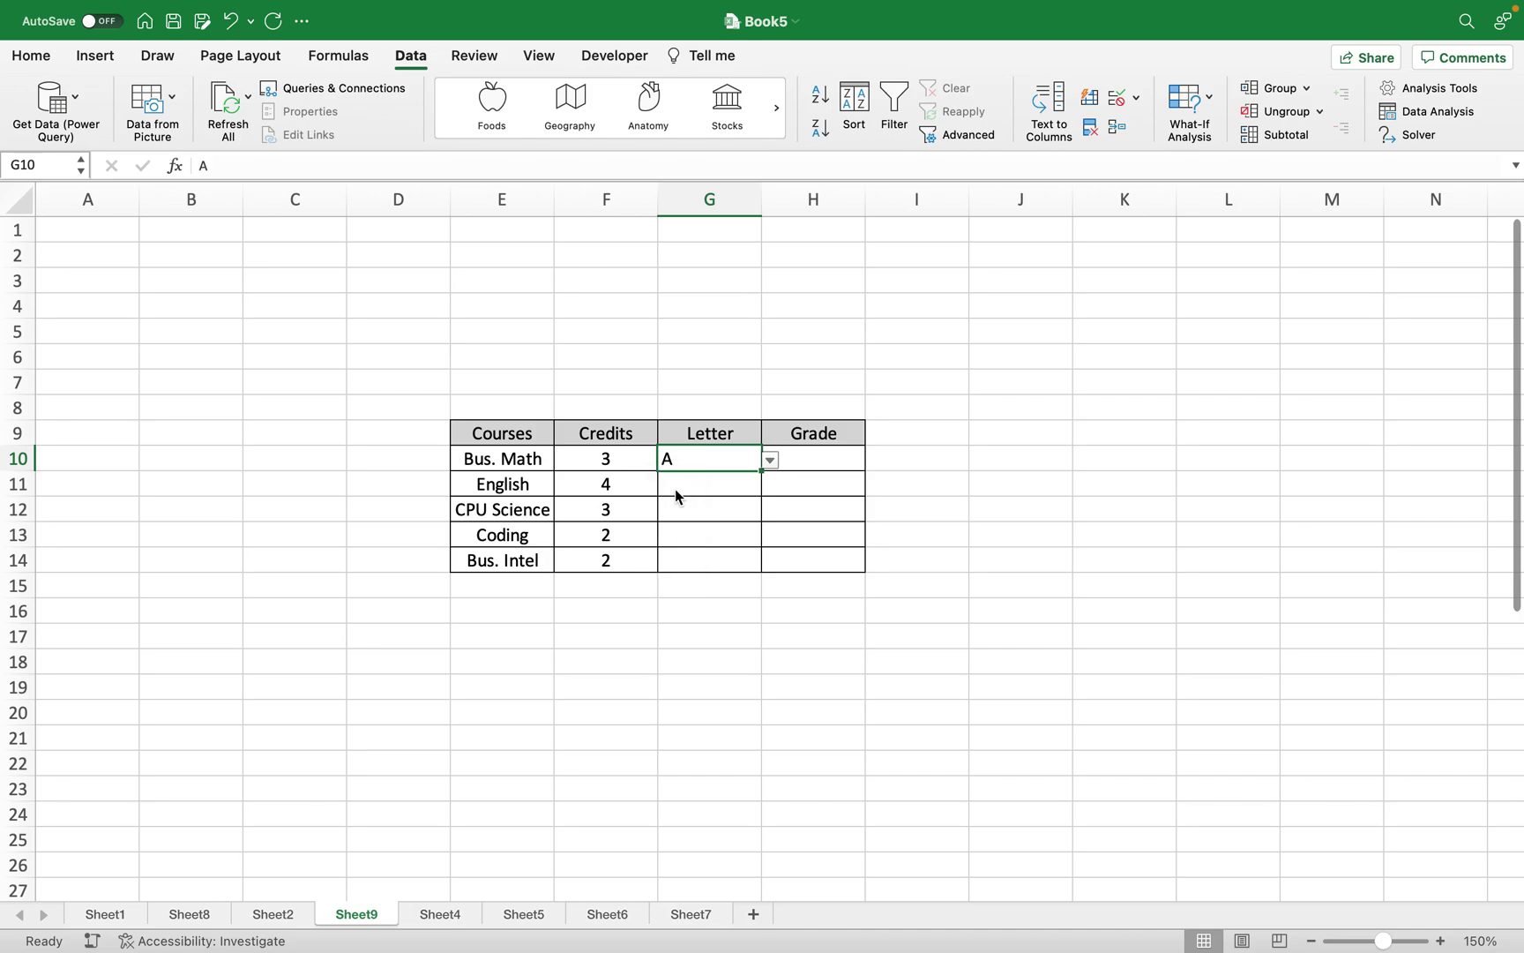
{"action": "left_click", "coordinate": [723, 501]}
{"action": "left_click", "coordinate": [737, 486]}
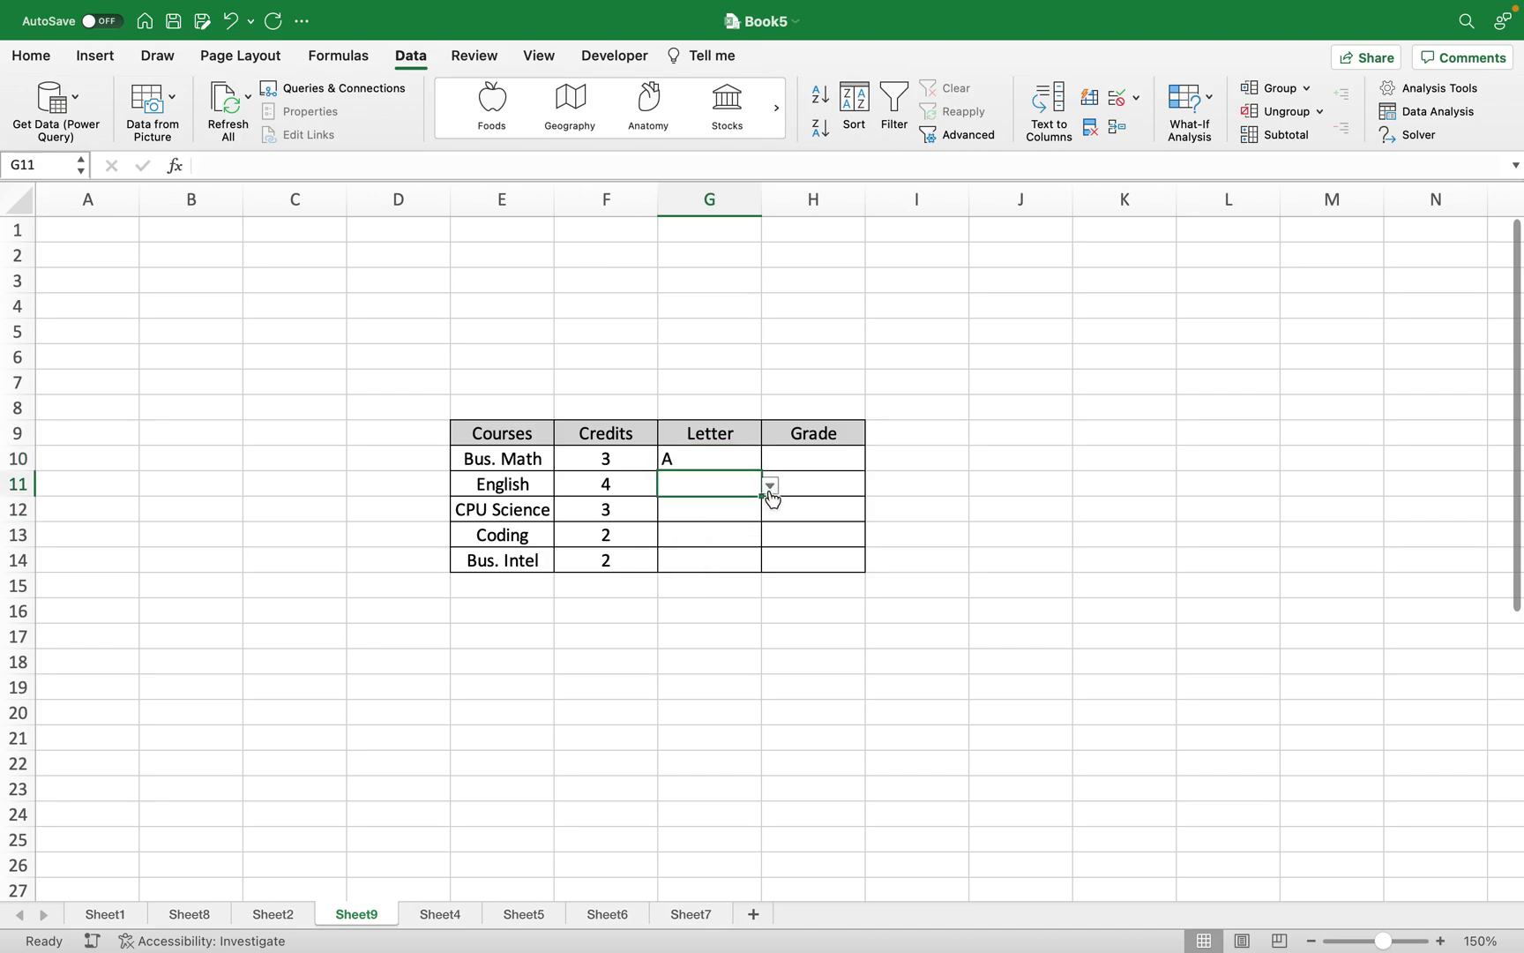
{"action": "left_click", "coordinate": [769, 486]}
{"action": "left_click", "coordinate": [676, 545]}
Step: Choose letter B for CPU Science, A for Coding and D for Bus. Intel from the in-cell drop-down lists
{"action": "left_click", "coordinate": [739, 508]}
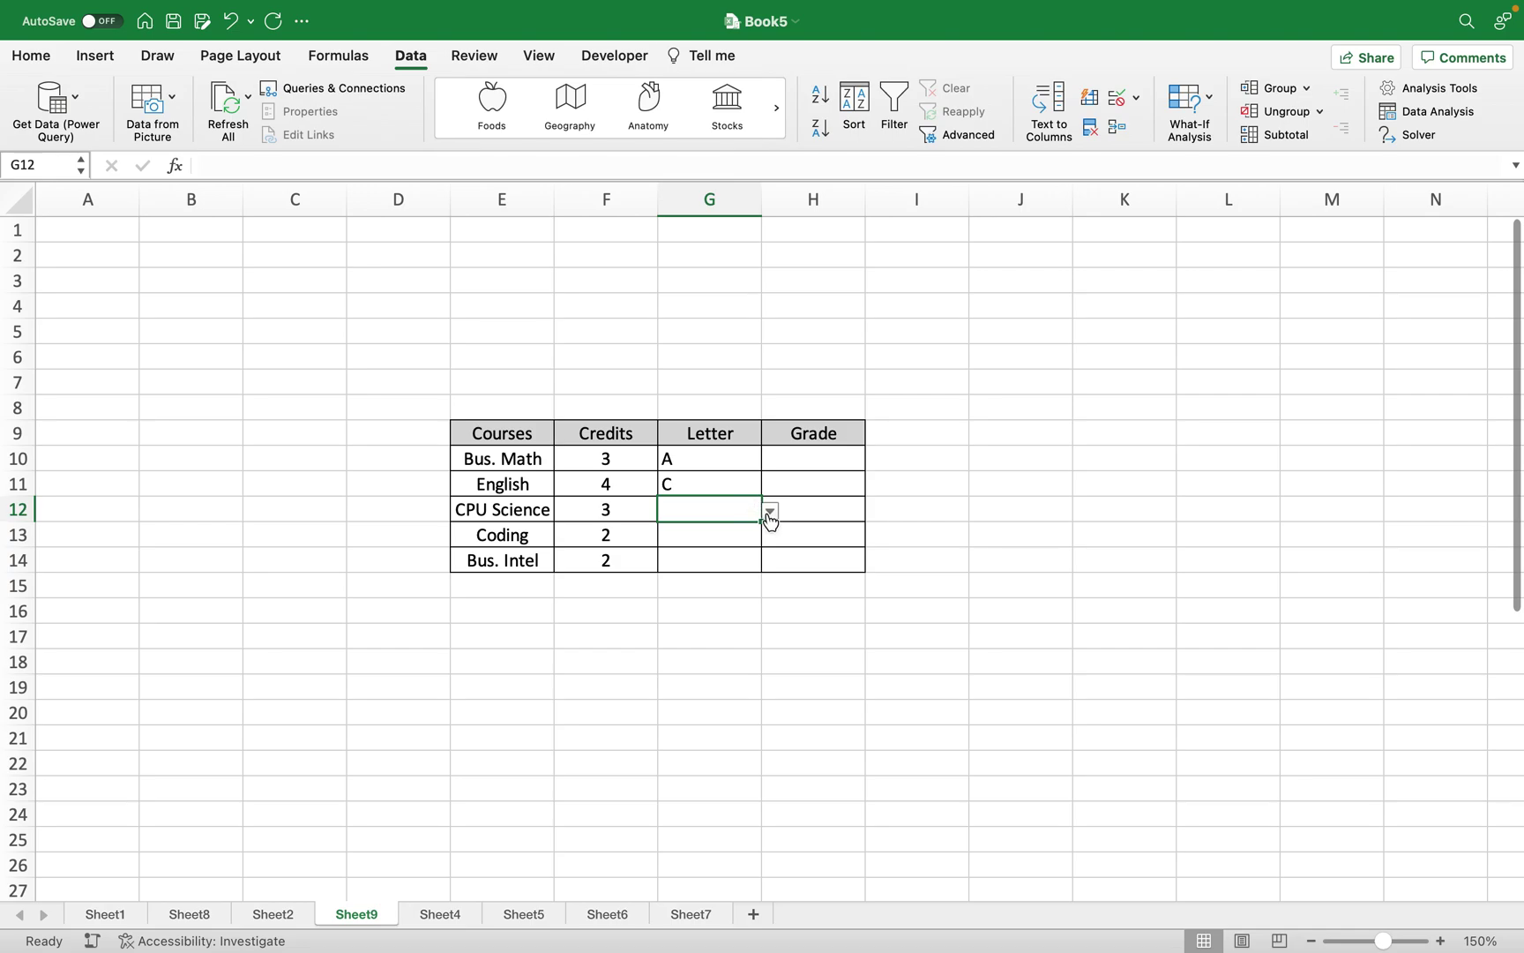
{"action": "left_click", "coordinate": [769, 514]}
{"action": "left_click", "coordinate": [682, 556]}
{"action": "left_click", "coordinate": [734, 531]}
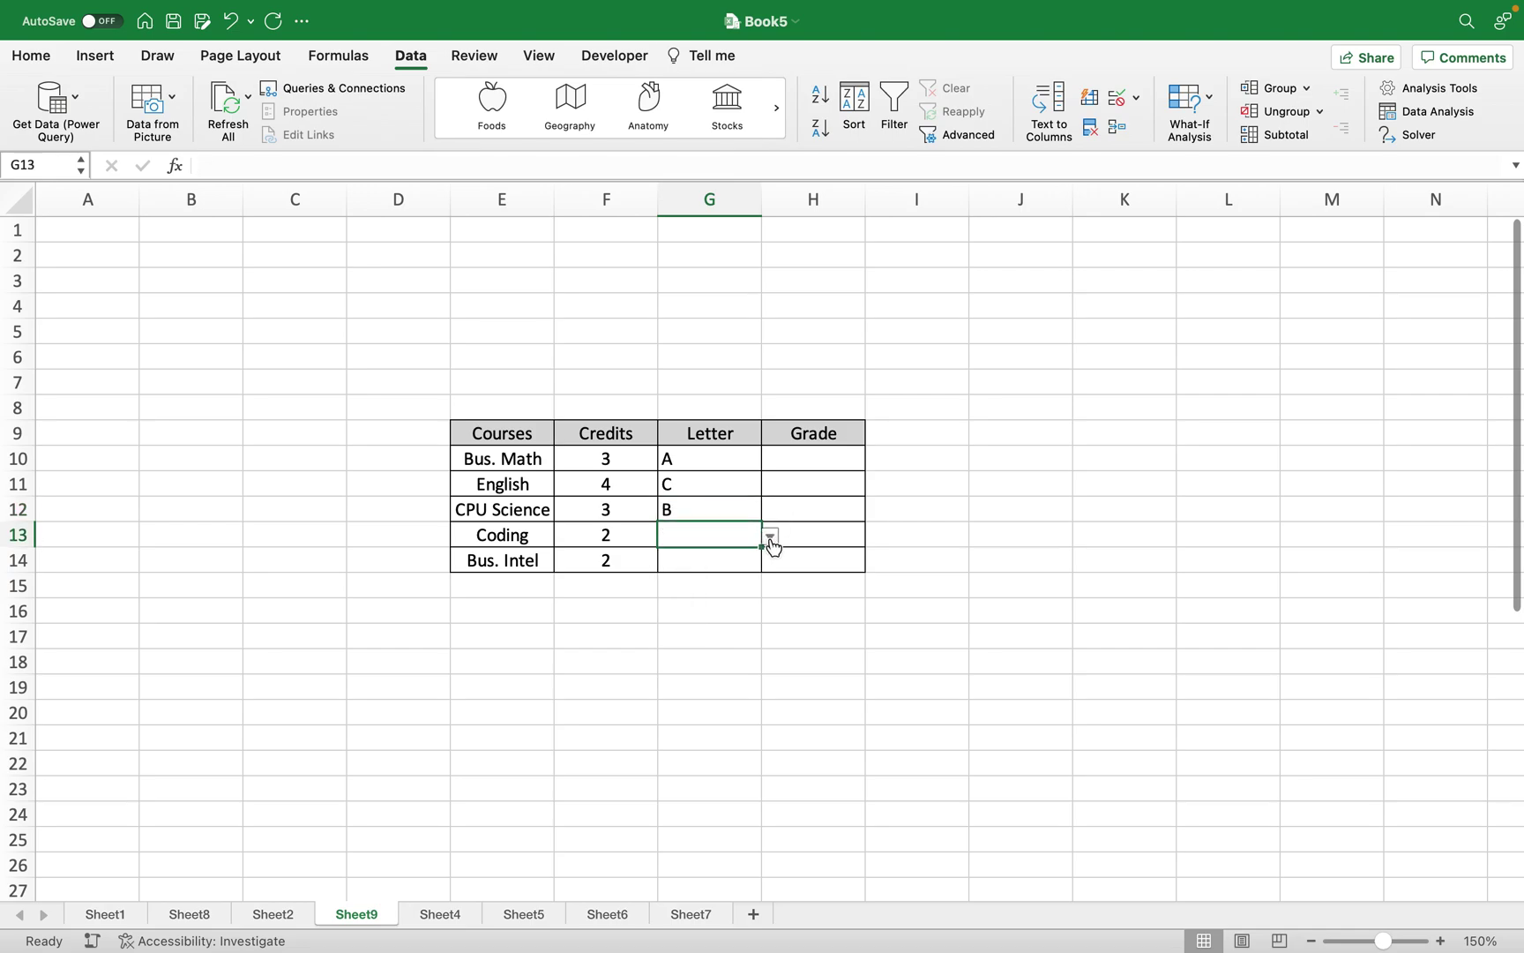
{"action": "left_click", "coordinate": [770, 538]}
{"action": "left_click", "coordinate": [697, 555]}
{"action": "left_click", "coordinate": [741, 561]}
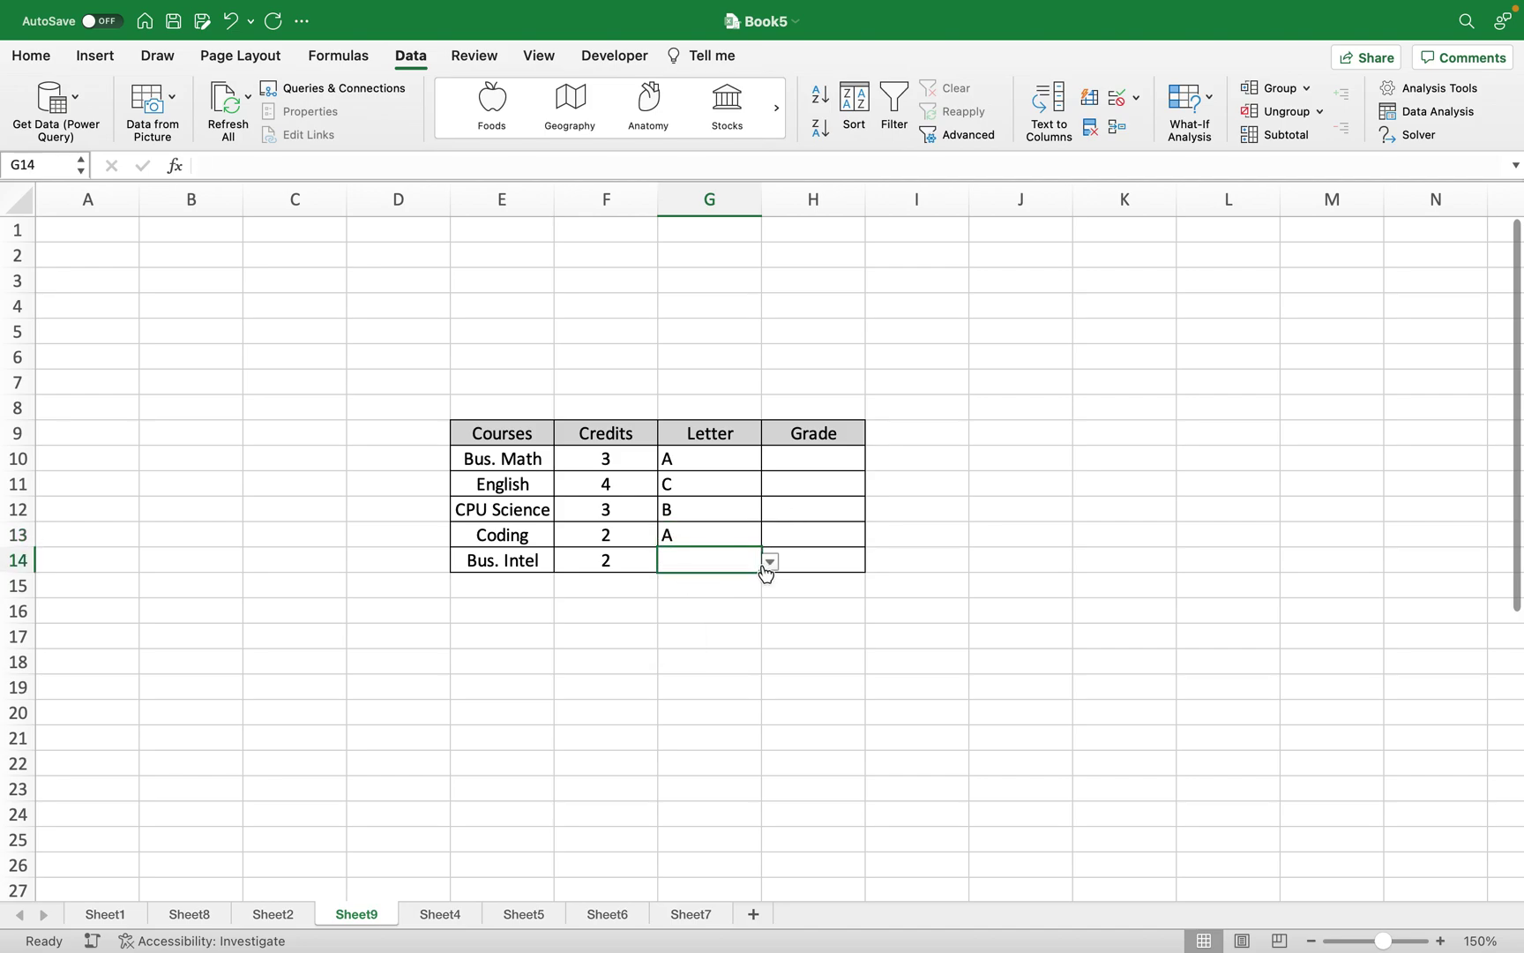
{"action": "left_click", "coordinate": [769, 562]}
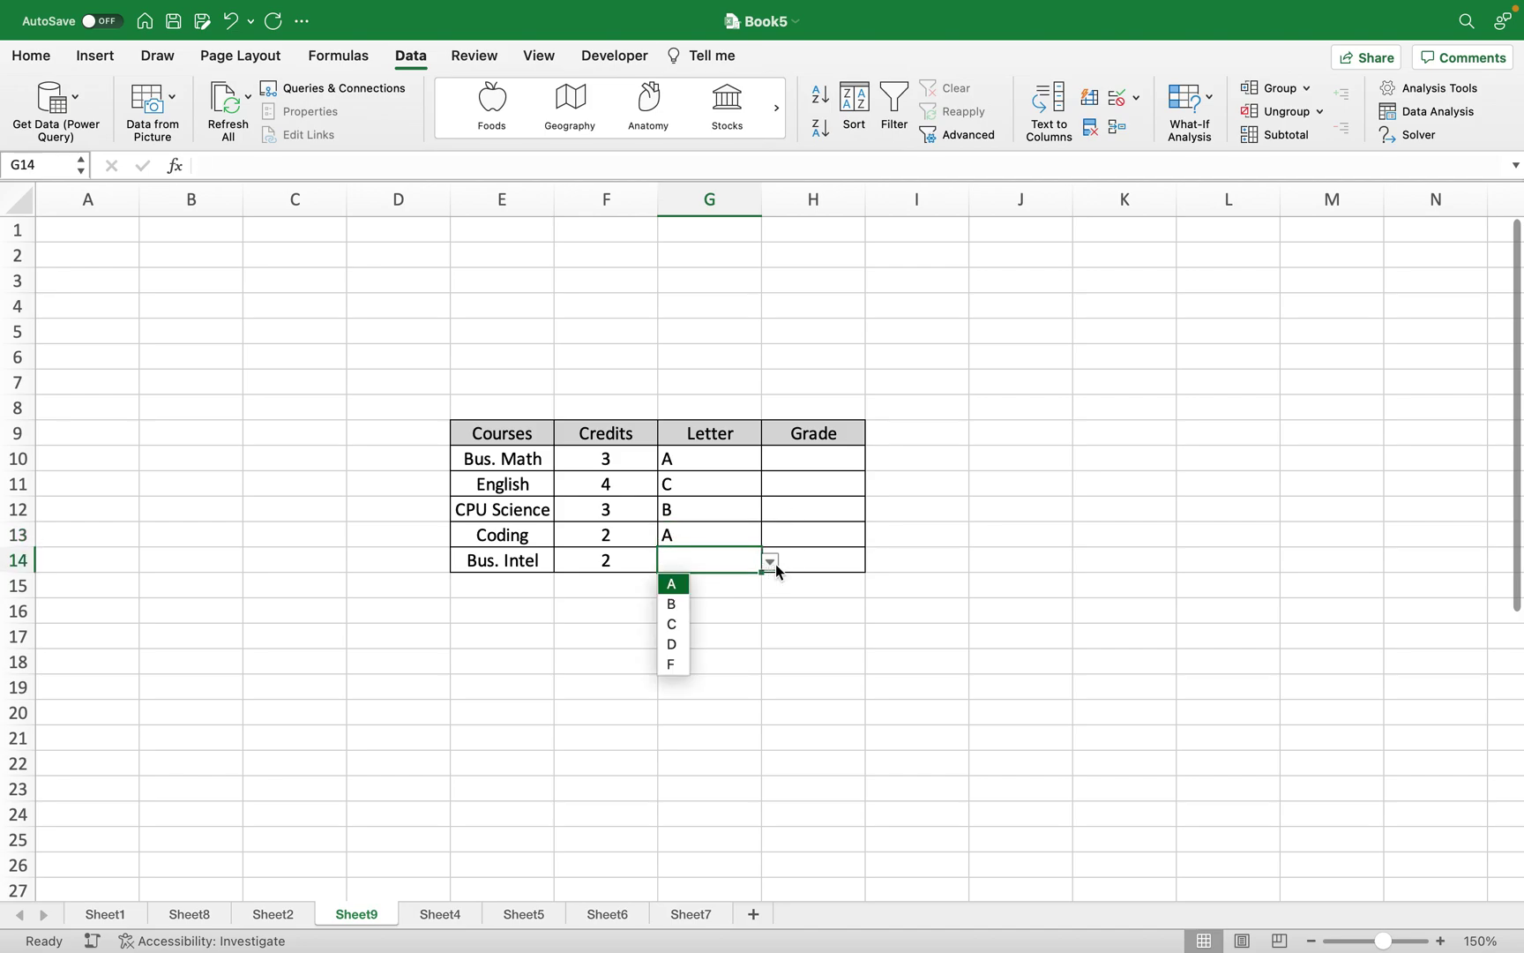
{"action": "left_click", "coordinate": [680, 644]}
Step: Center the contents of the whole course table, E9:H14, horizontally
{"action": "left_click_drag", "start_coordinate": [499, 434], "coordinate": [808, 553]}
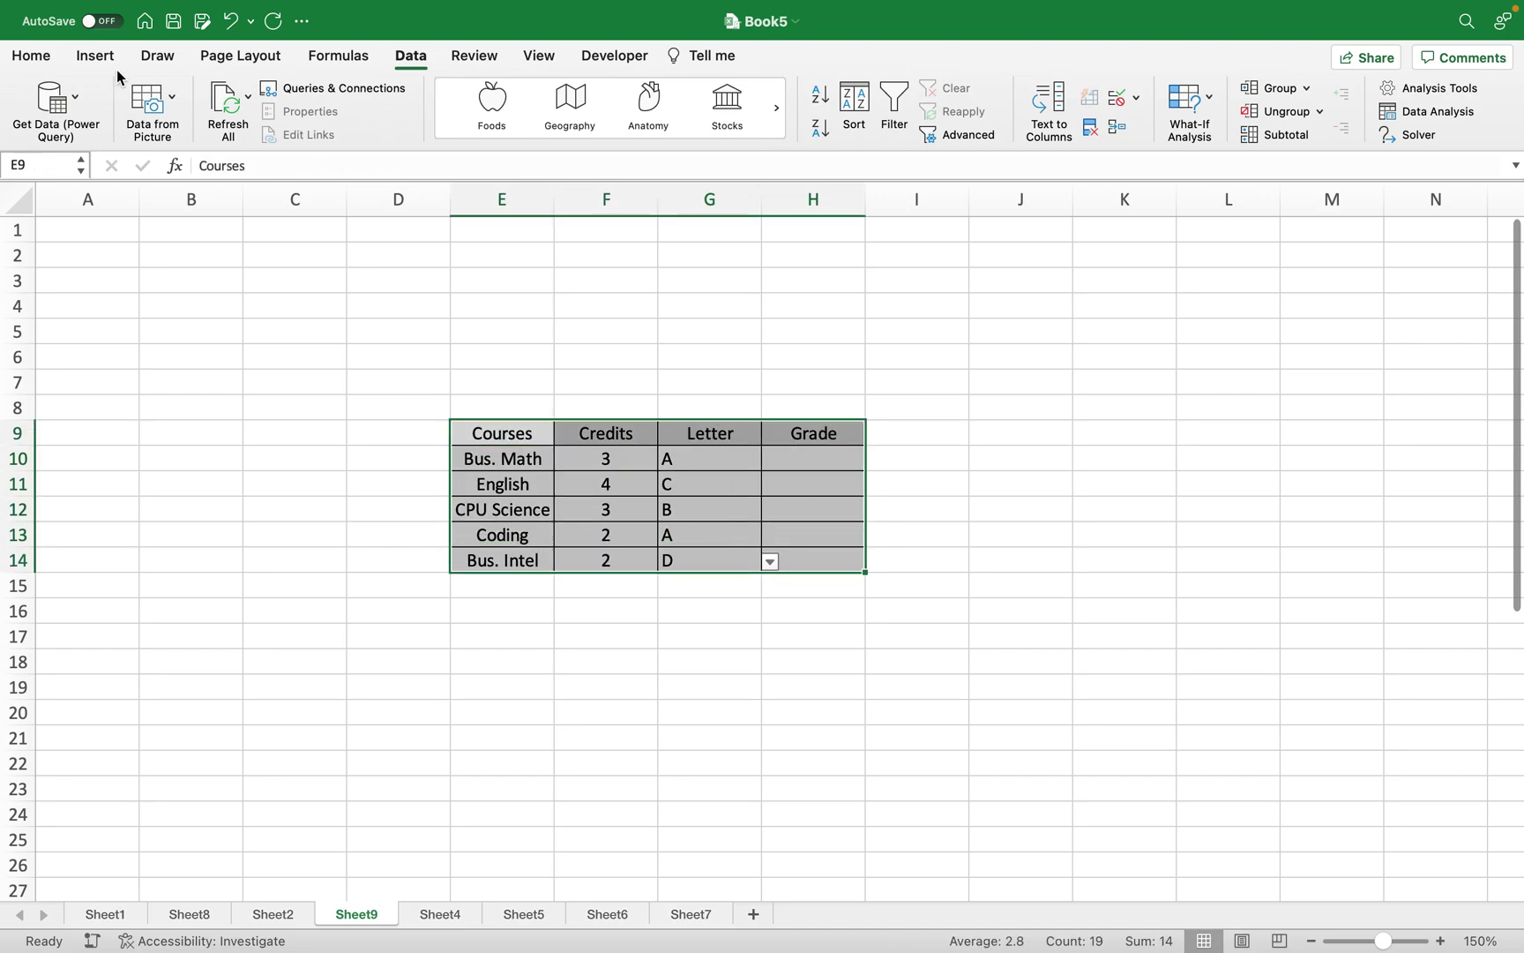
{"action": "left_click", "coordinate": [48, 58]}
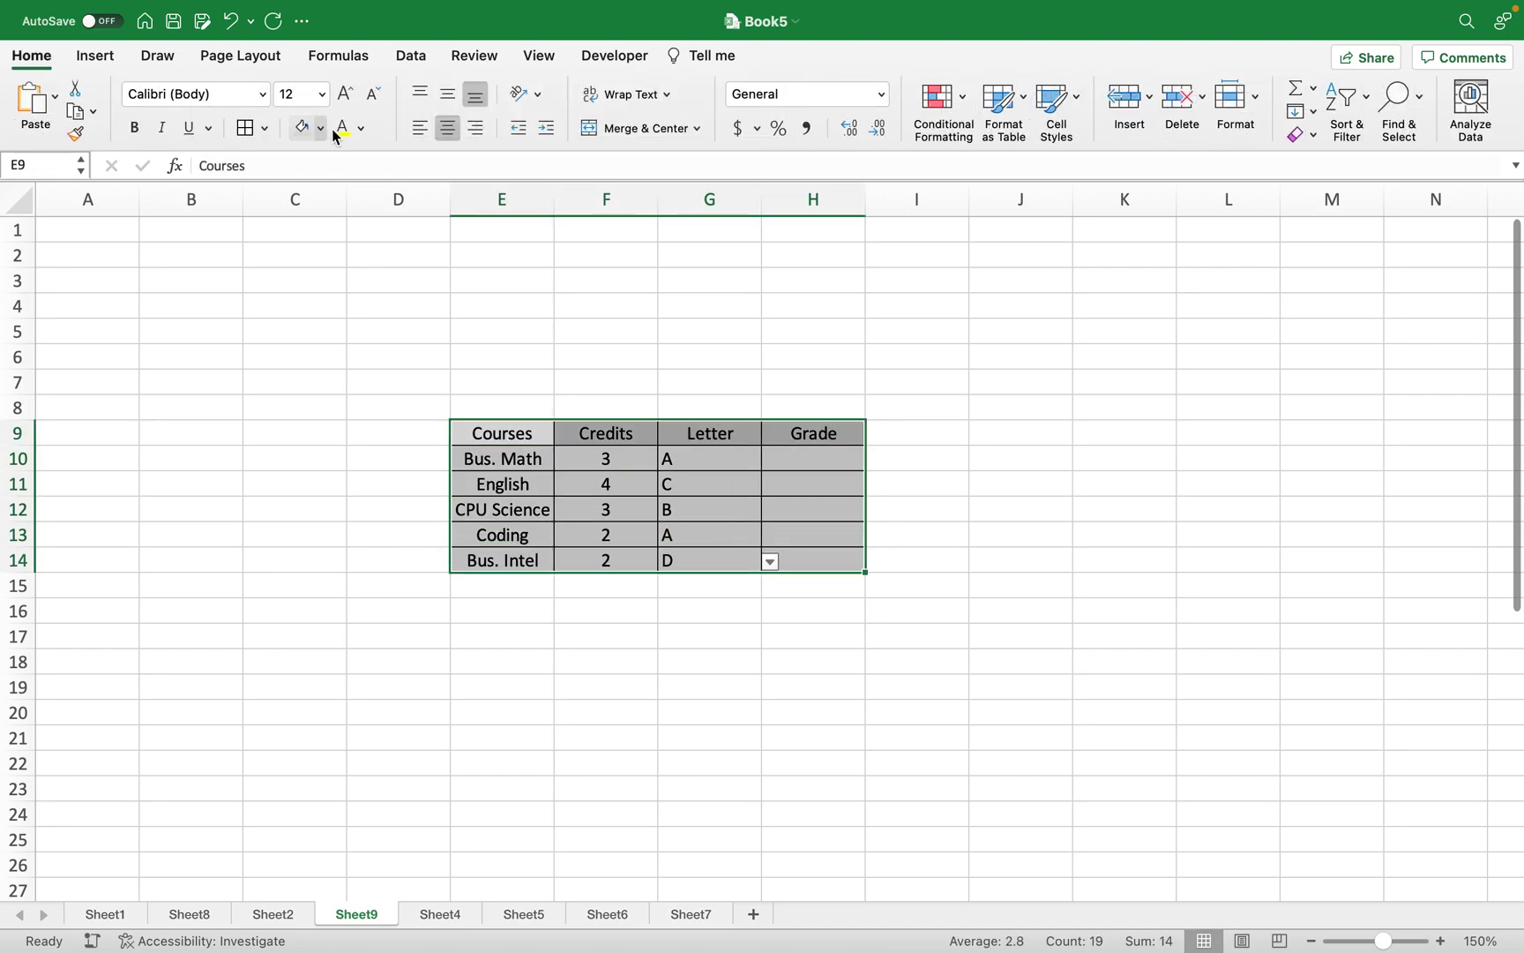
{"action": "left_click", "coordinate": [430, 128]}
{"action": "left_click", "coordinate": [447, 128]}
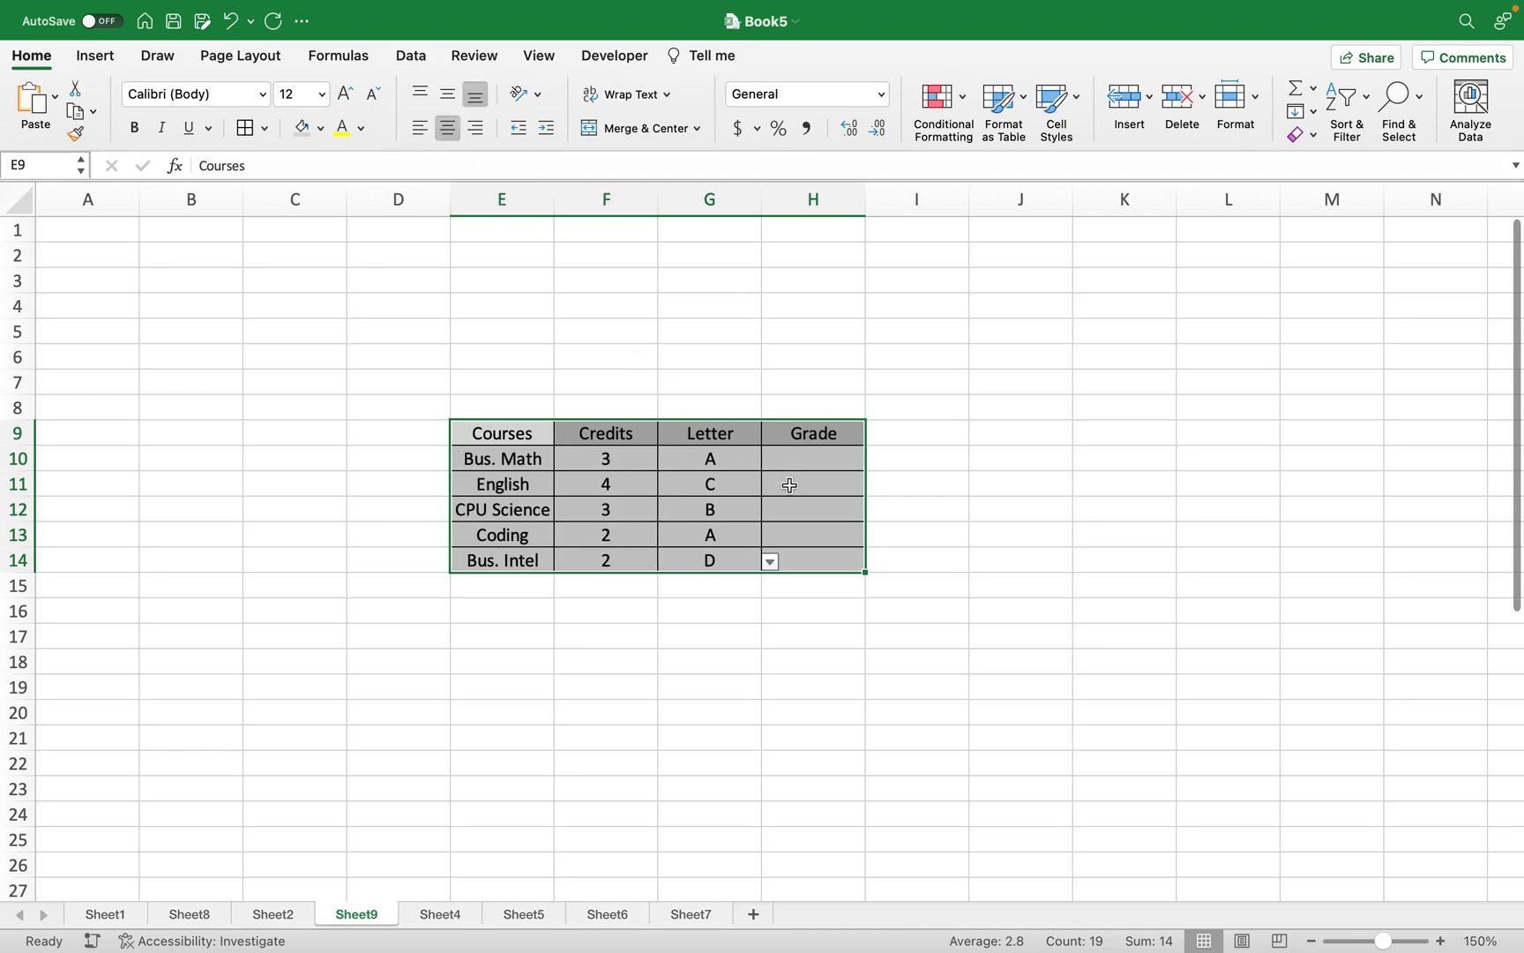
Step: Review the letters in G10:G14 and the empty Grade cells beside them
{"action": "left_click", "coordinate": [809, 459]}
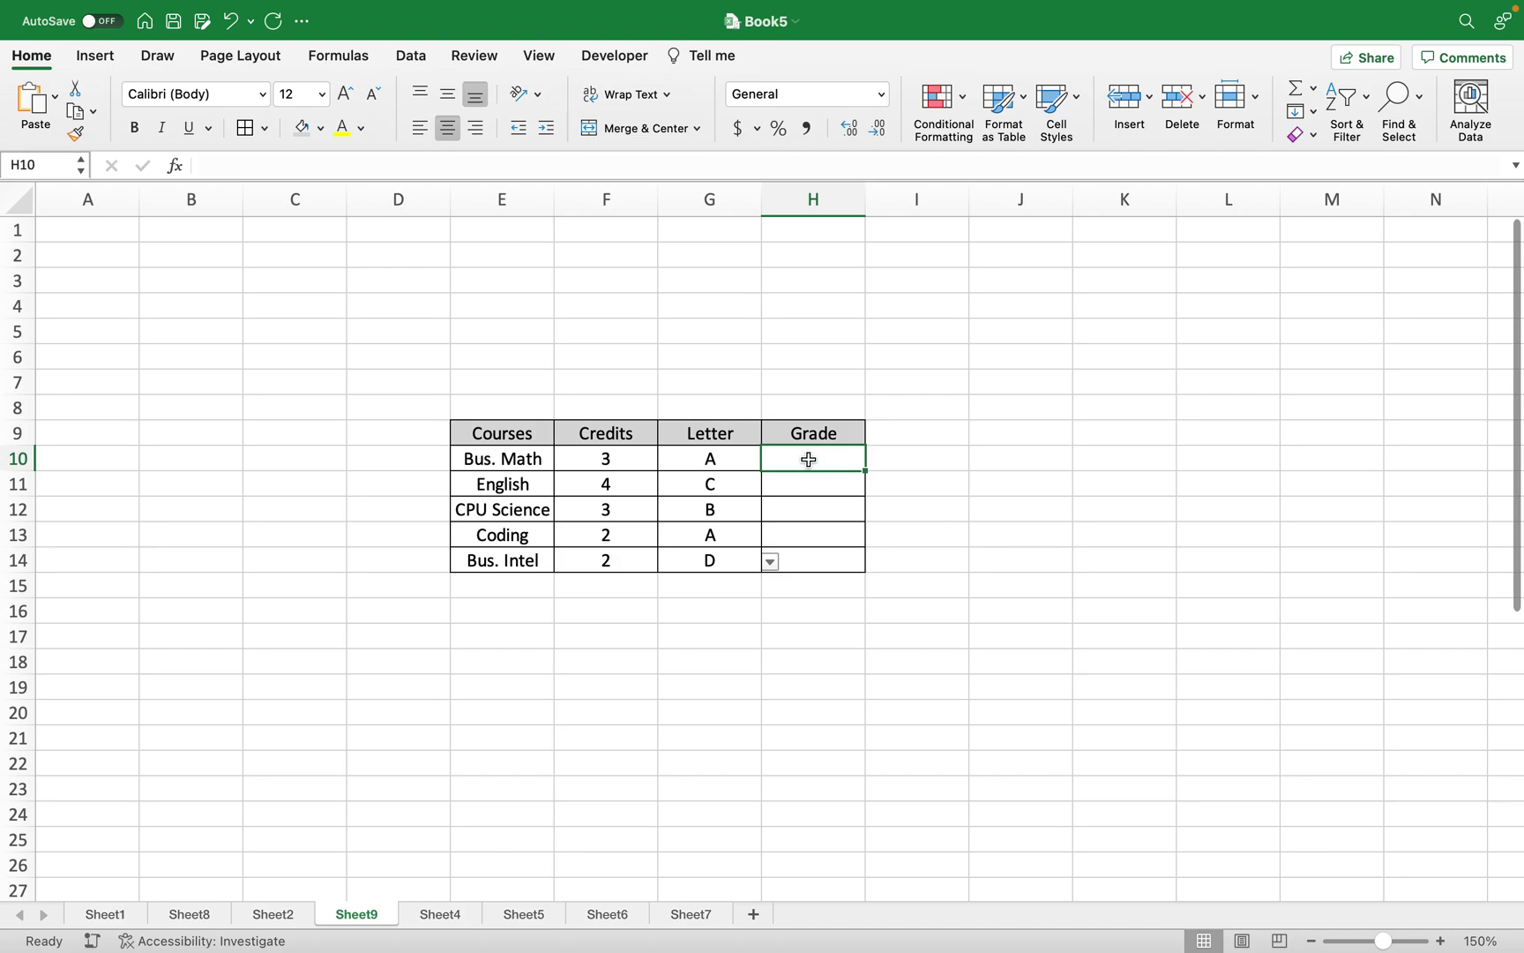
{"action": "left_click", "coordinate": [803, 486]}
{"action": "left_click", "coordinate": [806, 458]}
{"action": "mouse_move", "coordinate": [806, 458]}
{"action": "left_mouse_down"}
{"action": "mouse_move", "coordinate": [810, 562]}
{"action": "mouse_move", "coordinate": [820, 451]}
{"action": "left_mouse_up"}
{"action": "left_click", "coordinate": [712, 461]}
{"action": "left_click", "coordinate": [711, 483]}
{"action": "left_click", "coordinate": [705, 507]}
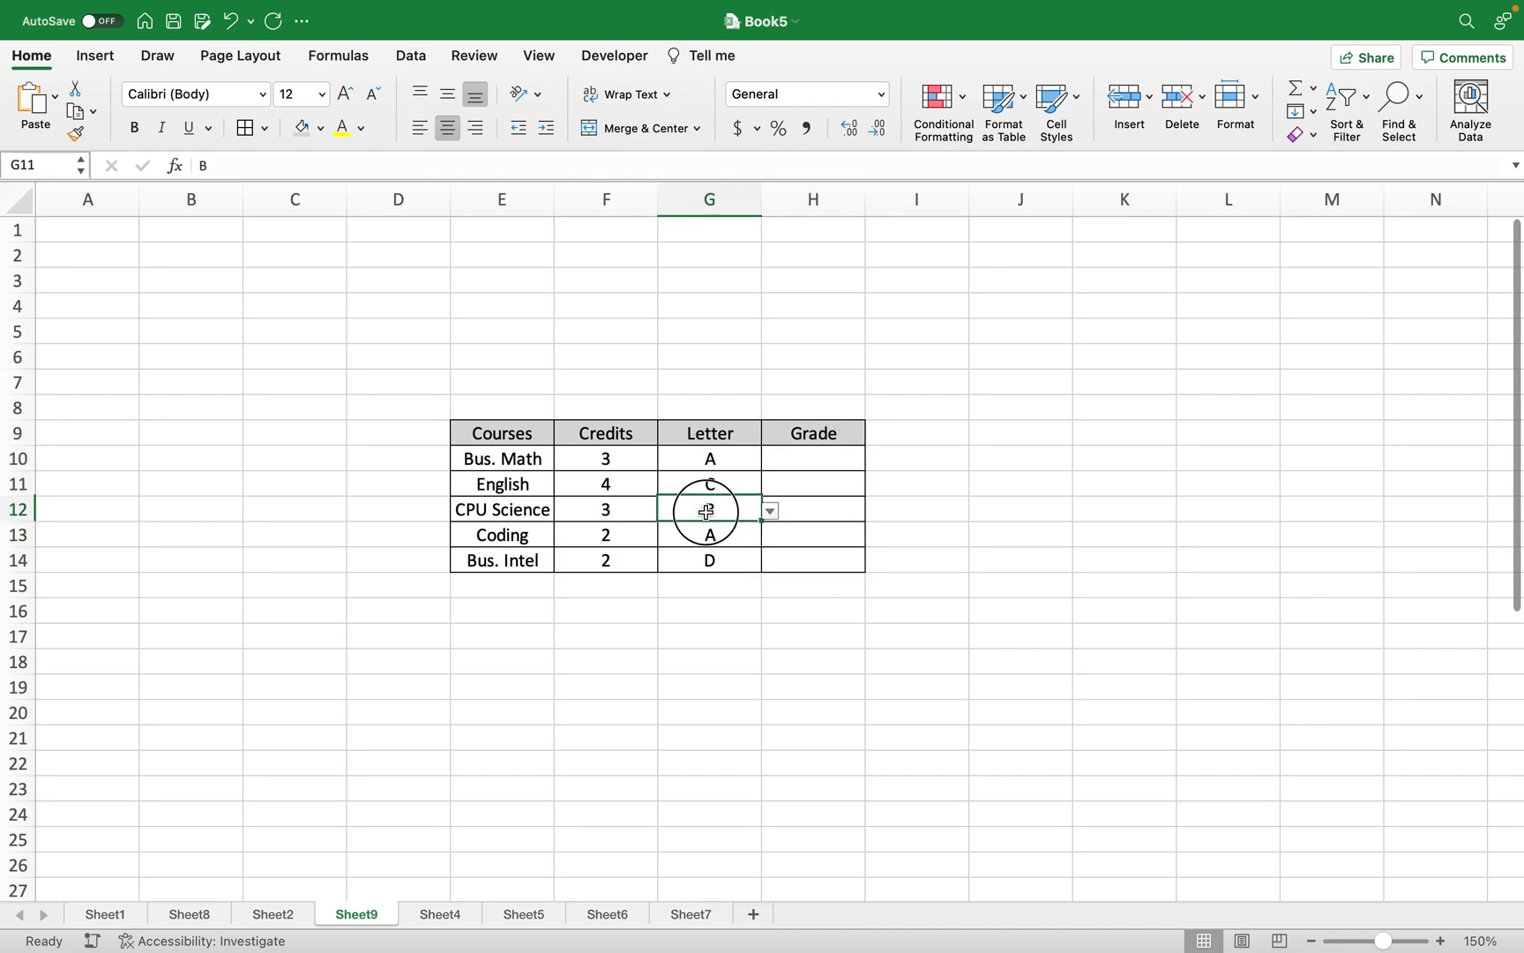
{"action": "left_click", "coordinate": [703, 533]}
{"action": "left_click", "coordinate": [702, 556]}
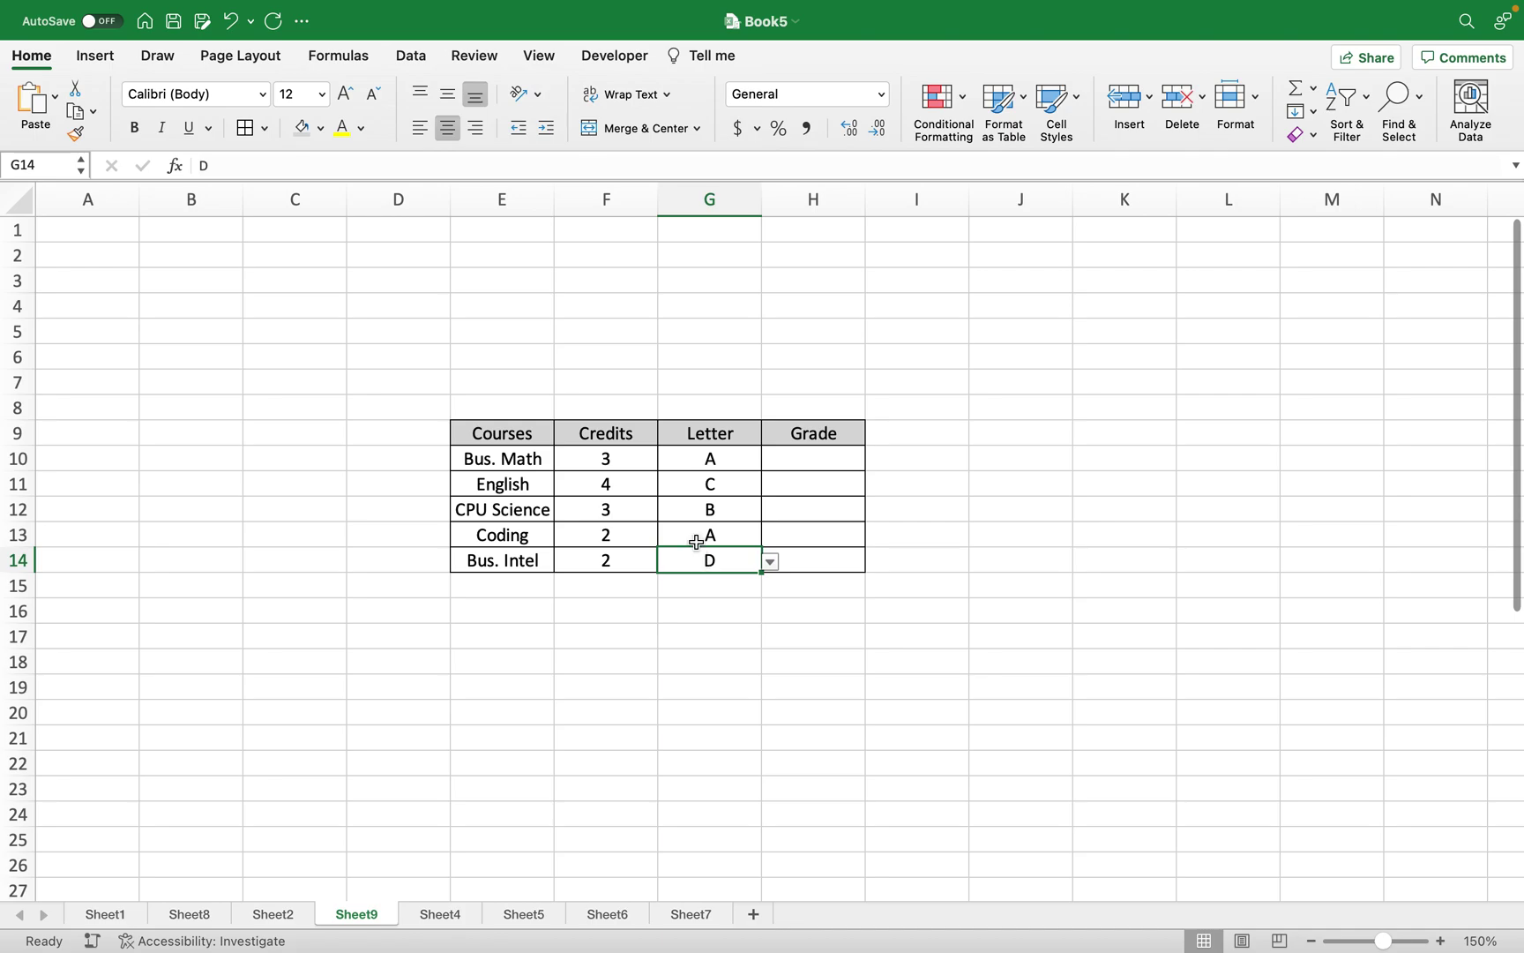
{"action": "left_click", "coordinate": [708, 483]}
{"action": "left_click", "coordinate": [713, 458]}
{"action": "type", "text": "A"}
Step: Enter the formula =IFS(G10="A",4) in the Grade cell for Bus. Math, H10
{"action": "left_click", "coordinate": [798, 459]}
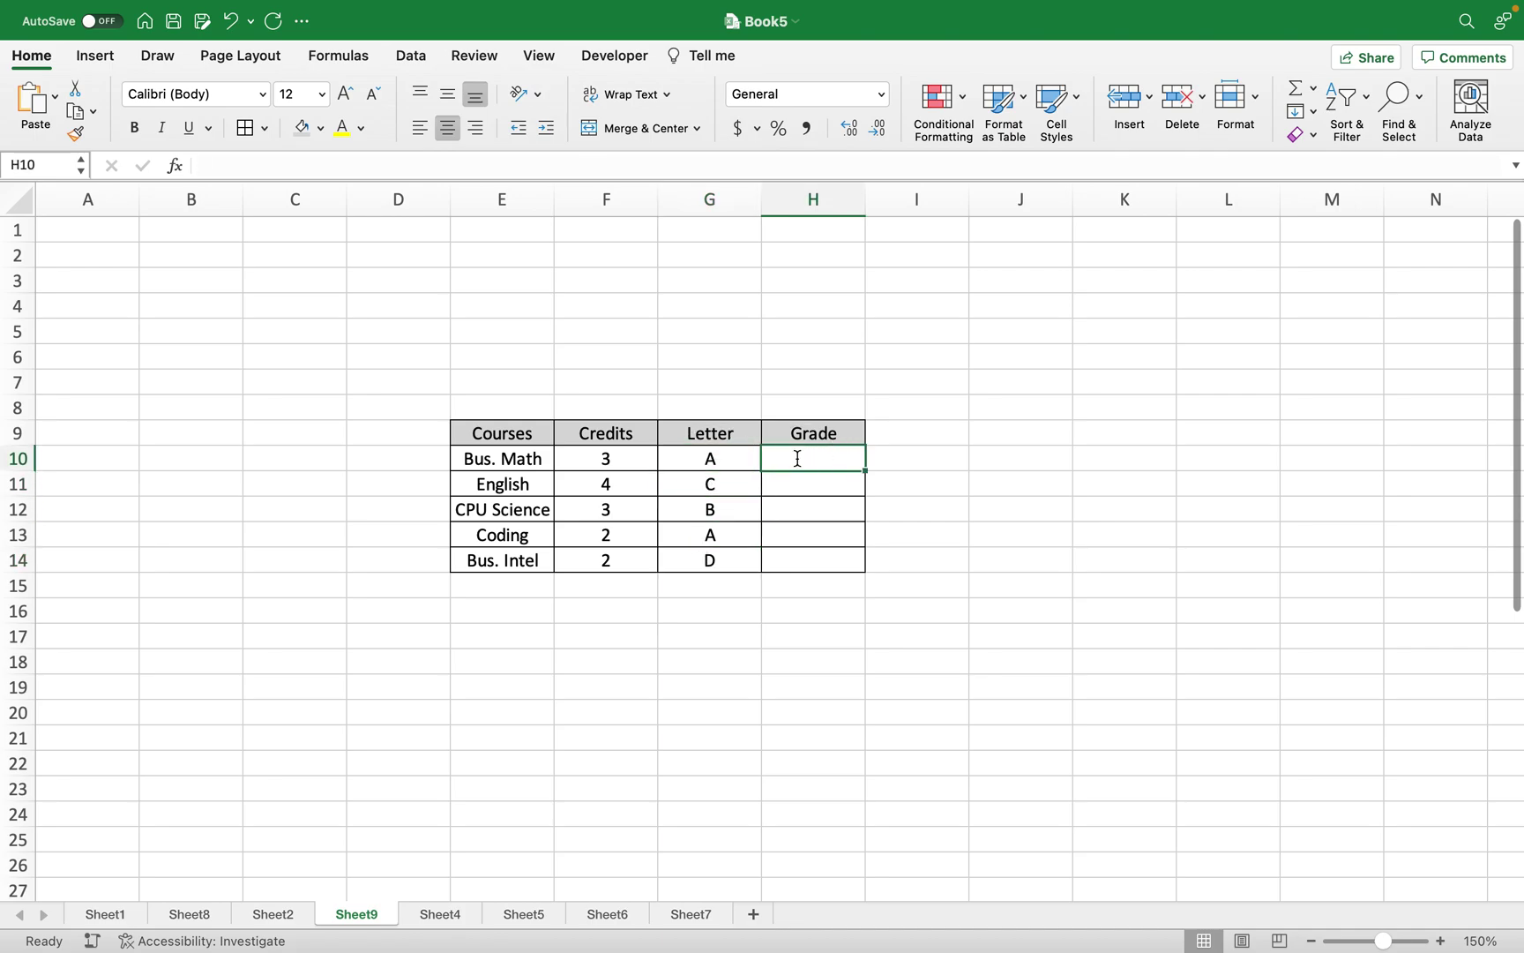
{"action": "type", "text": "=if"}
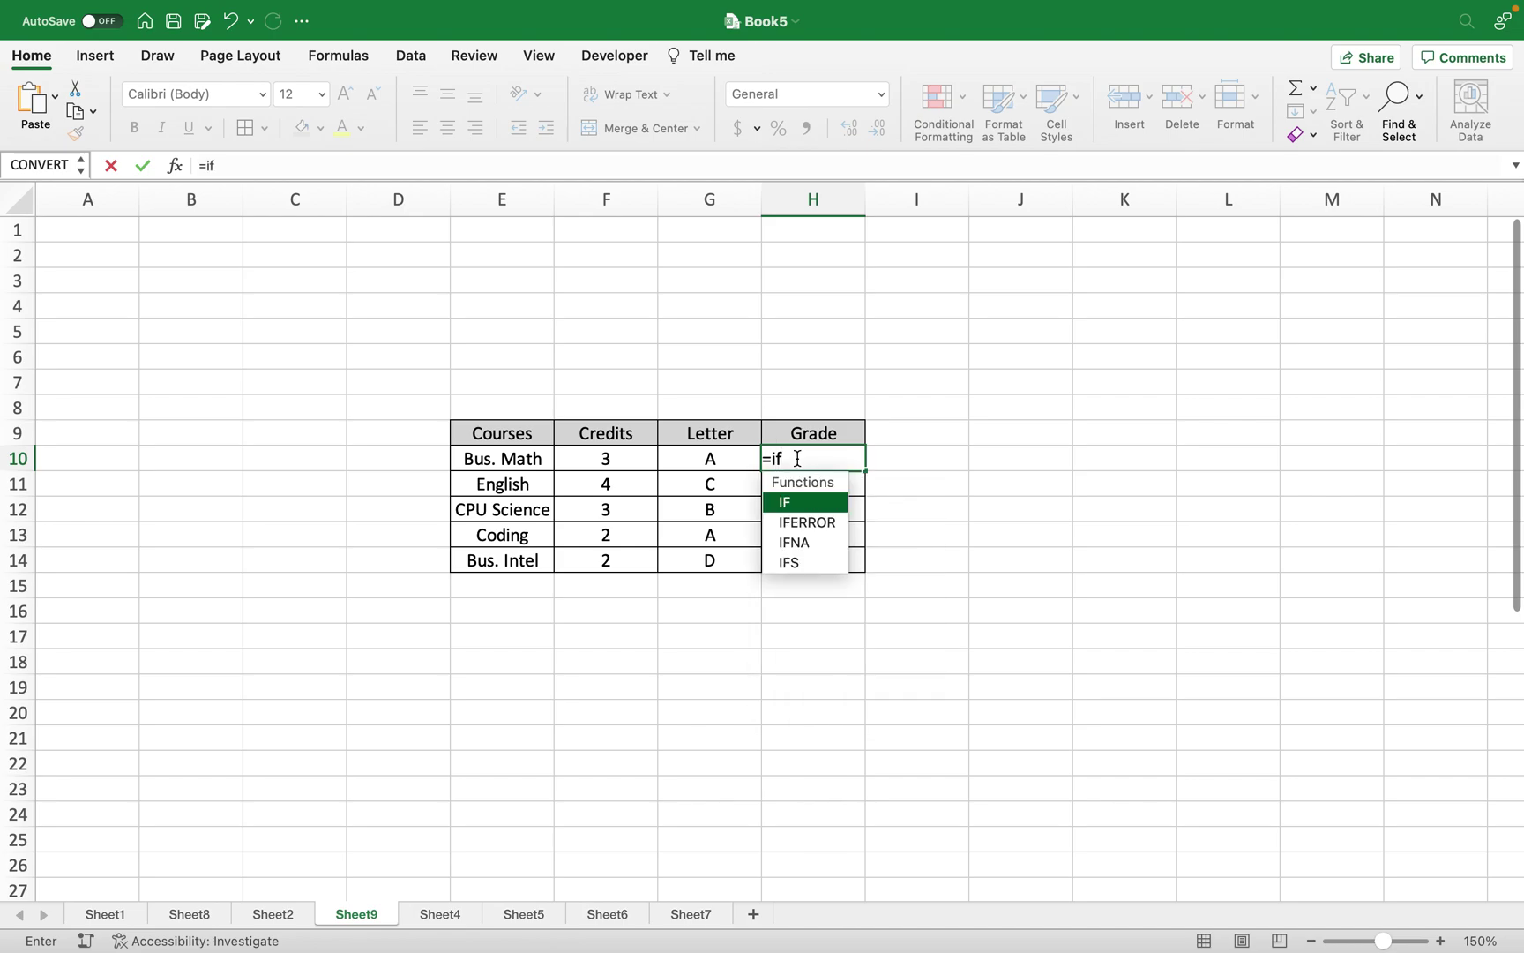
{"action": "type", "text": "s("}
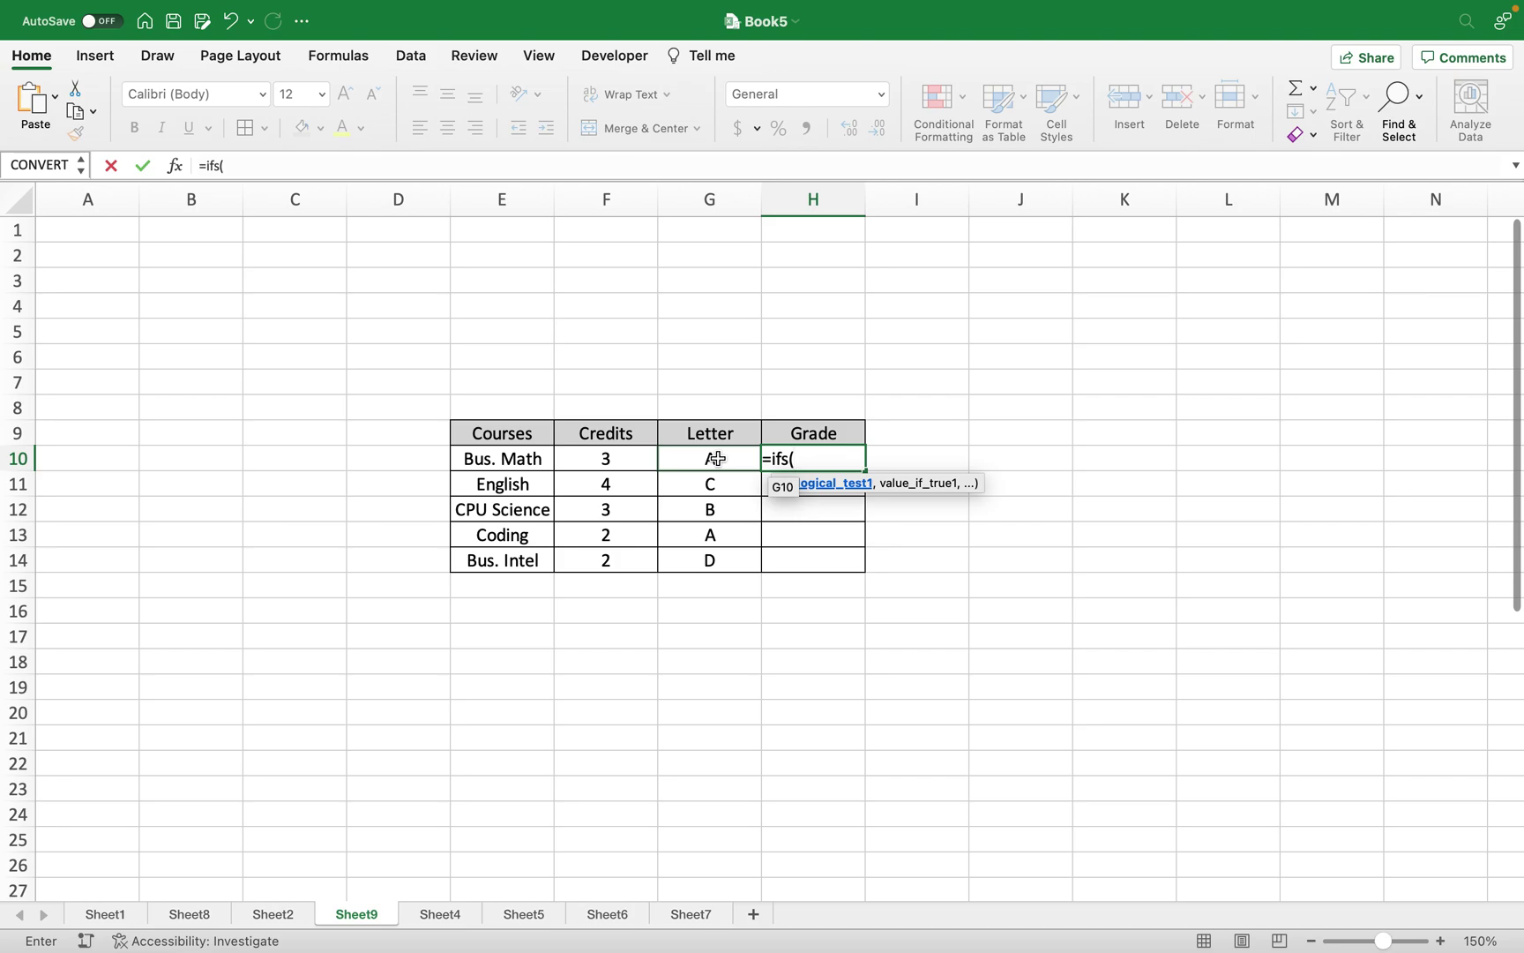
{"action": "left_click", "coordinate": [717, 458]}
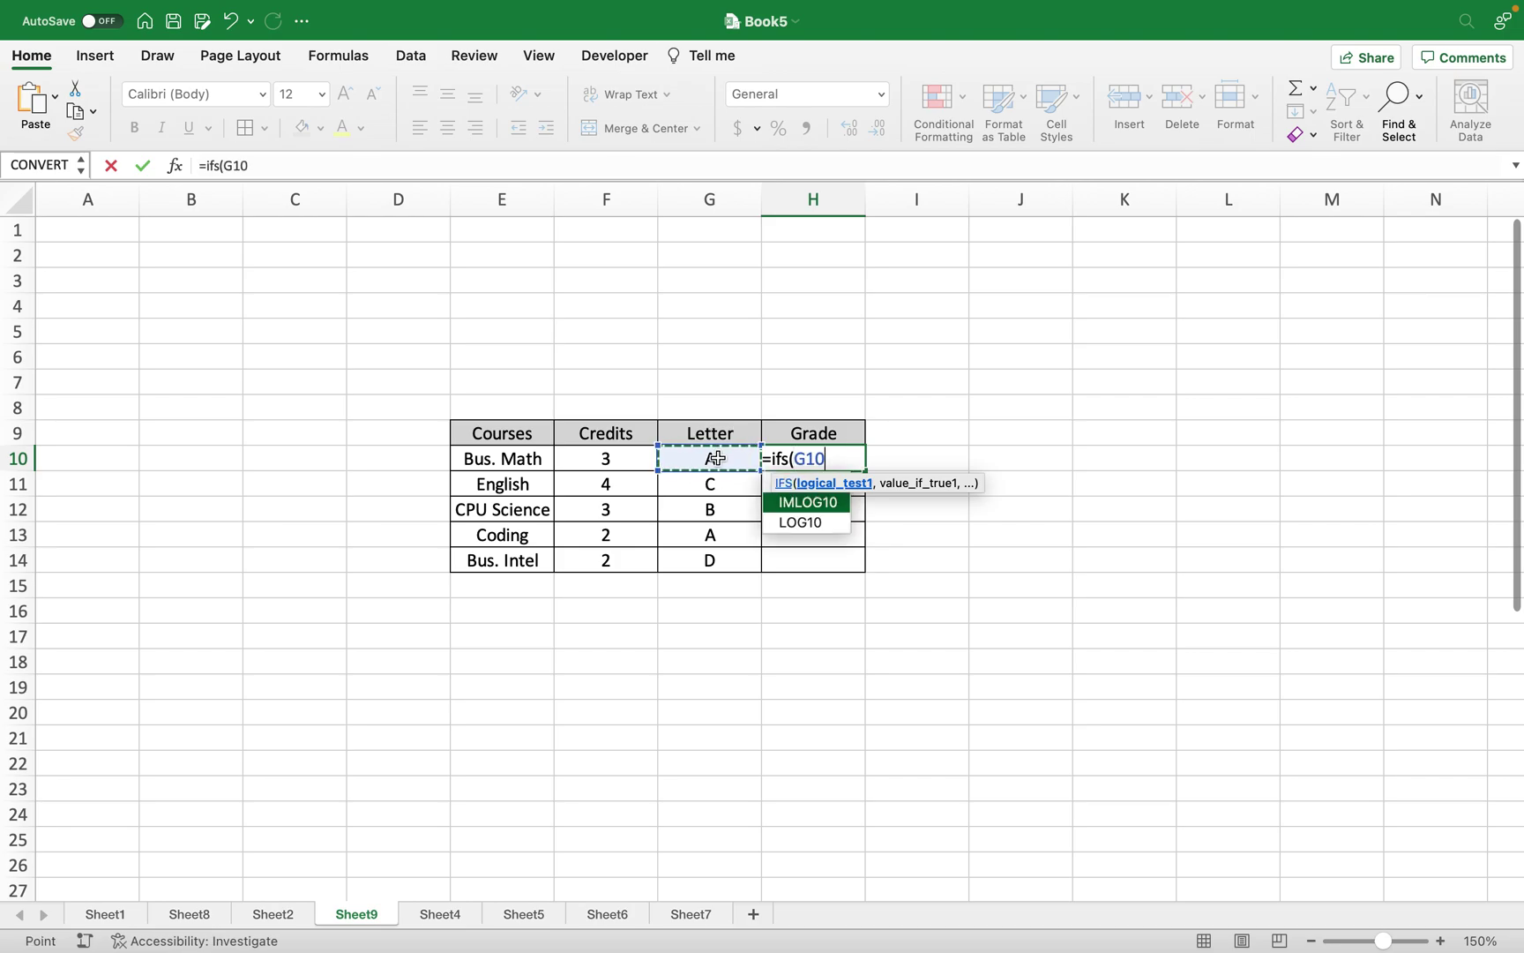
{"action": "type", "text": "=\"A\","}
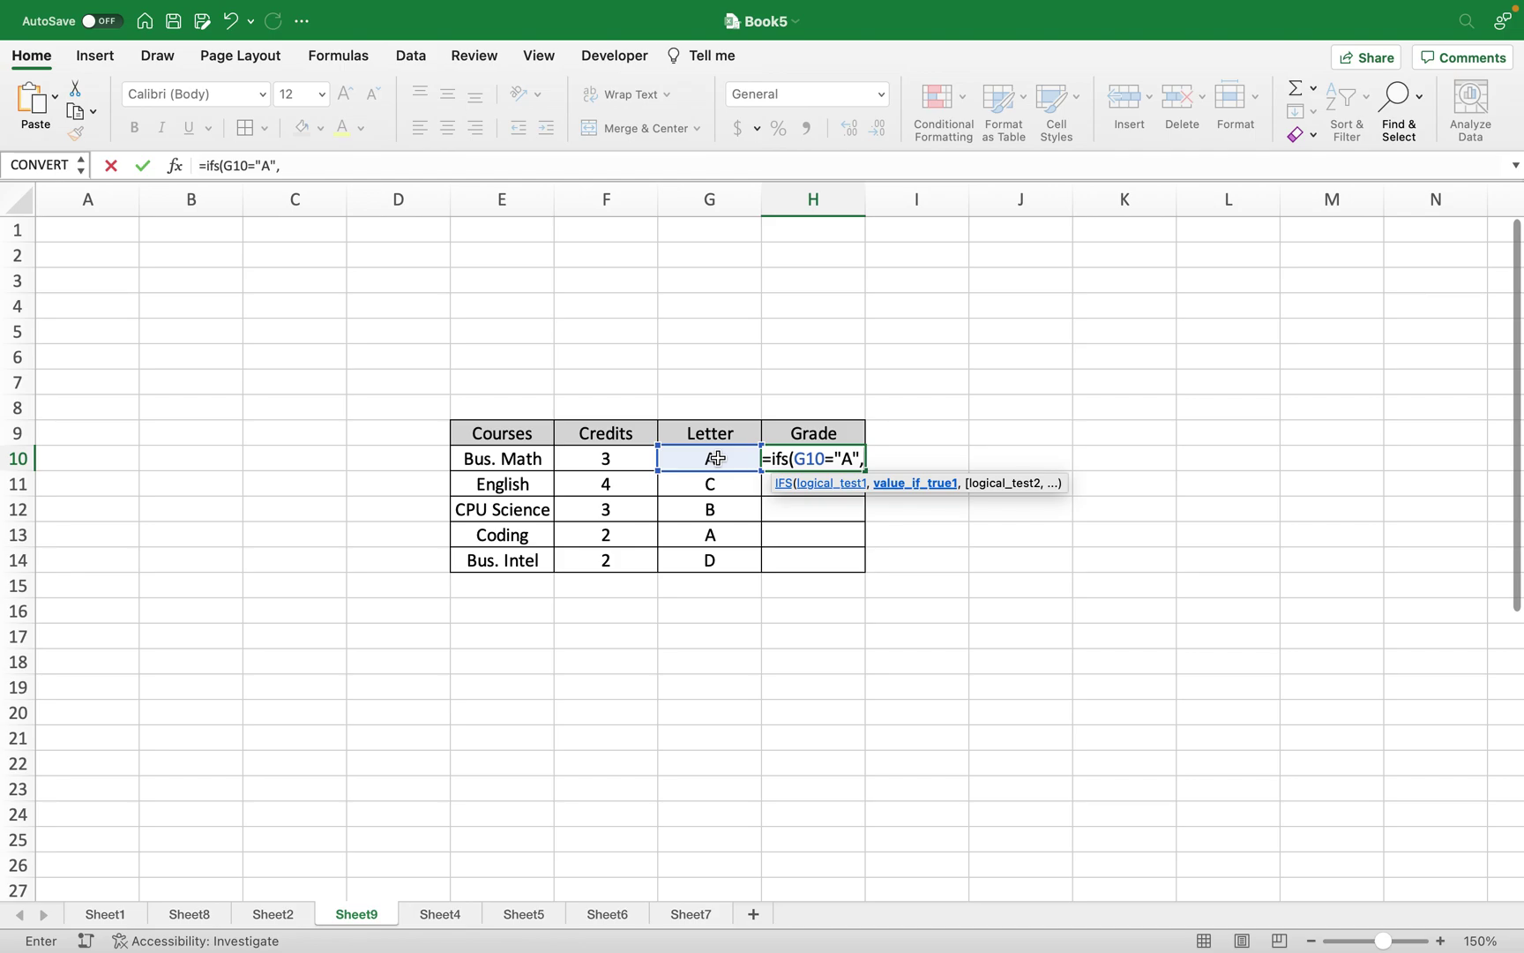
{"action": "type", "text": "4"}
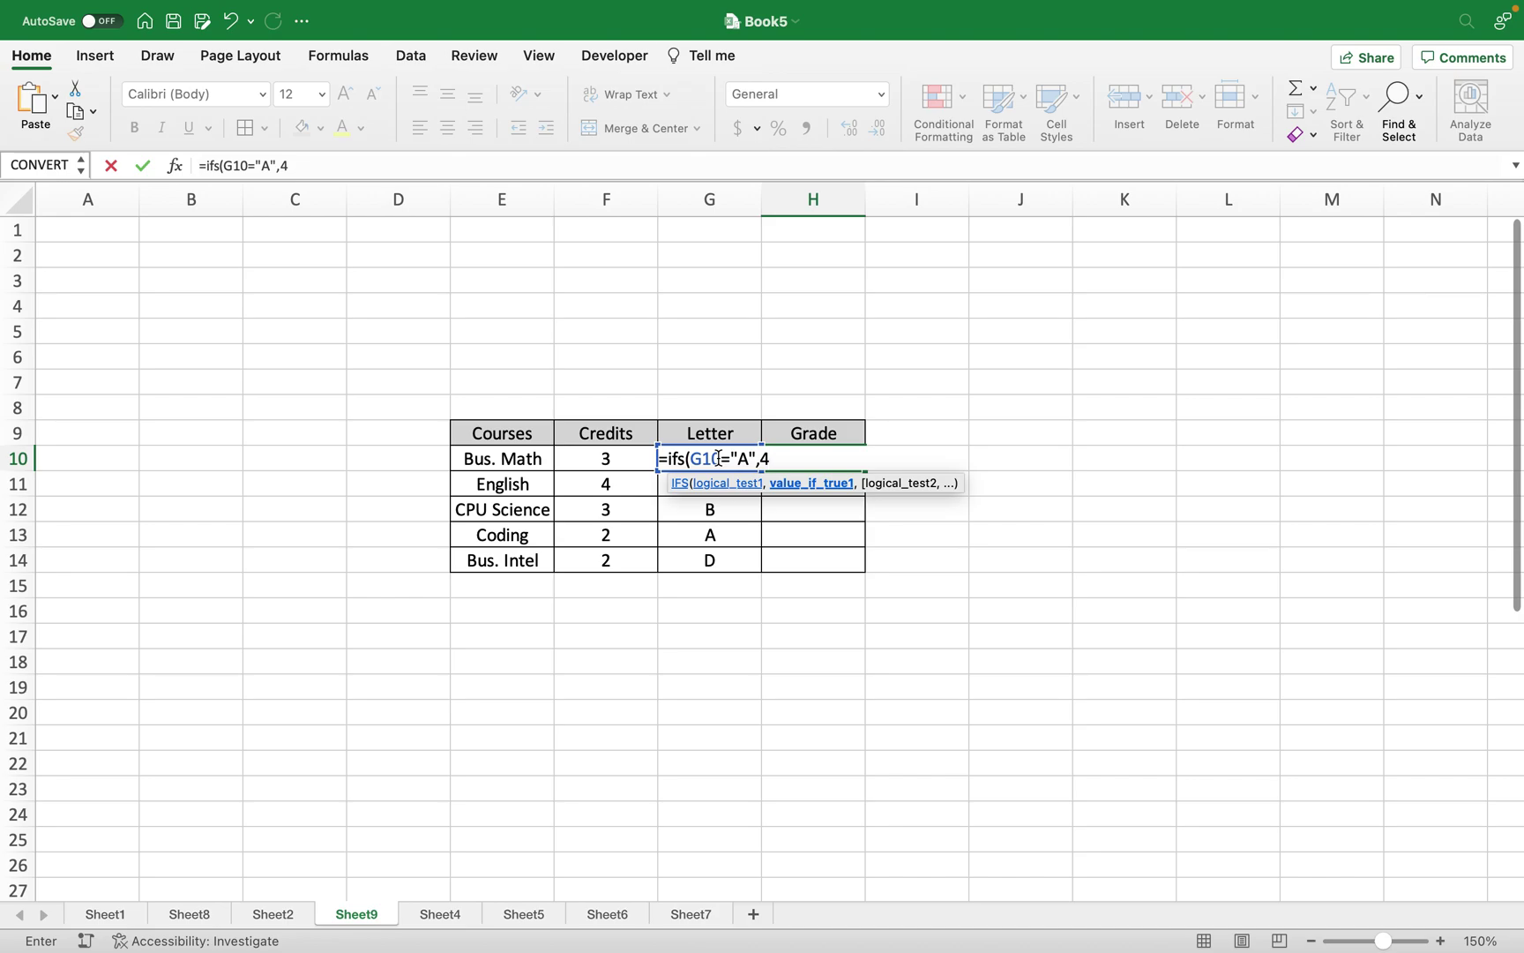
{"action": "type", "text": ")"}
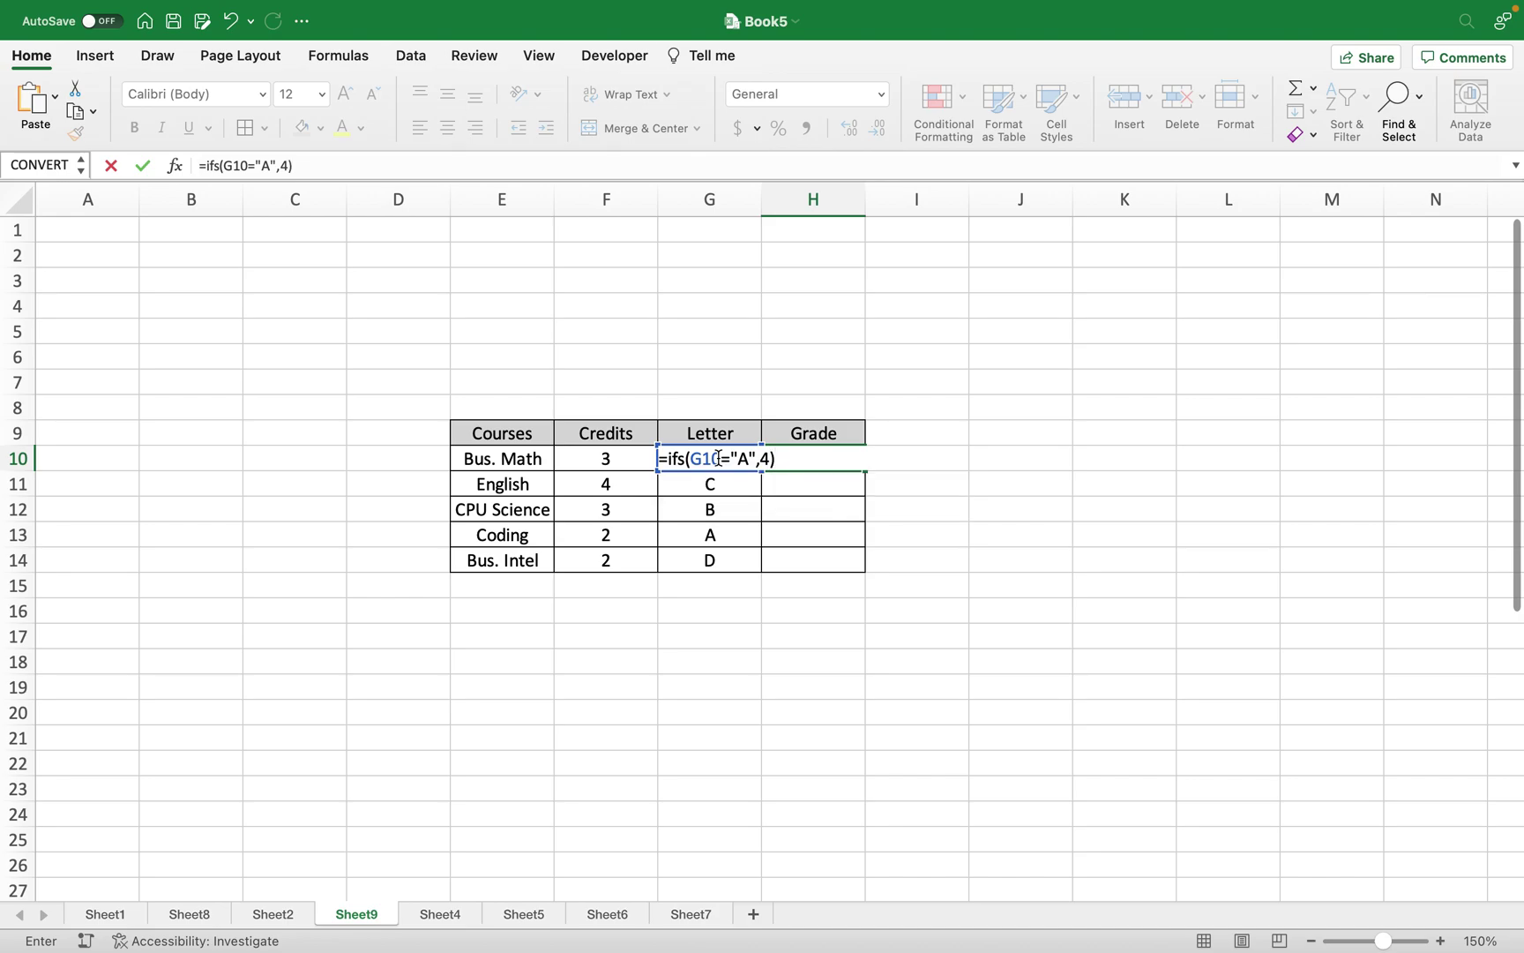
{"action": "key", "text": "Return"}
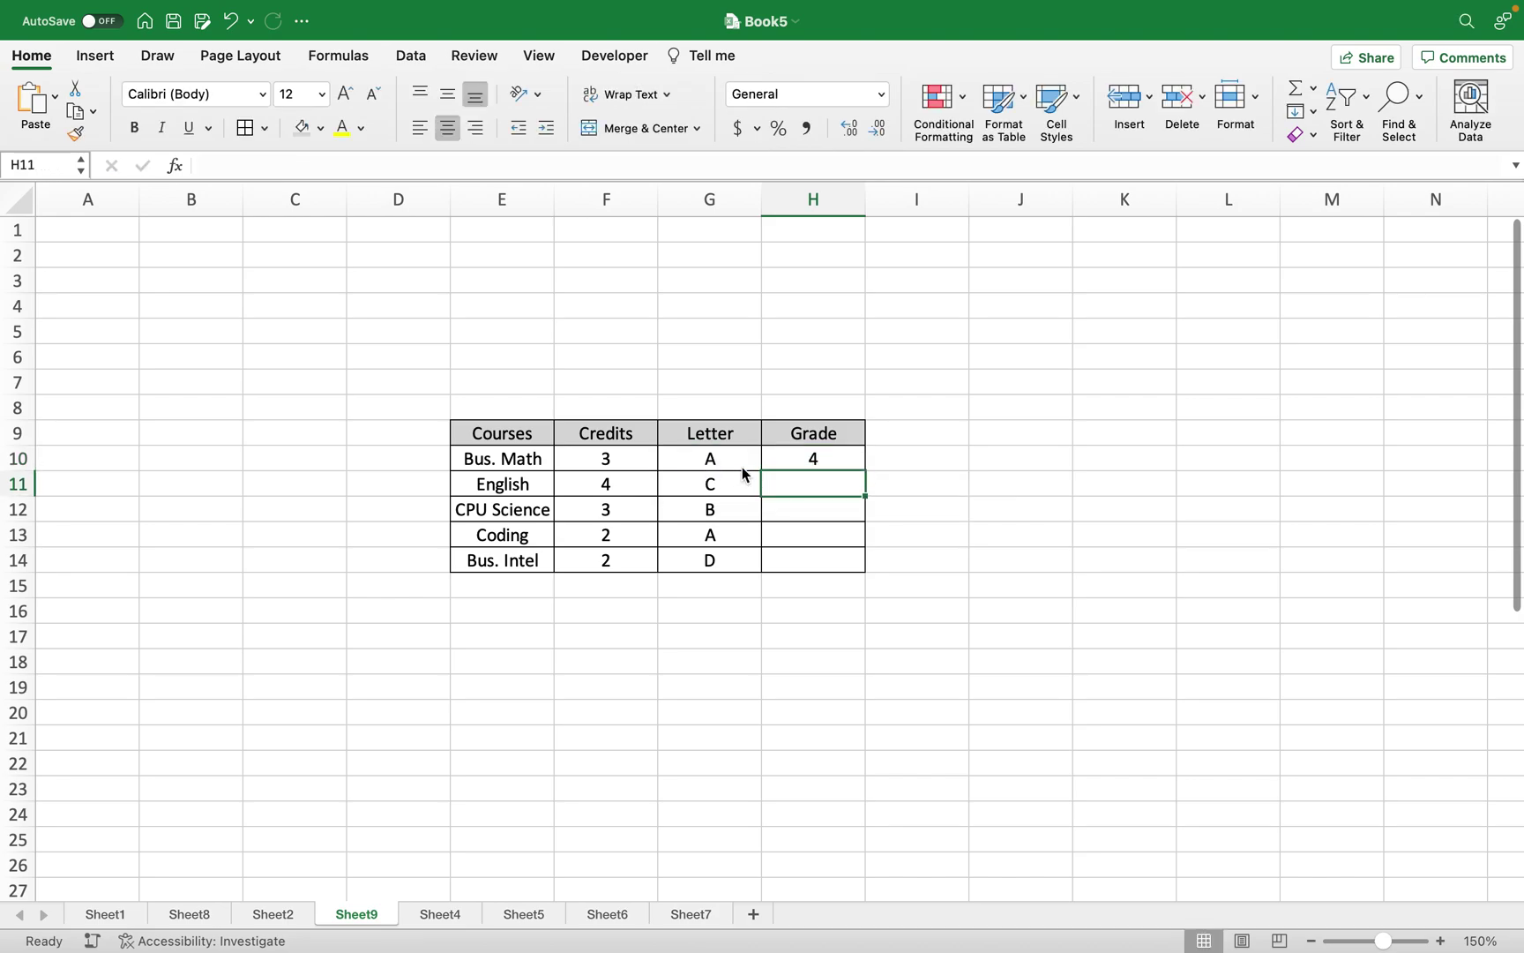
Step: Extend the IFS formula in H10 with four more copies of the pair G10="A",4, separated by commas
{"action": "left_click", "coordinate": [790, 455]}
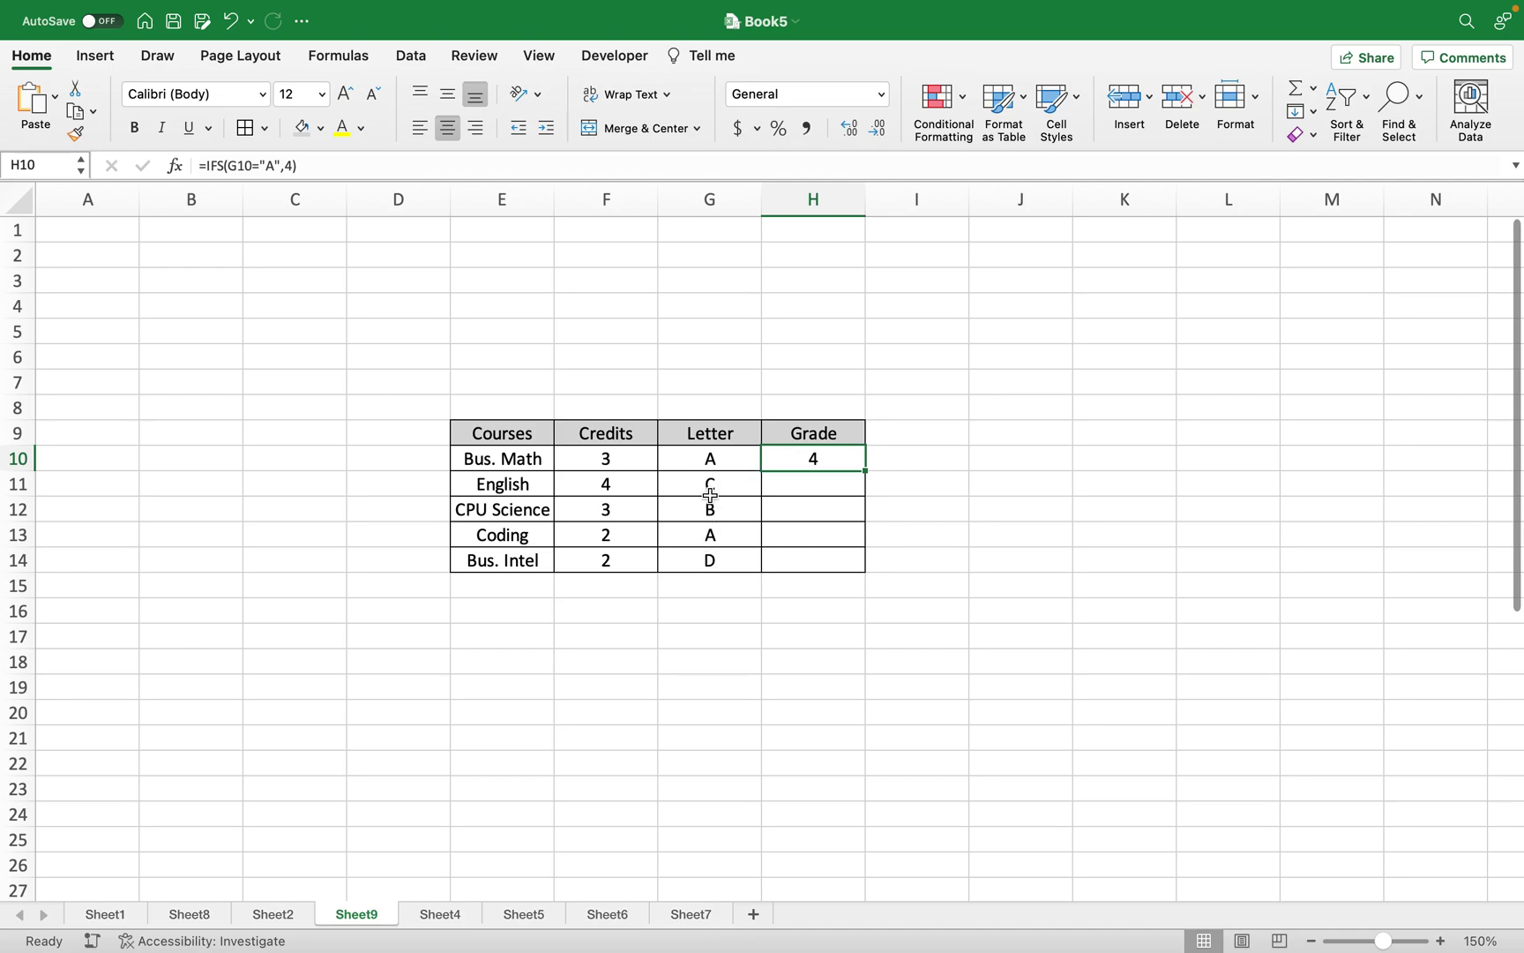
{"action": "double_click", "coordinate": [825, 460]}
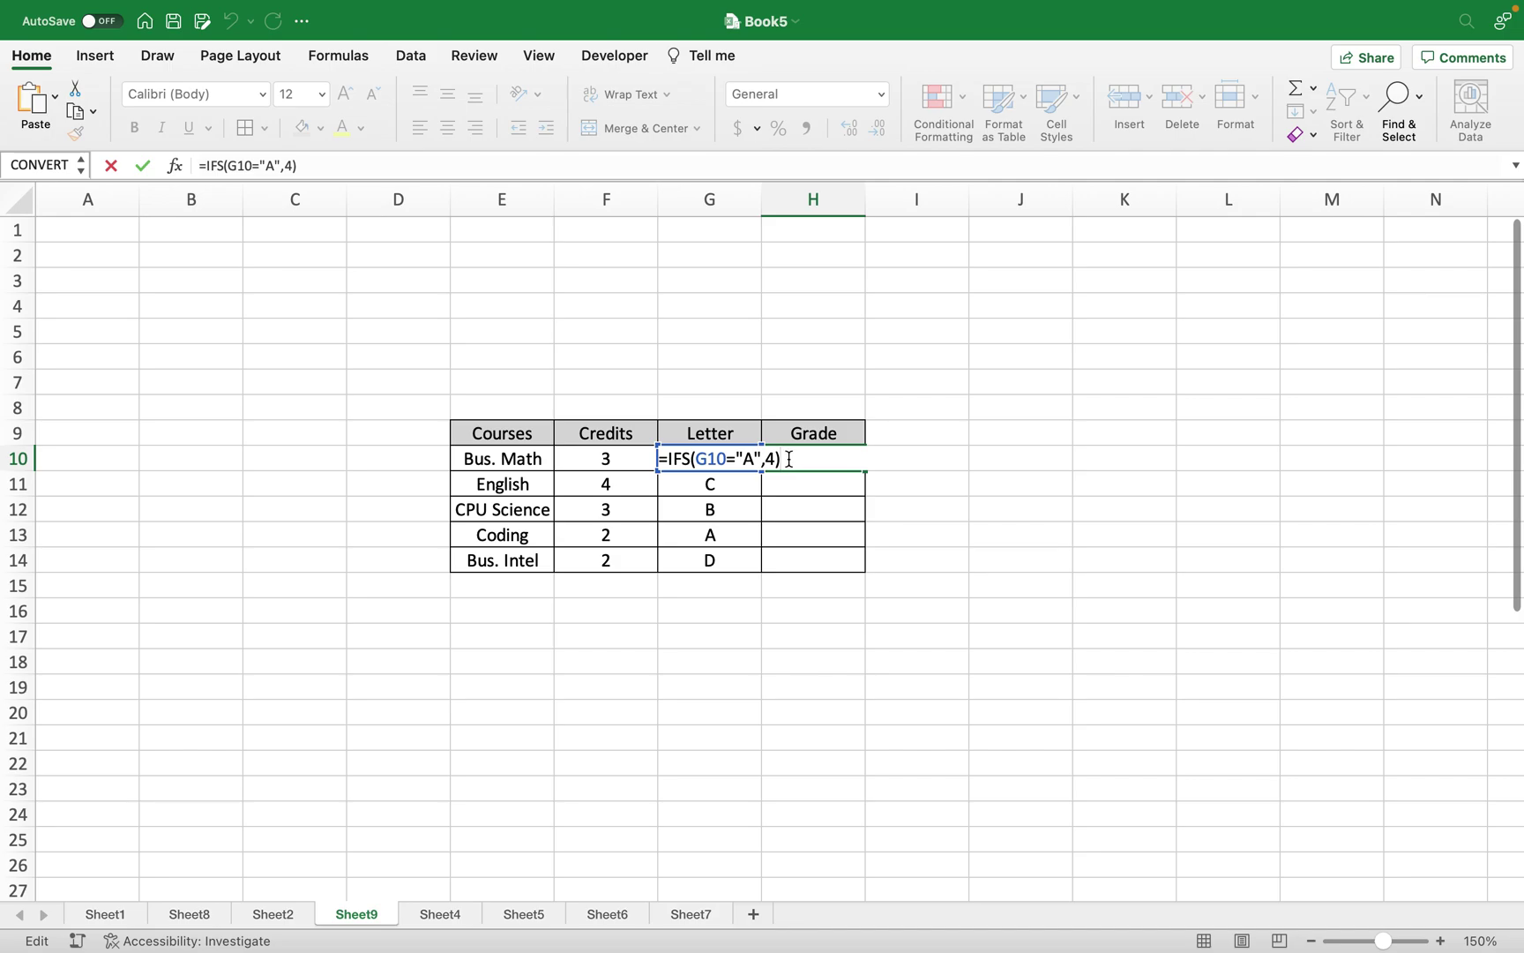
{"action": "left_click", "coordinate": [764, 458]}
{"action": "left_click_drag", "start_coordinate": [763, 458], "coordinate": [698, 457]}
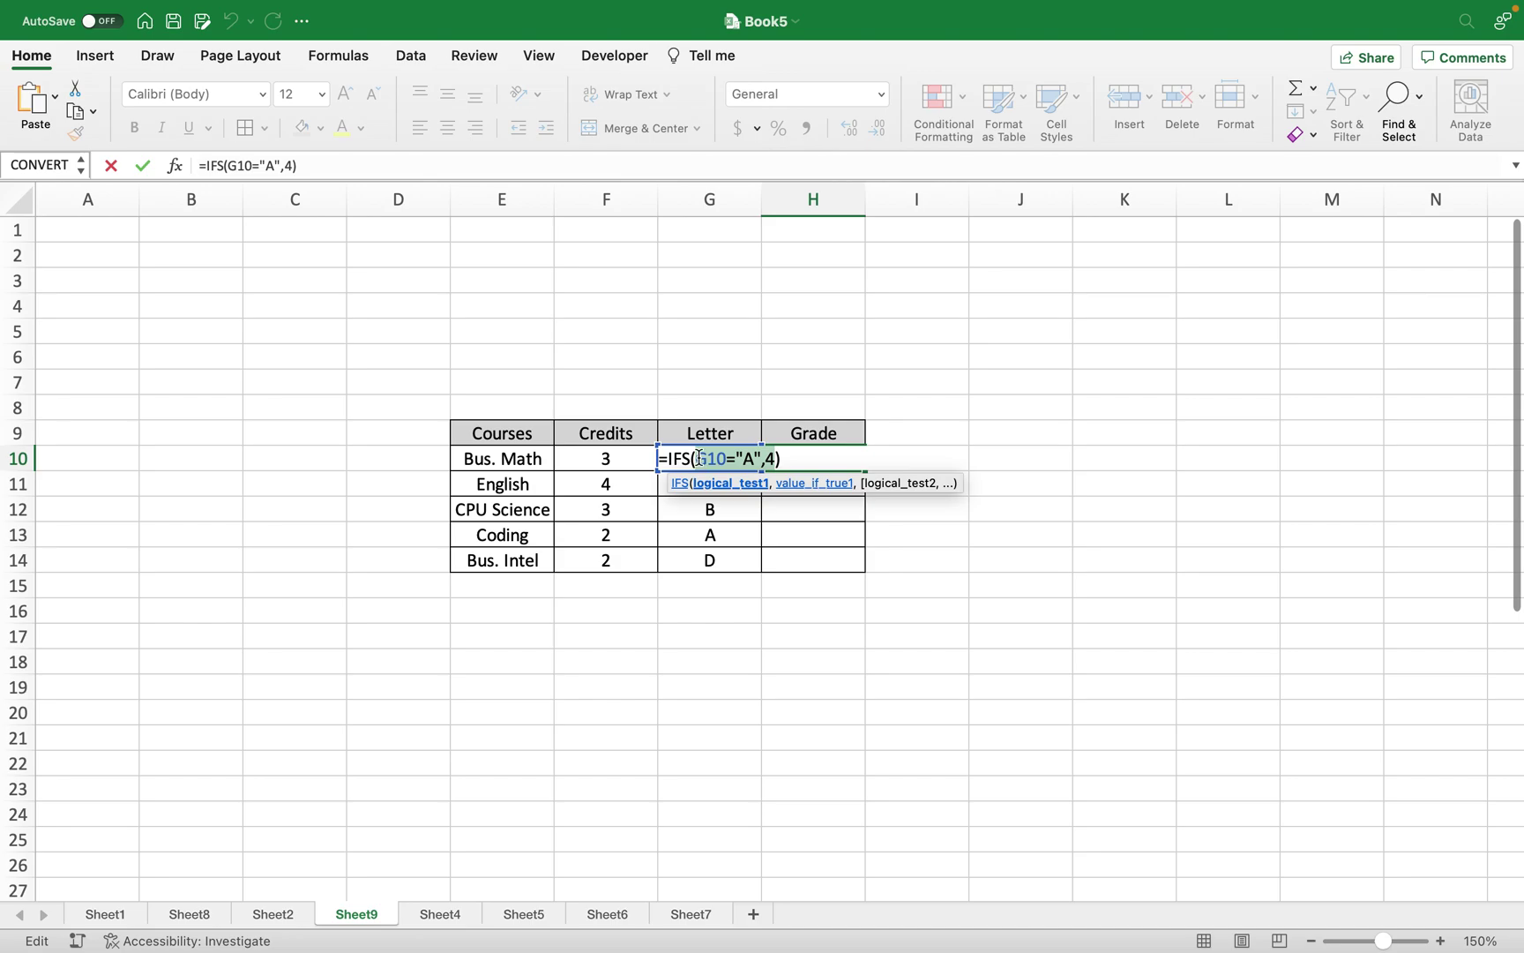
{"action": "left_click", "coordinate": [776, 459]}
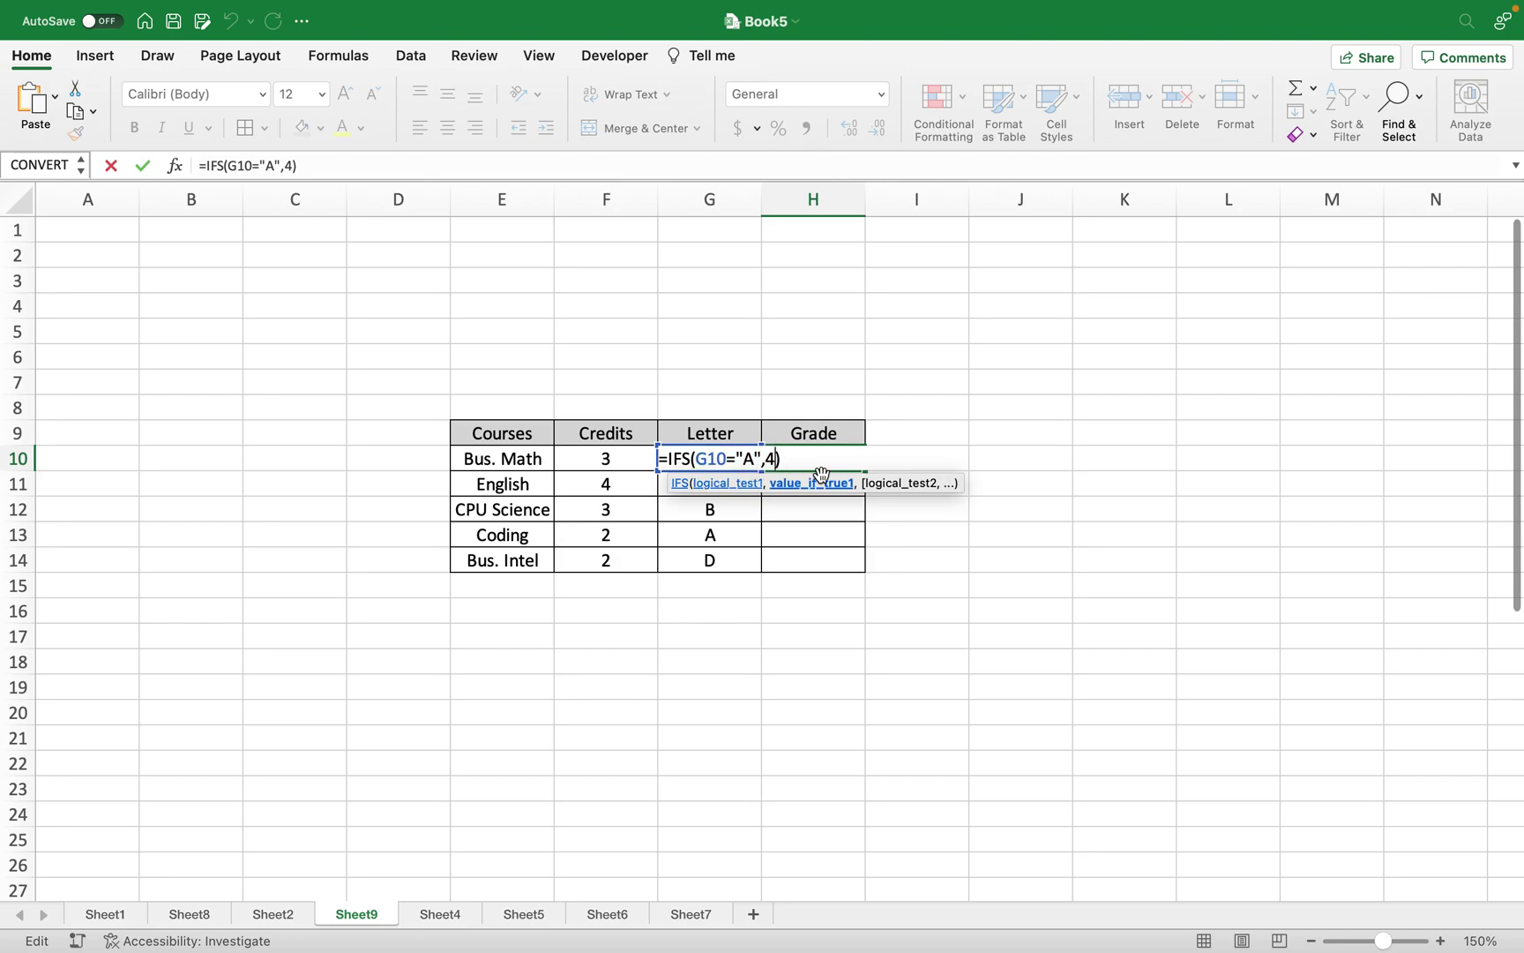
{"action": "type", "text": ","}
{"action": "type", "text": "G10=\"A\",4"}
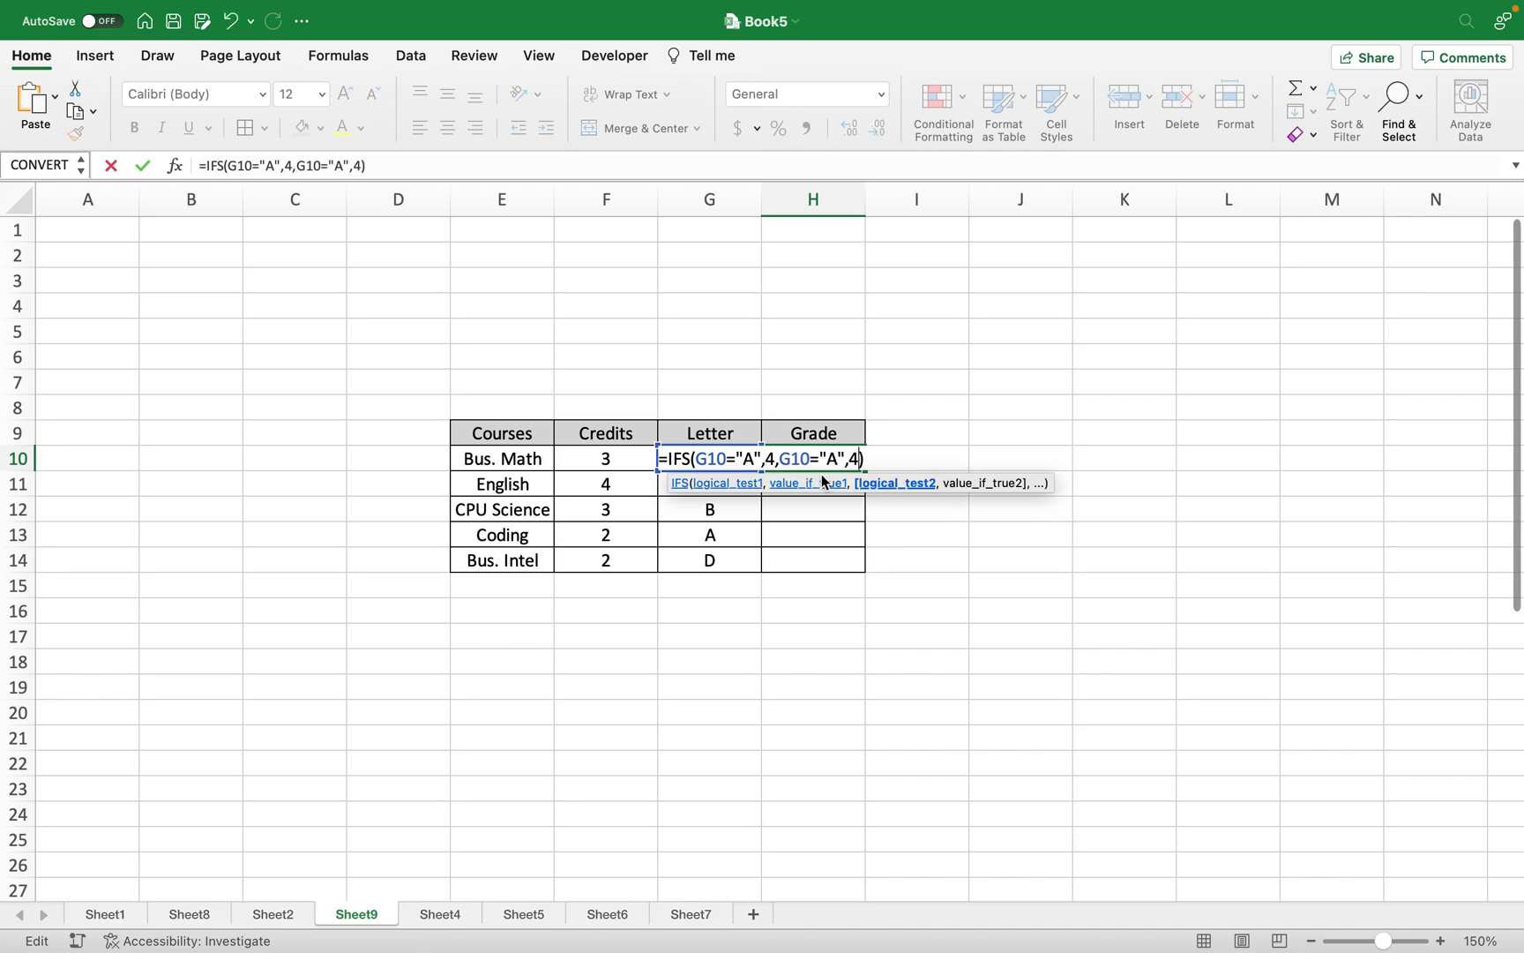
{"action": "type", "text": ","}
{"action": "type", "text": "G10=\"A\",4"}
{"action": "type", "text": ","}
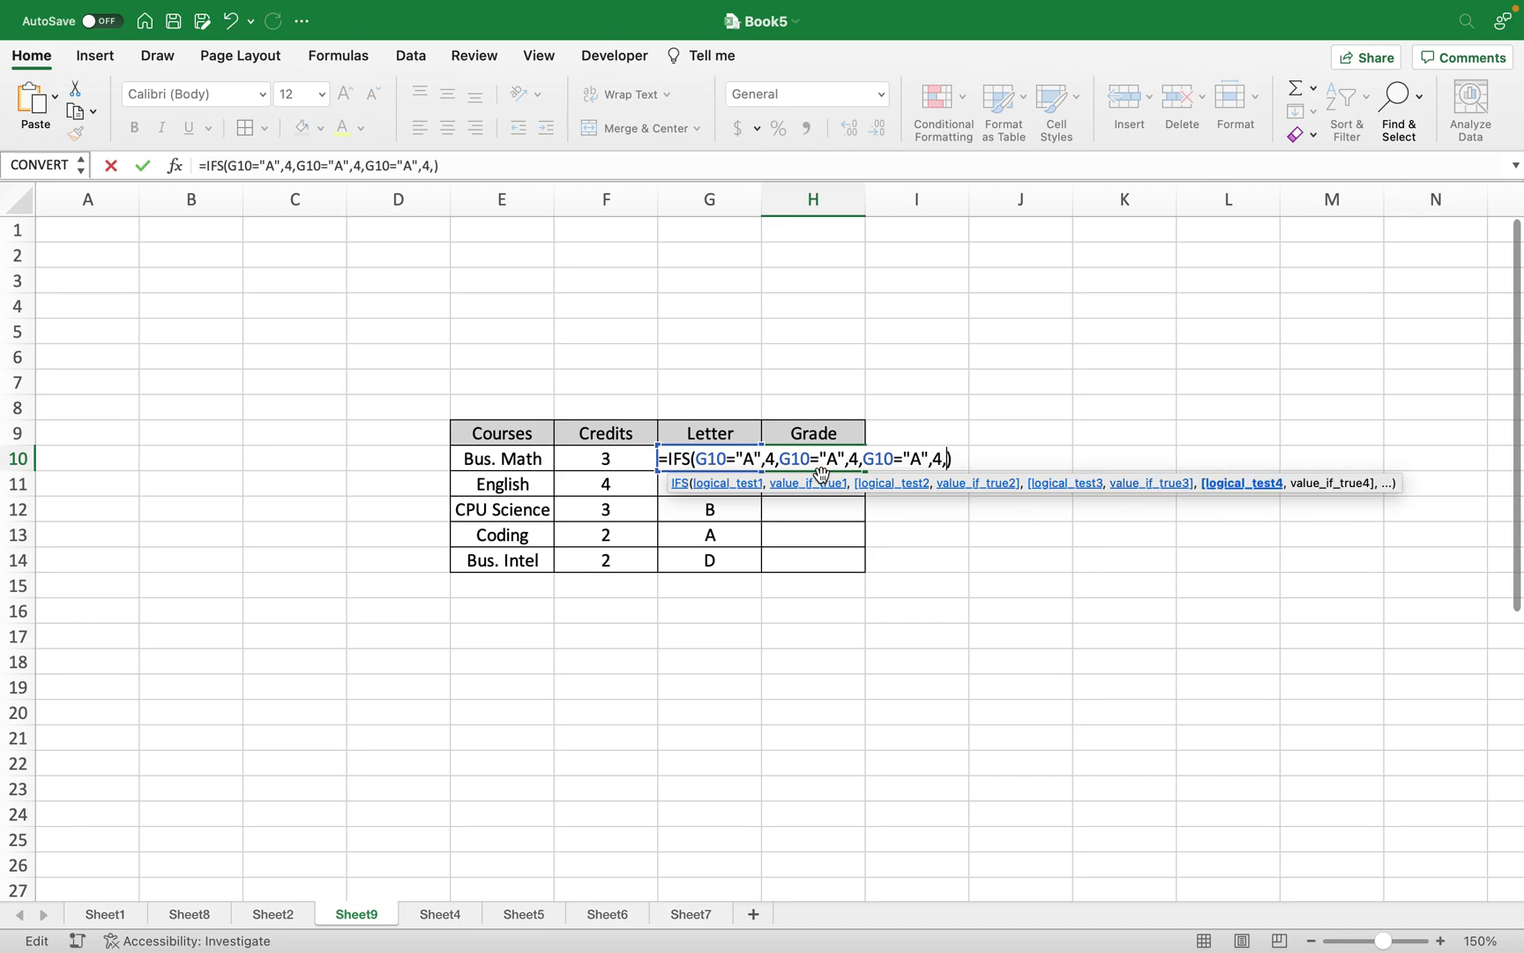
{"action": "type", "text": "G10=\"A\",4"}
{"action": "type", "text": ","}
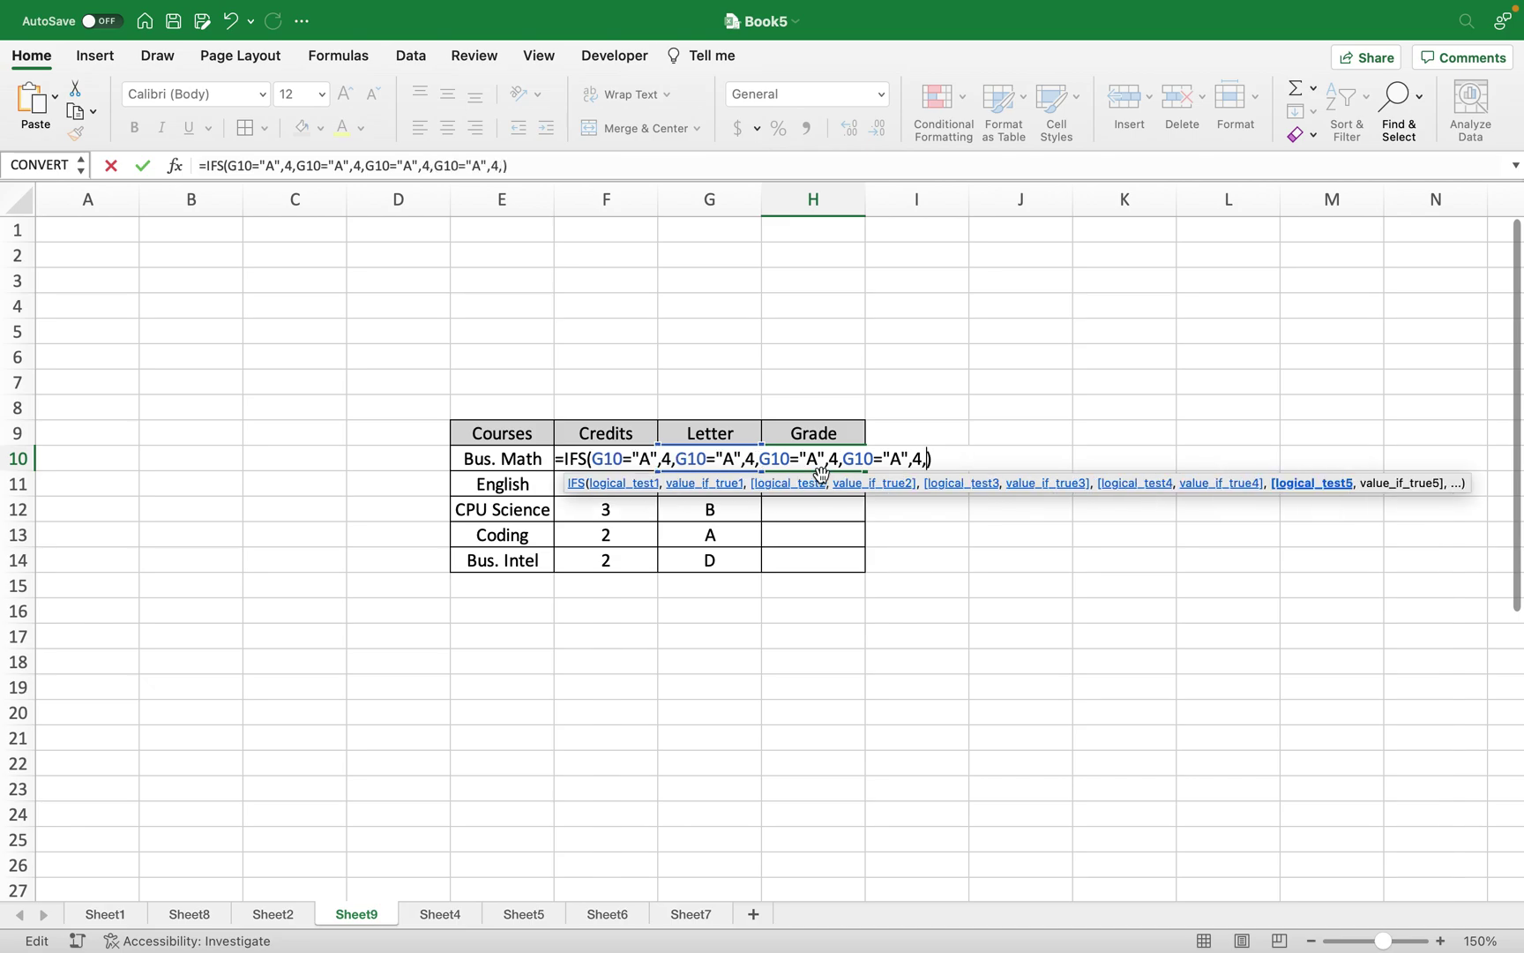
{"action": "type", "text": "G10=\"A\",4"}
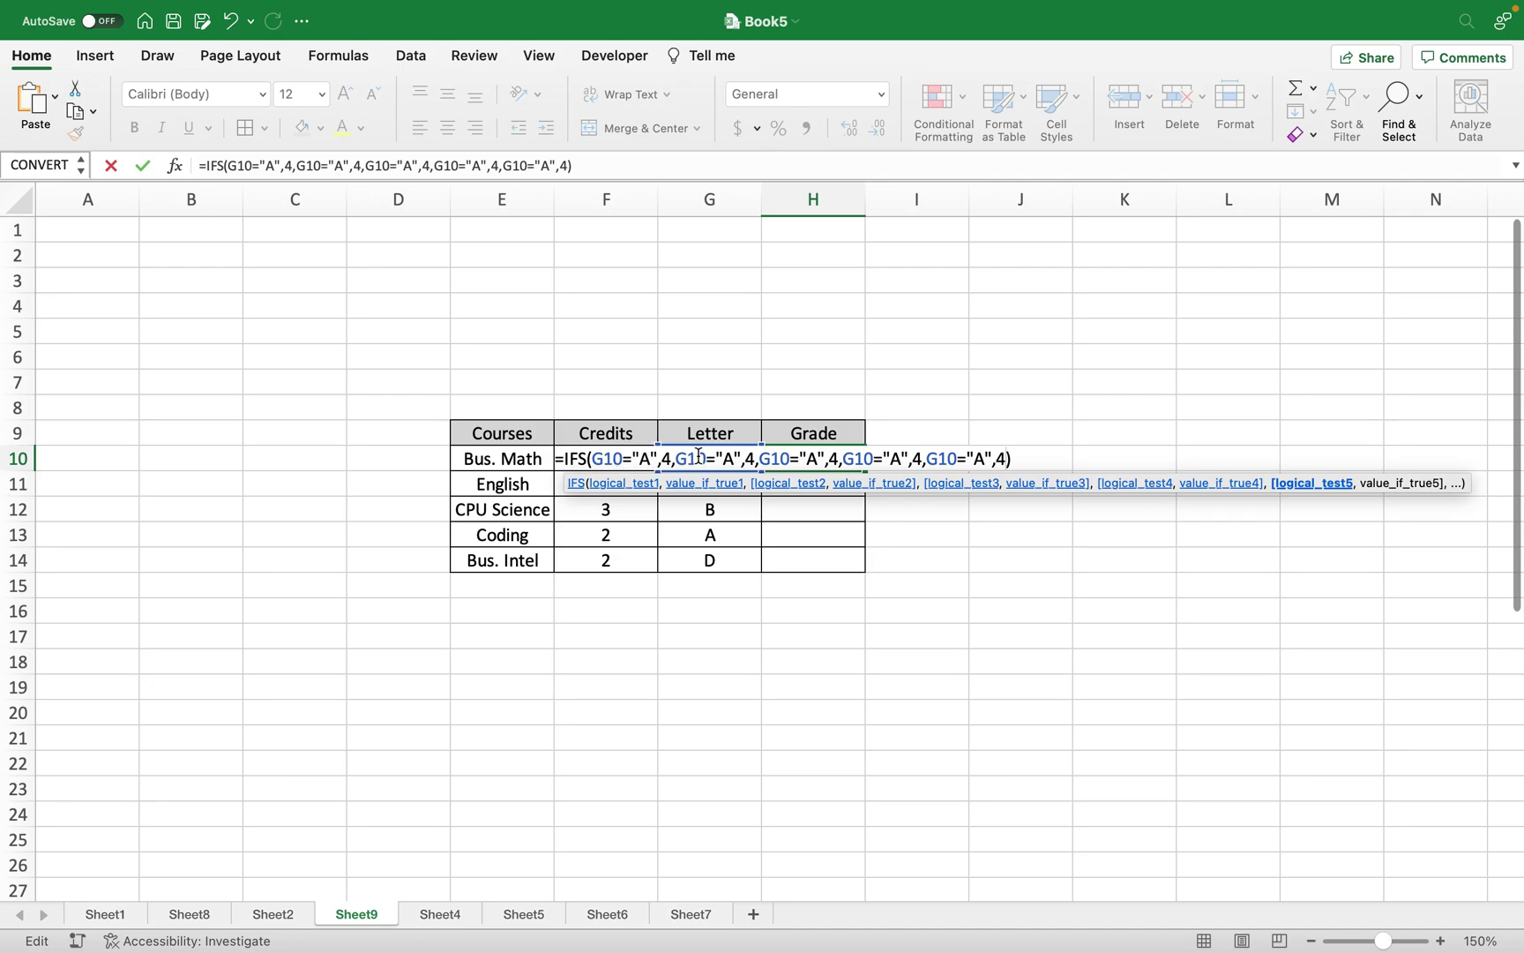
Step: Change the second condition pair of the H10 formula to G10="B",3
{"action": "left_click", "coordinate": [731, 459]}
{"action": "key", "text": "BackSpace"}
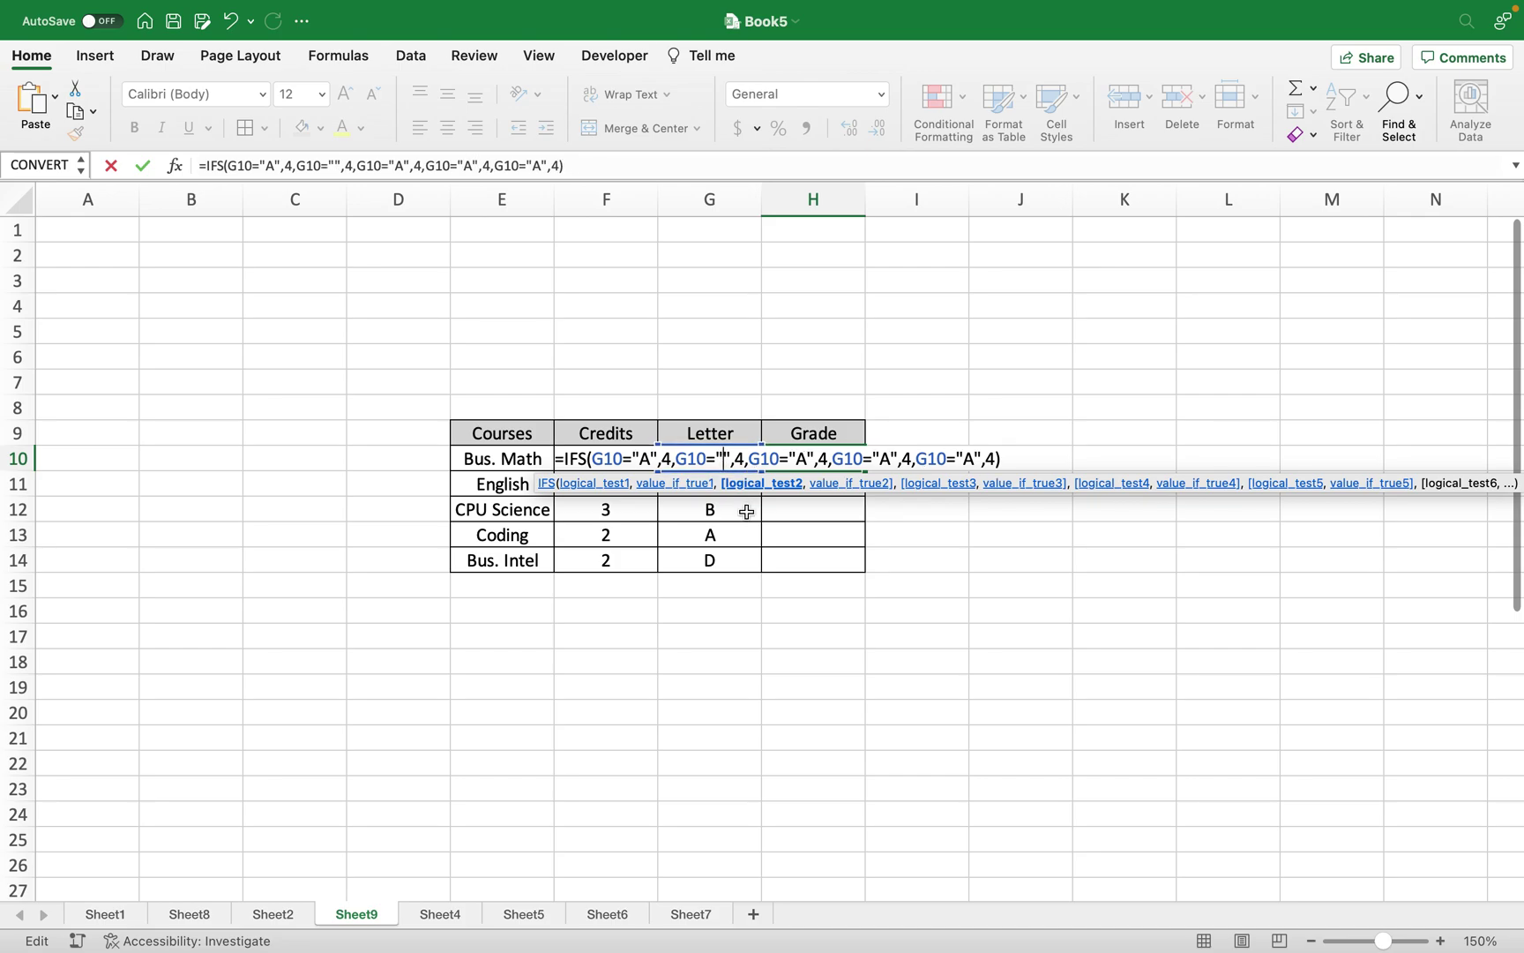
{"action": "type", "text": "B"}
{"action": "key", "text": "Right"}
{"action": "key", "text": "Right"}
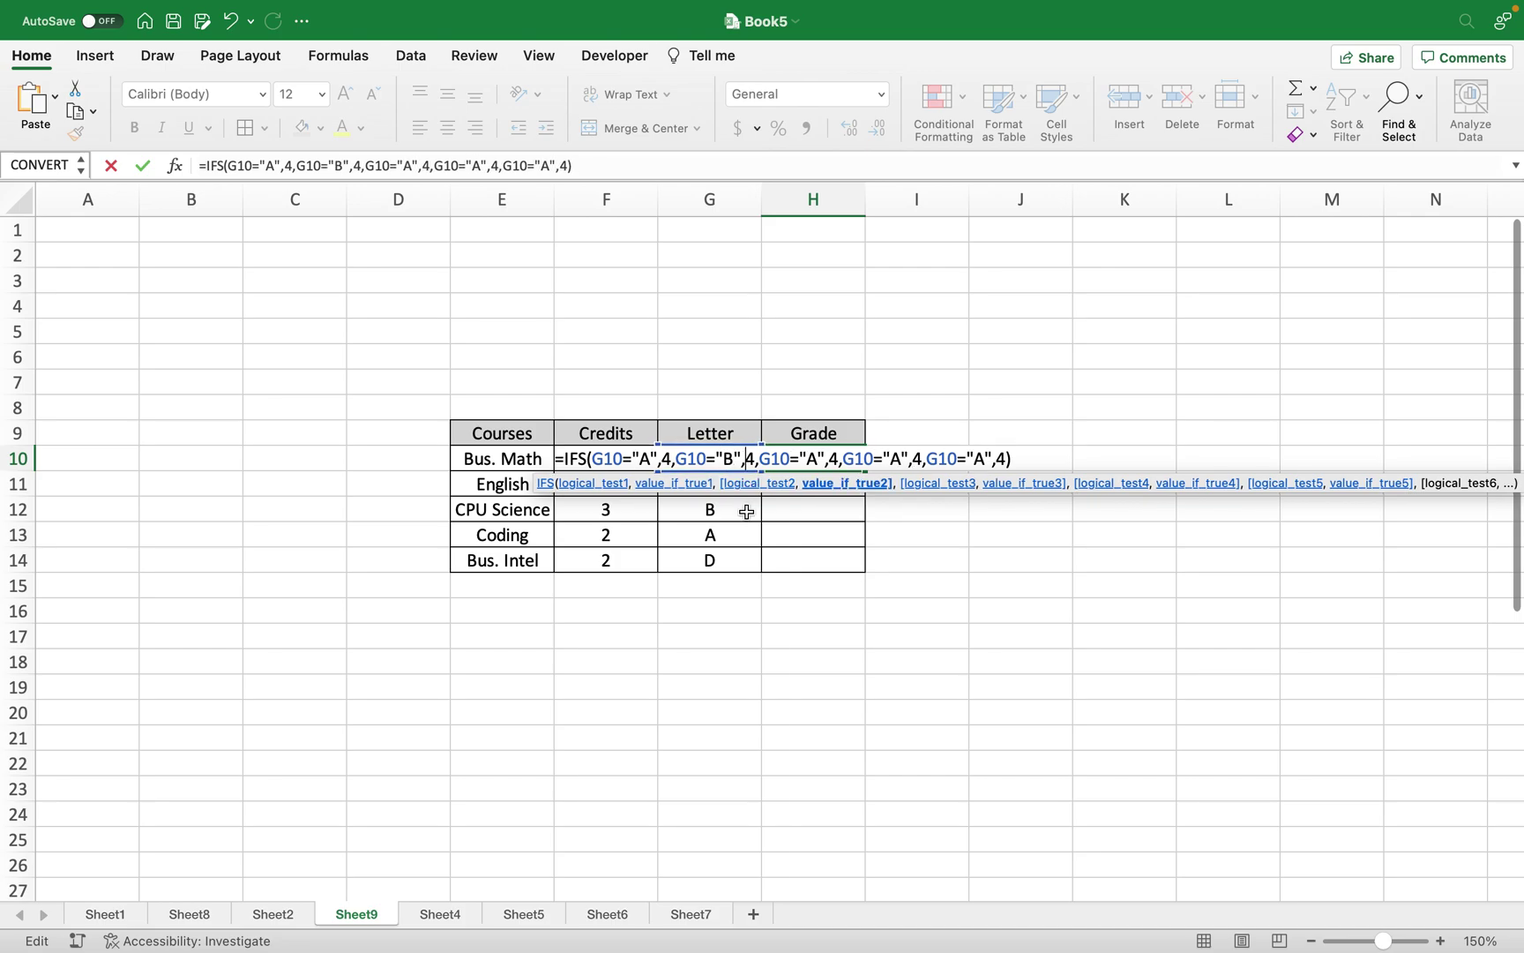
{"action": "key", "text": "Right"}
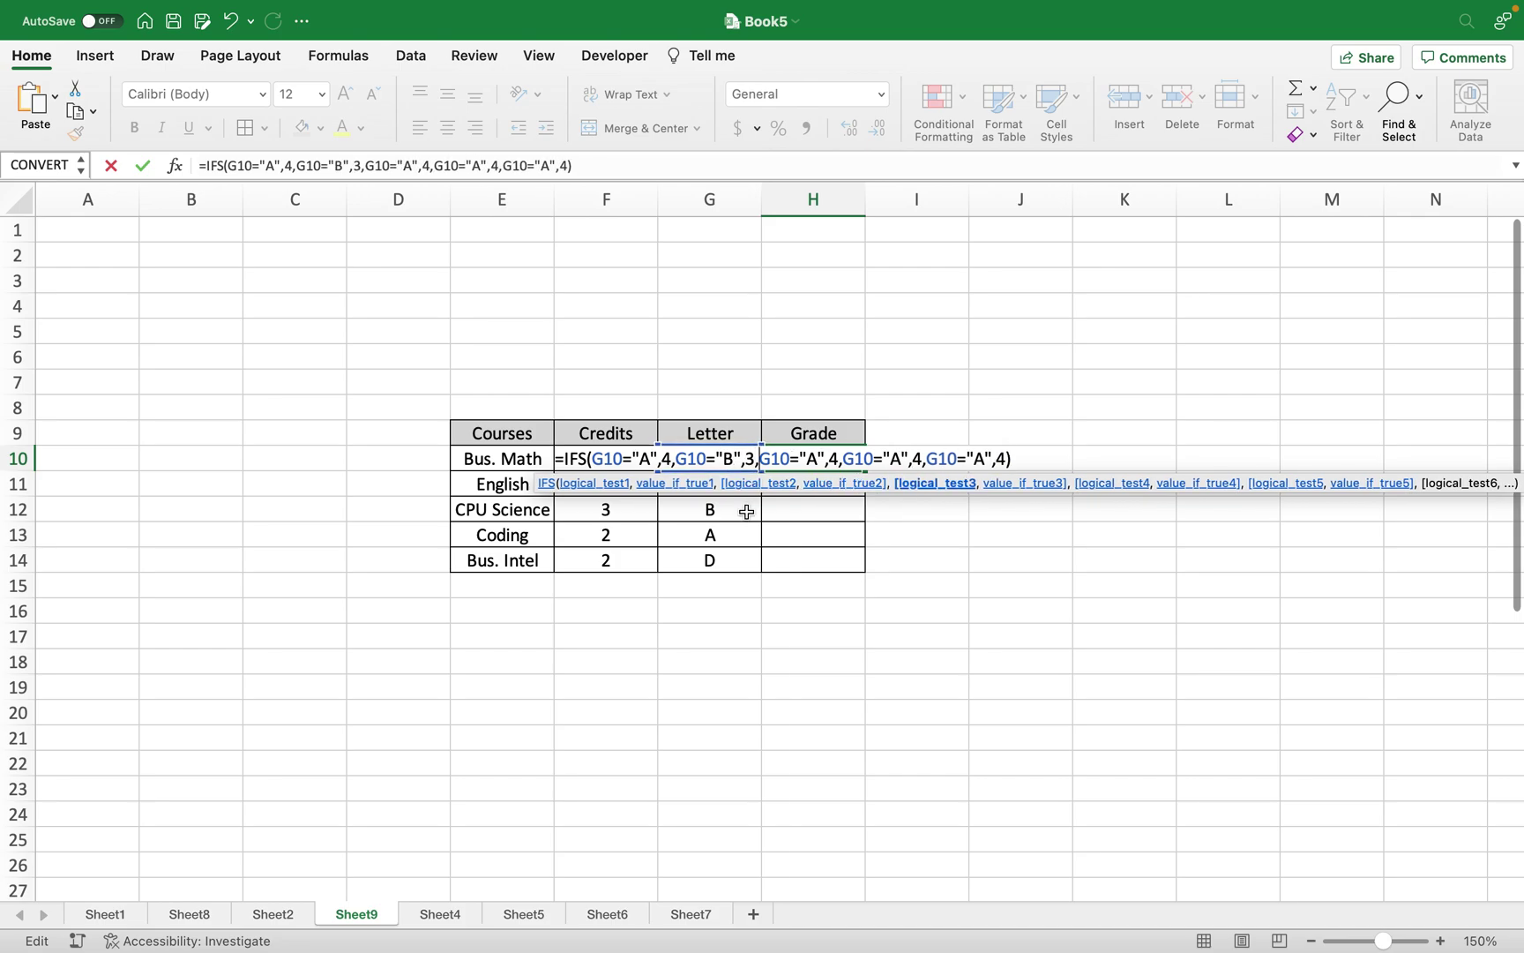
Step: Change the third condition pair of the H10 formula to G10="C",2
{"action": "key", "text": "BackSpace"}
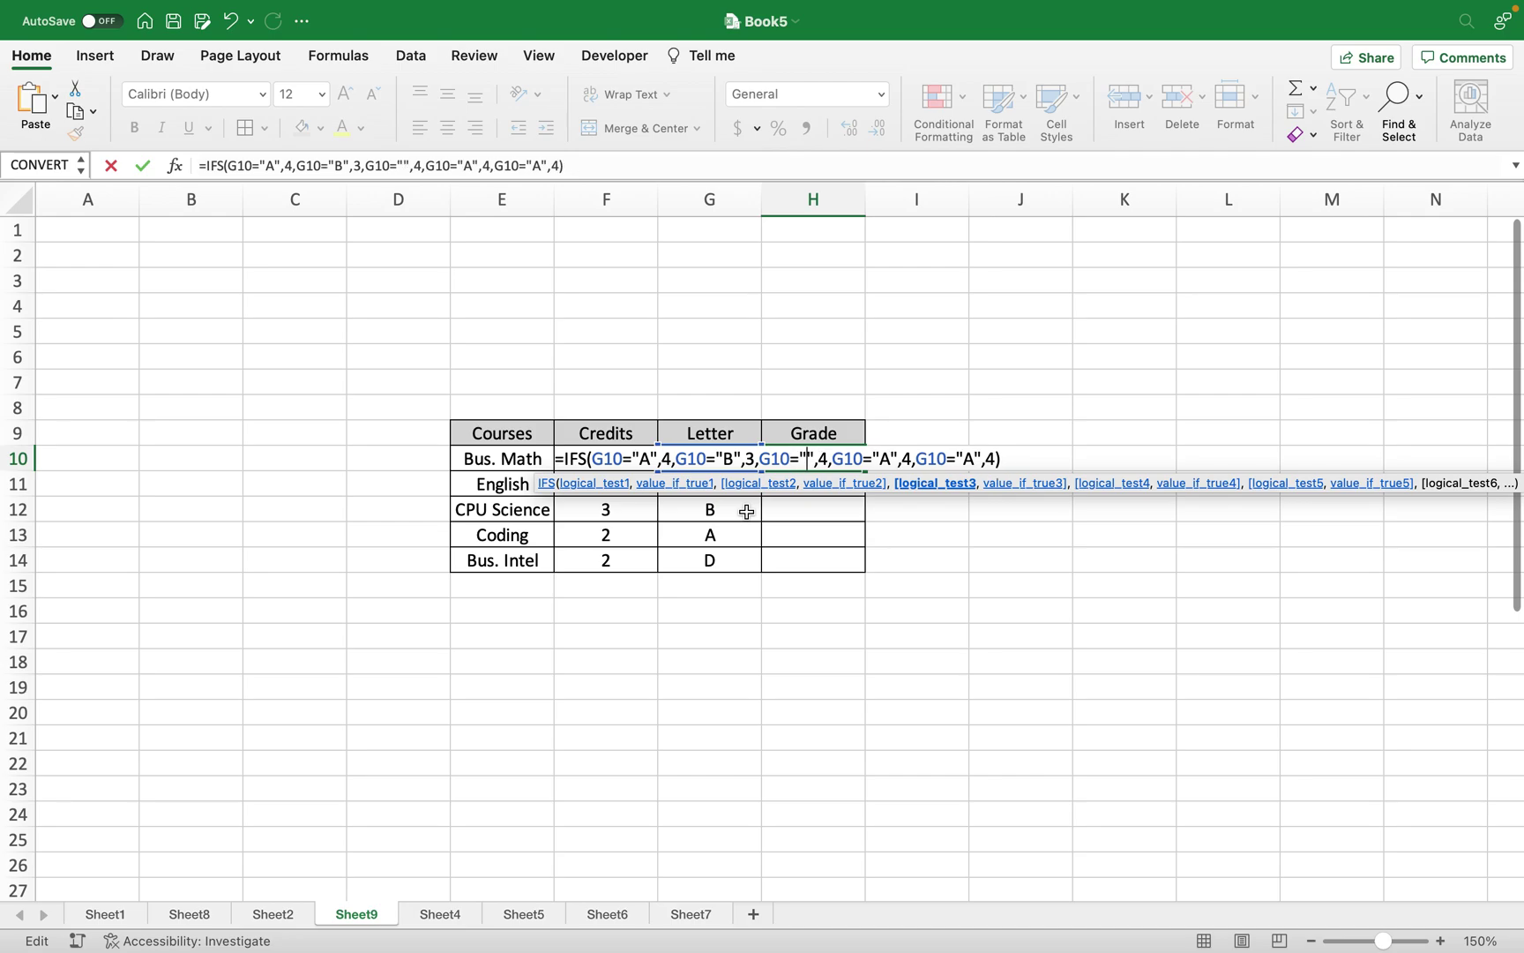
{"action": "type", "text": "C"}
{"action": "key", "text": "Right"}
{"action": "key", "text": "Right"}
{"action": "key", "text": "BackSpace"}
{"action": "type", "text": "2"}
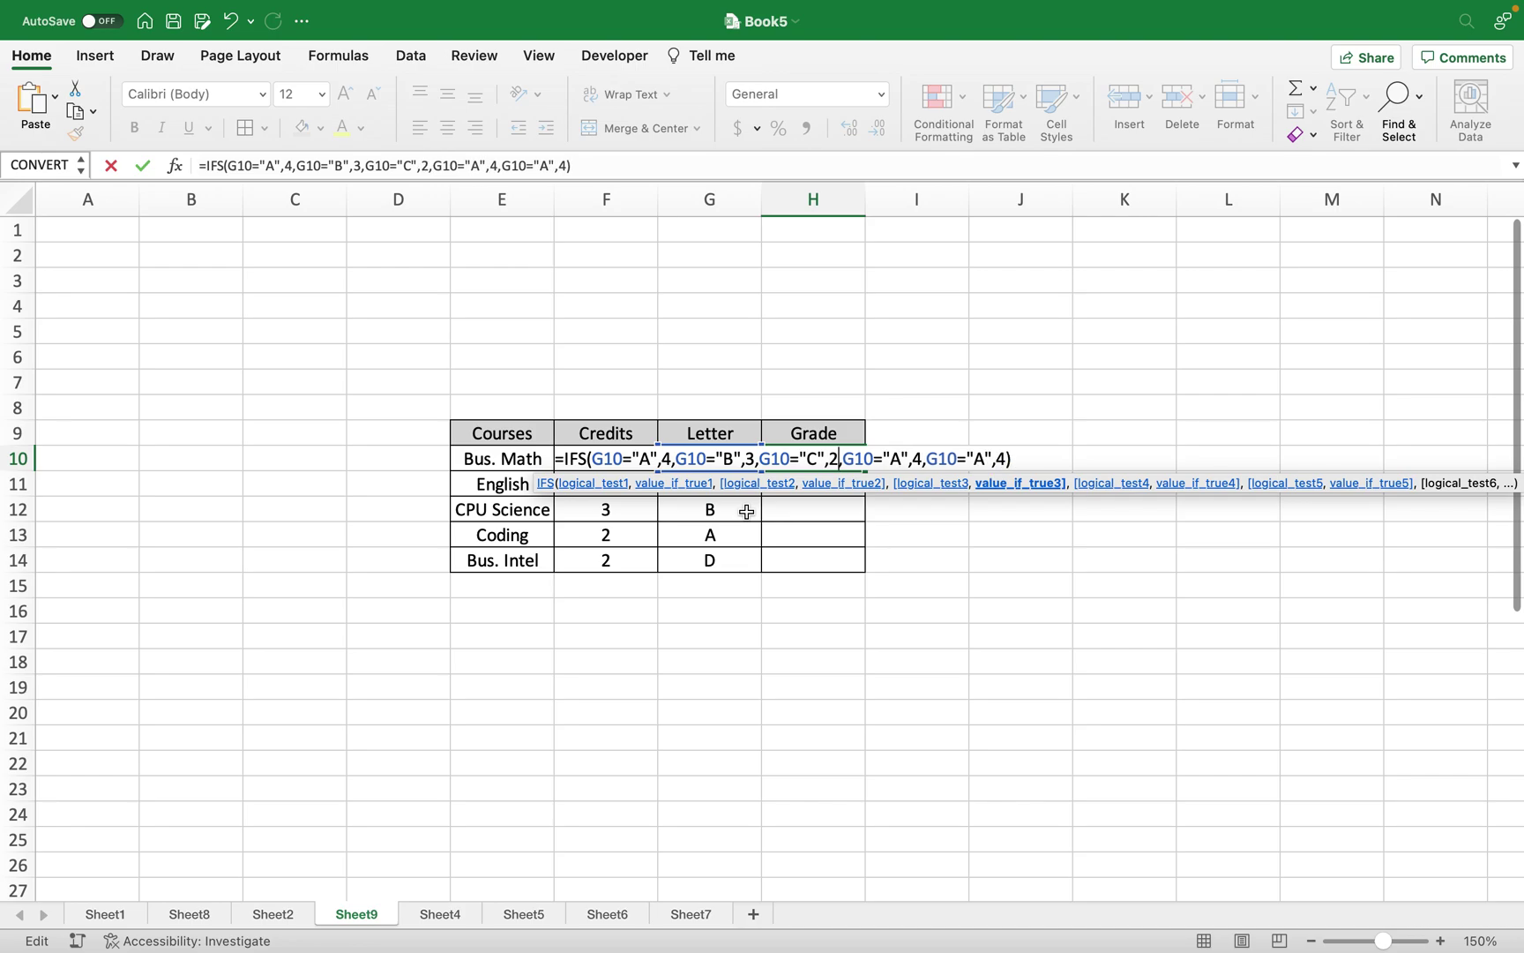
Step: Change the fourth condition pair of the H10 formula to G10="D",1
{"action": "key", "text": "Right"}
{"action": "key", "text": "Right"}
{"action": "key", "text": "Right"}
{"action": "key", "text": "BackSpace"}
{"action": "type", "text": "D"}
{"action": "key", "text": "Right"}
{"action": "key", "text": "Right"}
{"action": "key", "text": "Right"}
{"action": "key", "text": "BackSpace"}
{"action": "type", "text": "1"}
Step: Change the last condition pair of the H10 formula to G10="F",0 and commit the formula
{"action": "key", "text": "Right"}
{"action": "key", "text": "Right"}
{"action": "key", "text": "BackSpace"}
{"action": "type", "text": "F"}
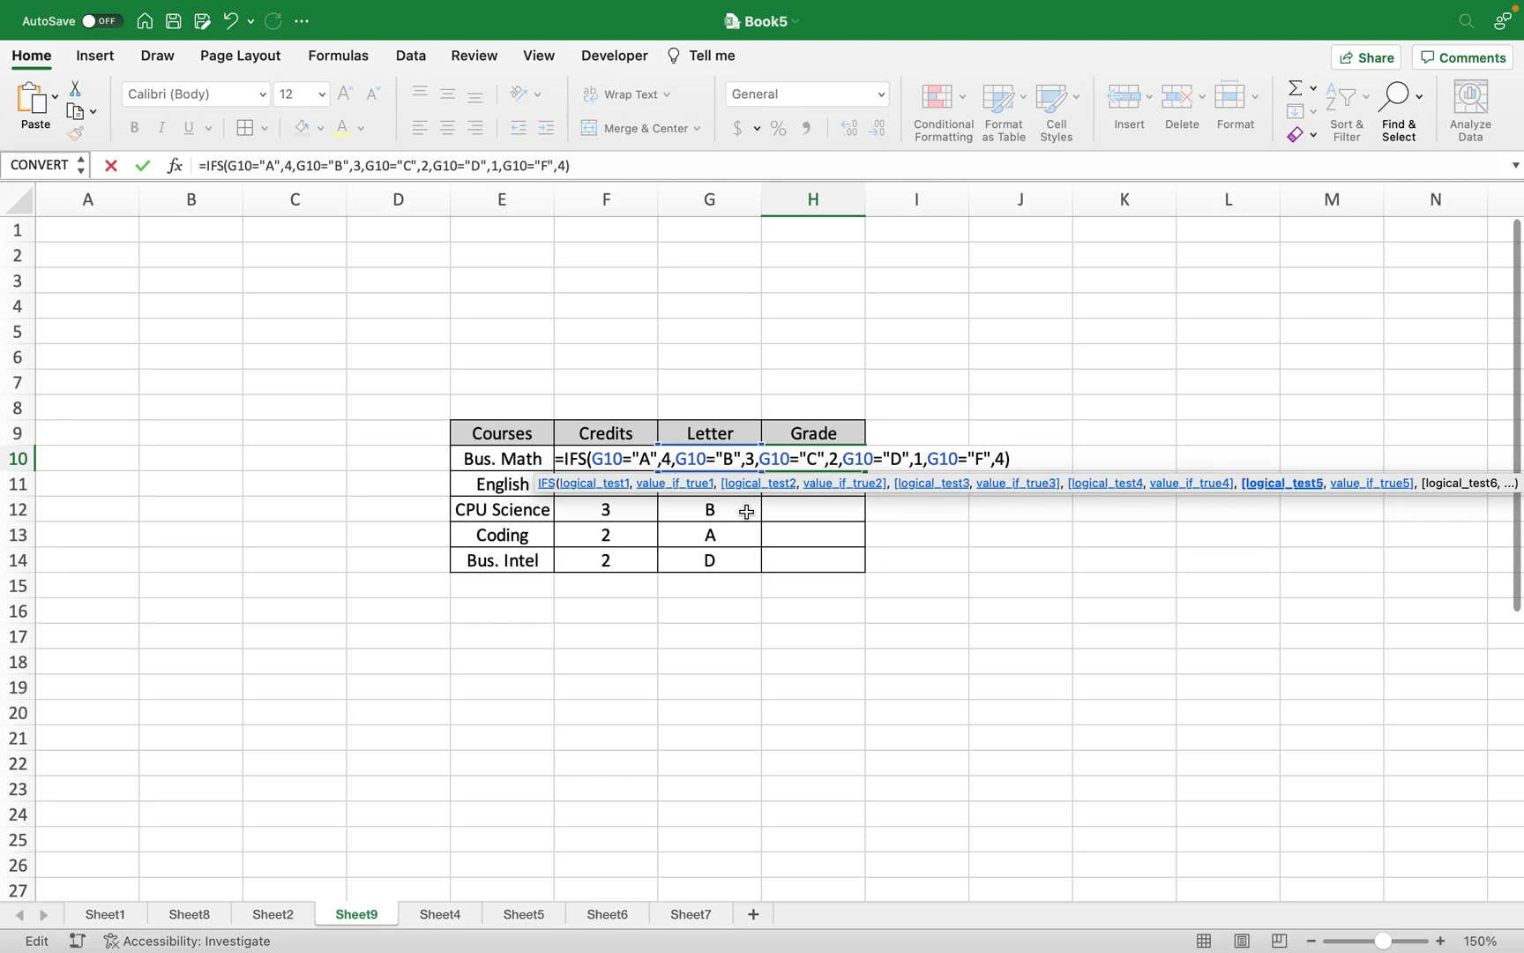
{"action": "key", "text": "Right"}
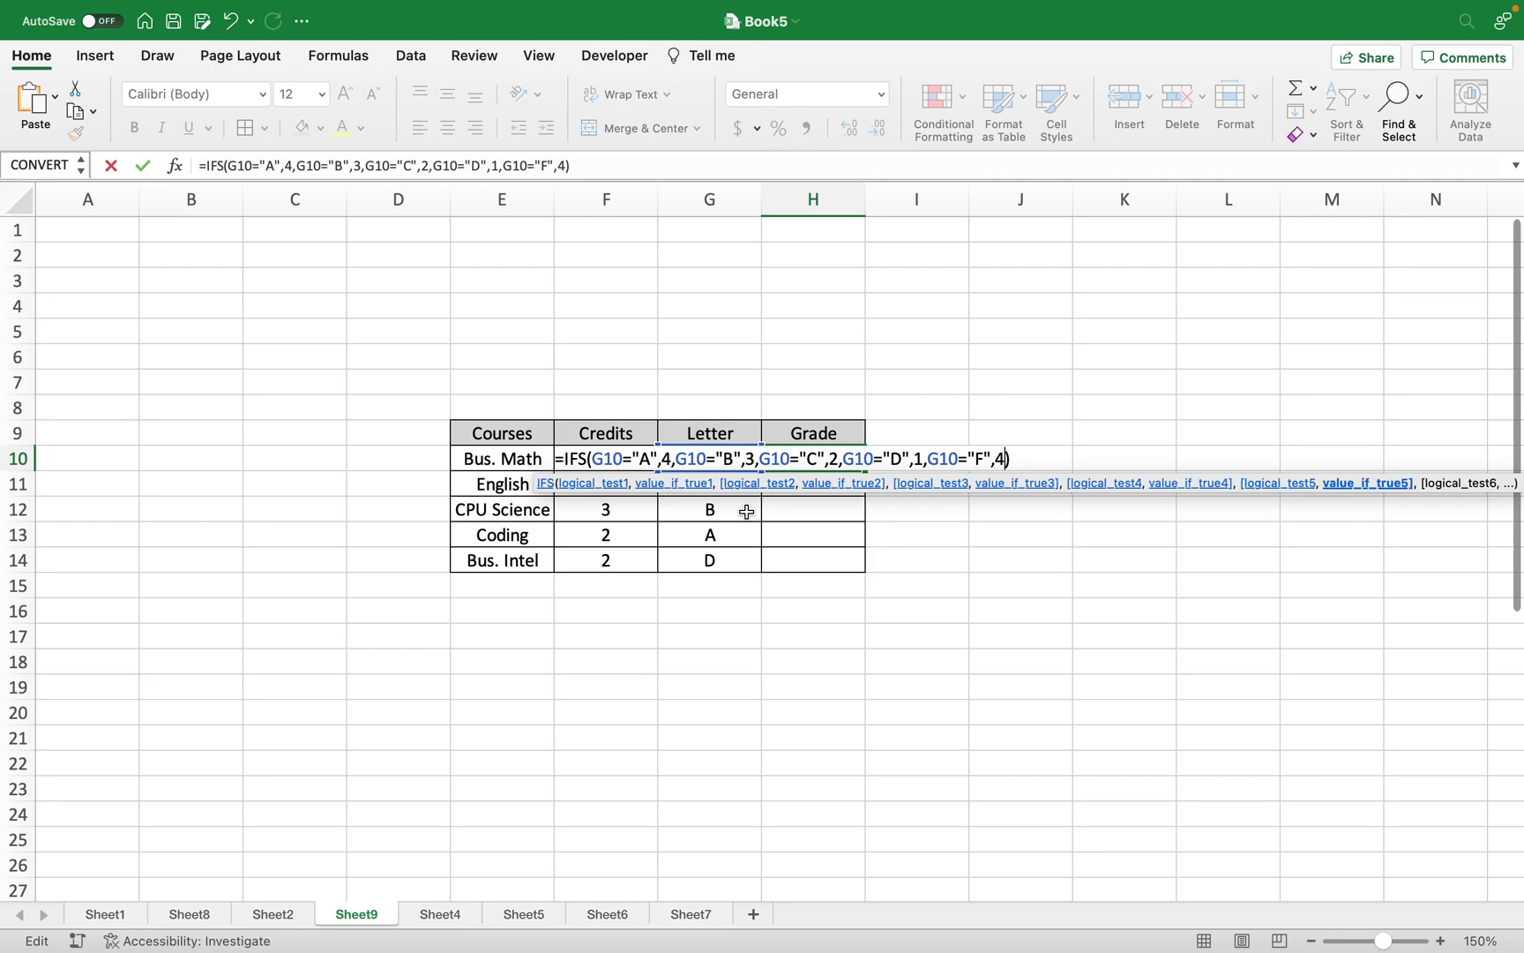
{"action": "key", "text": "BackSpace"}
{"action": "type", "text": "0"}
{"action": "key", "text": "Return"}
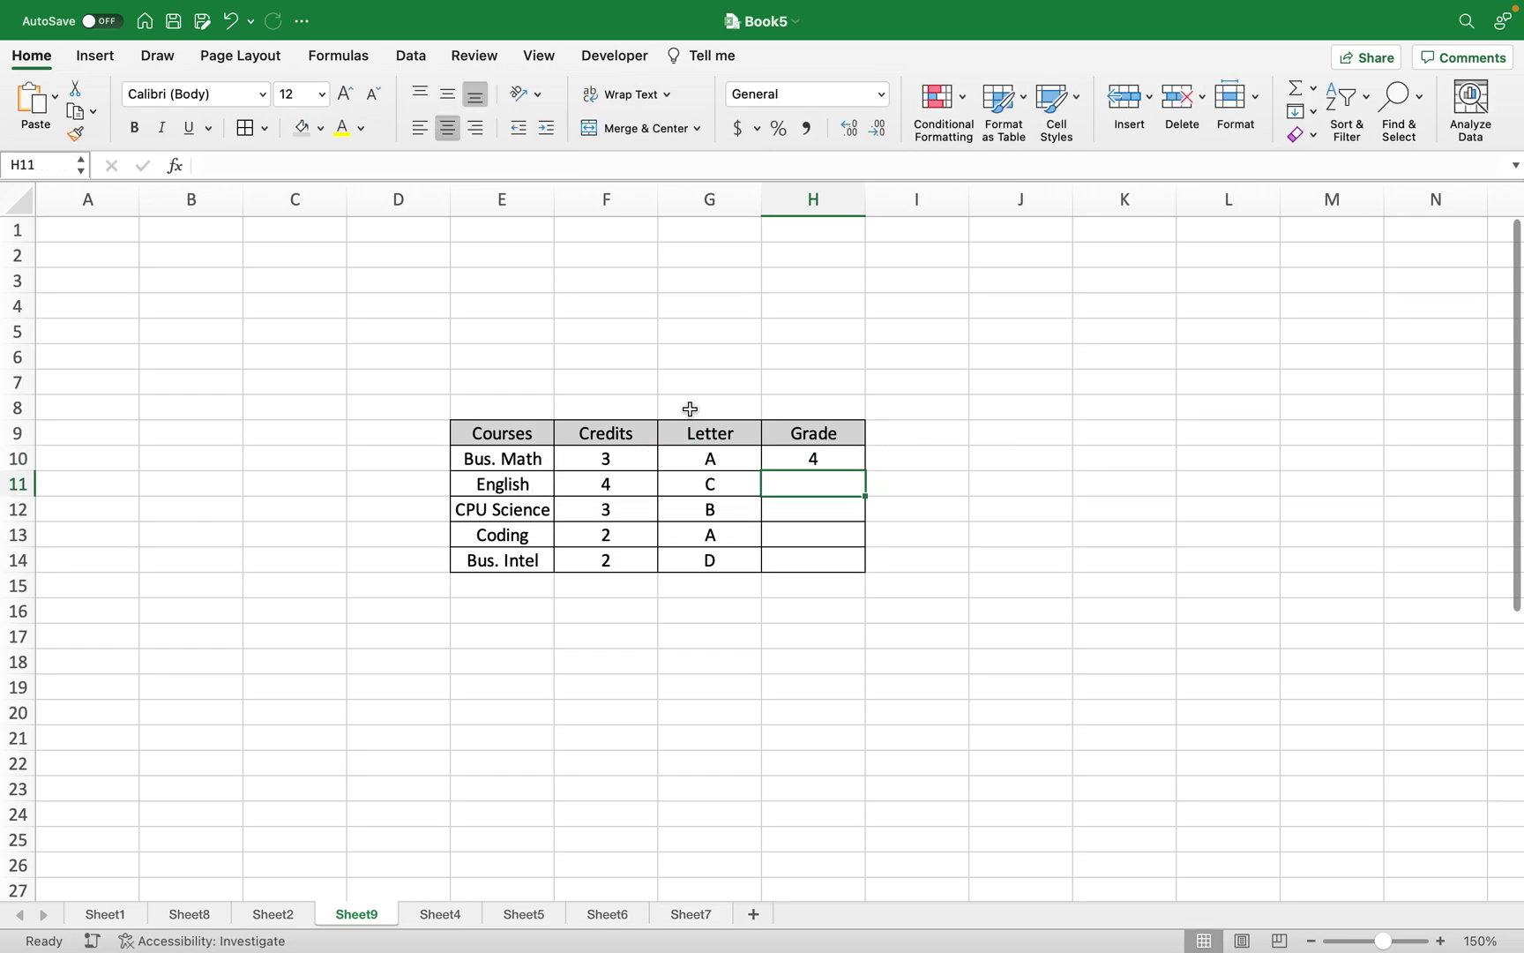
Step: Test the Bus. Math grade formula by switching its letter to B, to D and back to A
{"action": "left_click", "coordinate": [713, 456]}
{"action": "left_click", "coordinate": [770, 460]}
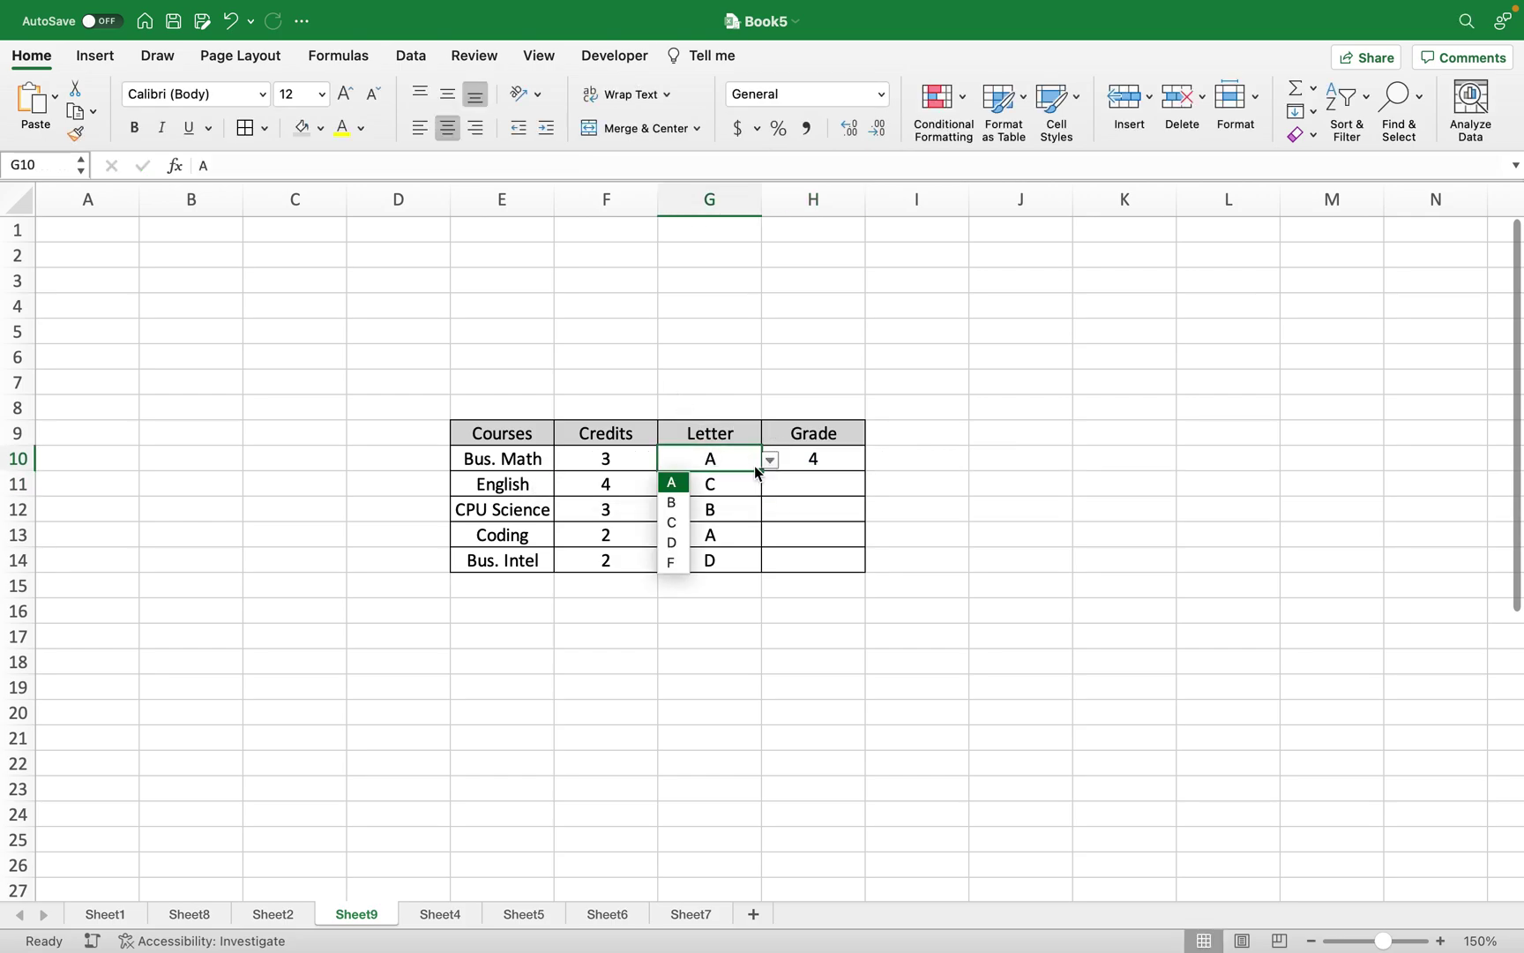
{"action": "left_click", "coordinate": [684, 511]}
{"action": "left_click", "coordinate": [770, 460]}
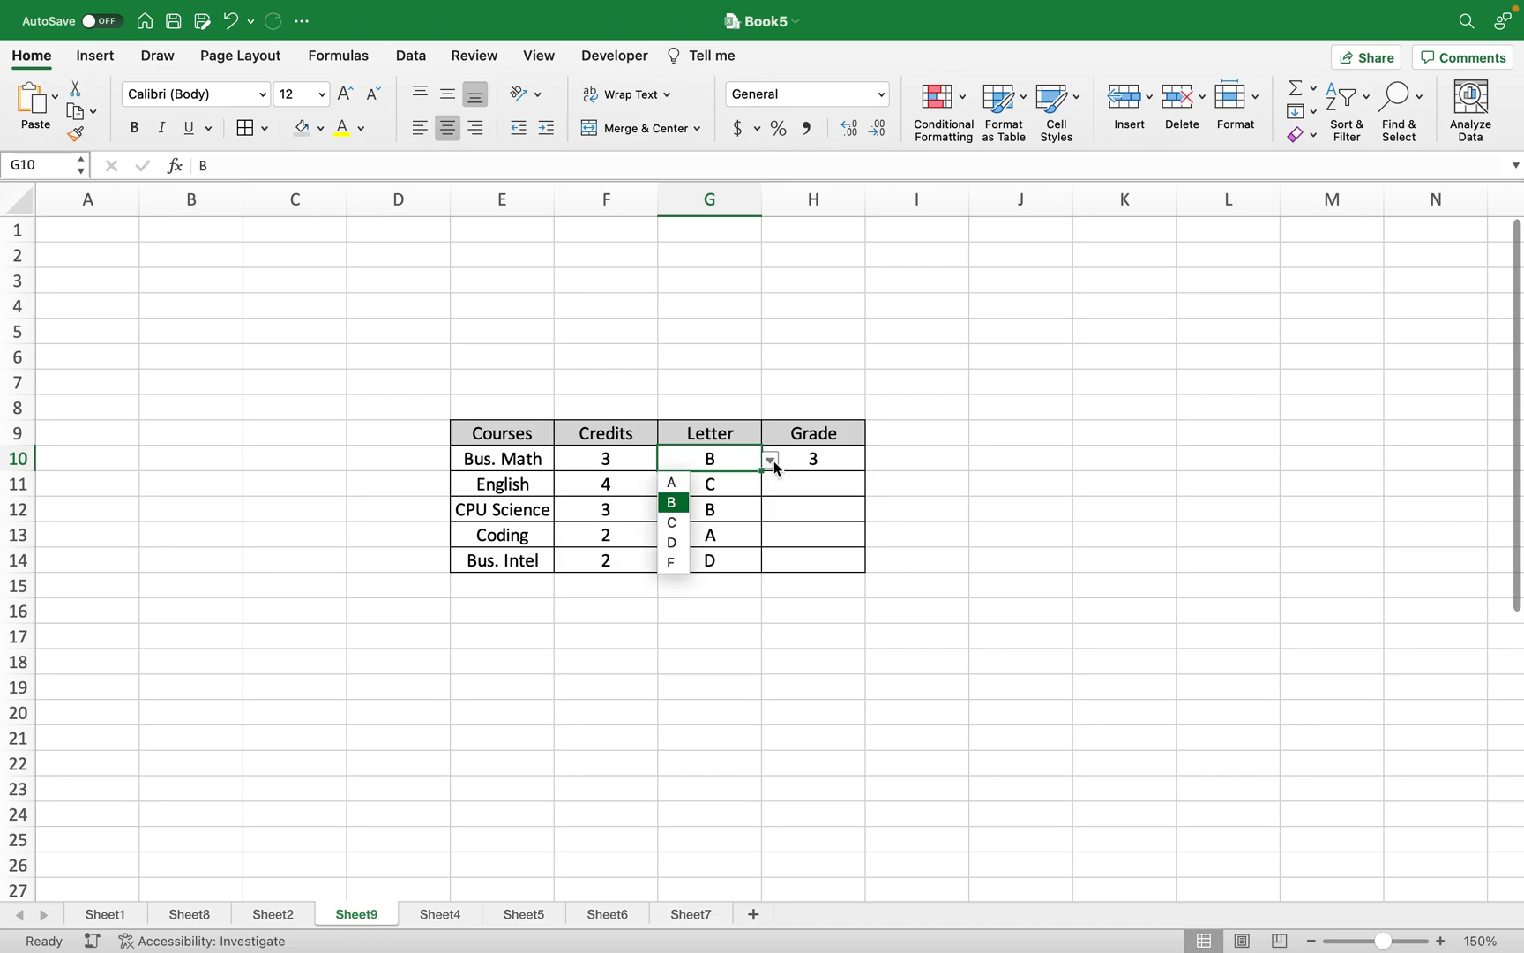
{"action": "left_click", "coordinate": [674, 544]}
{"action": "left_click", "coordinate": [770, 459]}
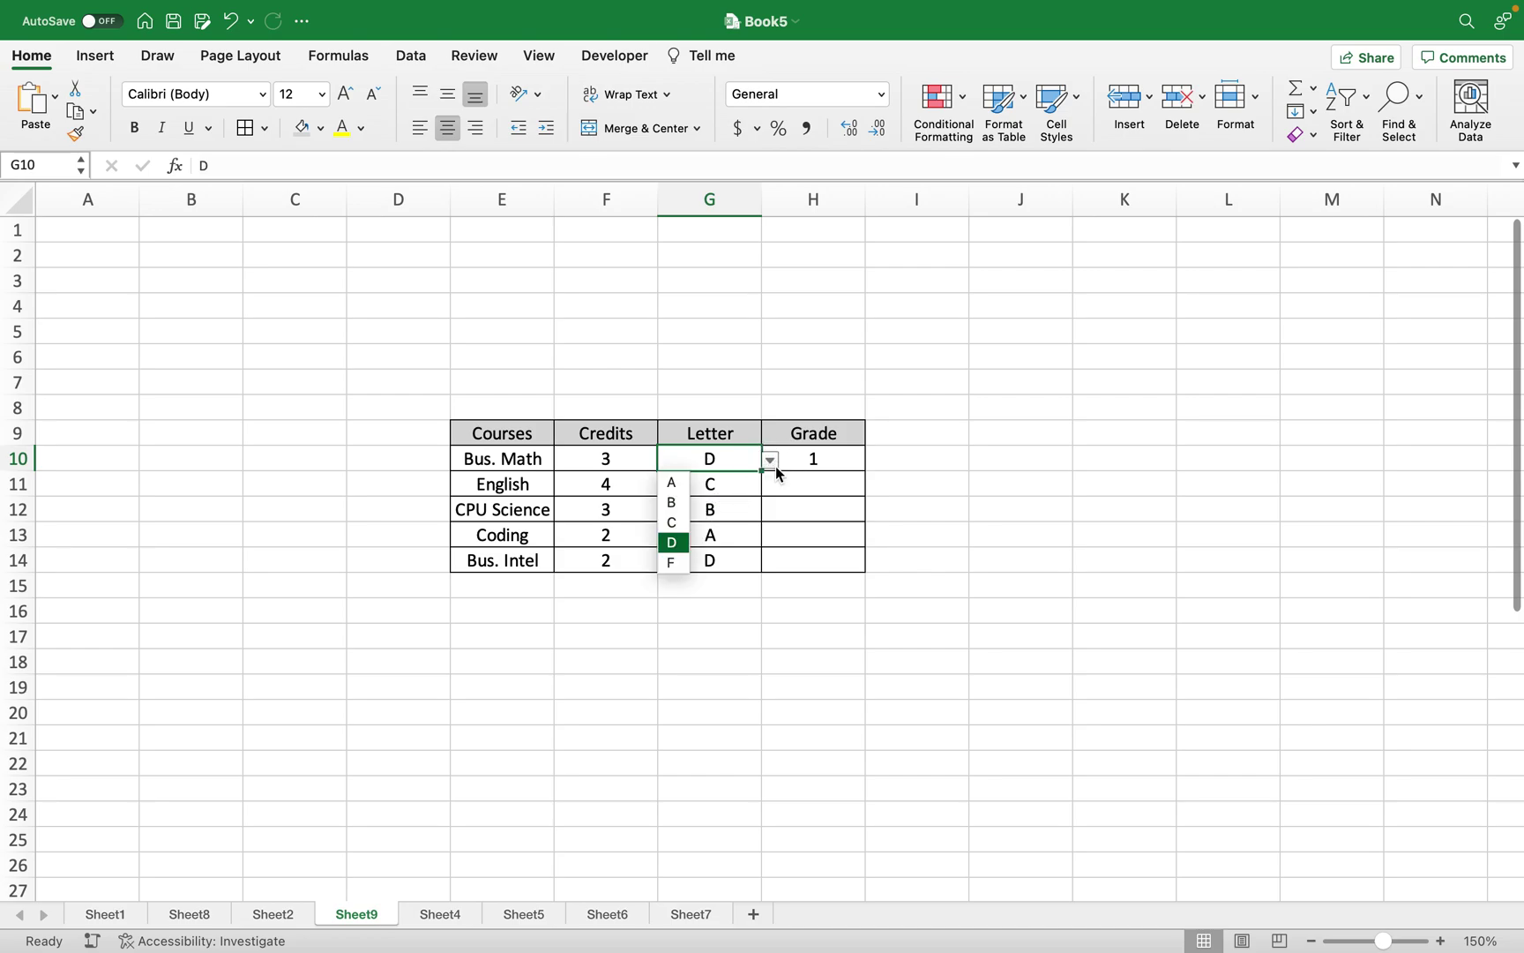
{"action": "left_click", "coordinate": [673, 483]}
{"action": "left_click", "coordinate": [723, 483]}
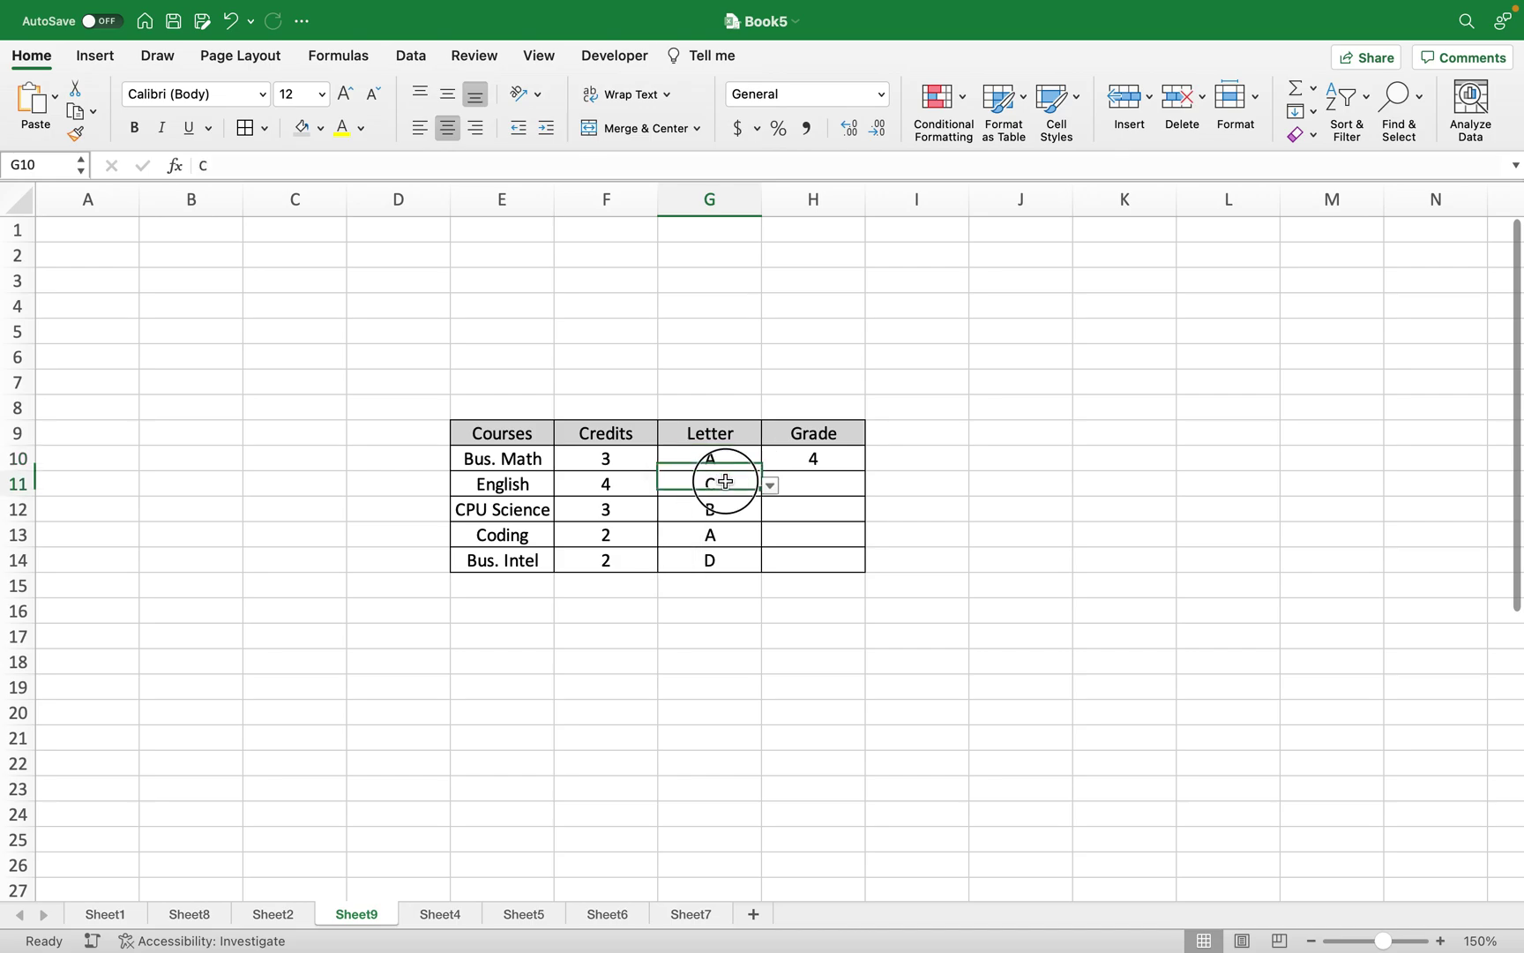
{"action": "key", "text": "Down"}
{"action": "key", "text": "Left"}
{"action": "key", "text": "shift+Up"}
{"action": "left_click", "coordinate": [737, 510]}
{"action": "key", "text": "Up"}
{"action": "key", "text": "Up"}
Step: Fill the IFS formula from H10 down through H14 and check the copied formula in H11
{"action": "left_click", "coordinate": [813, 457]}
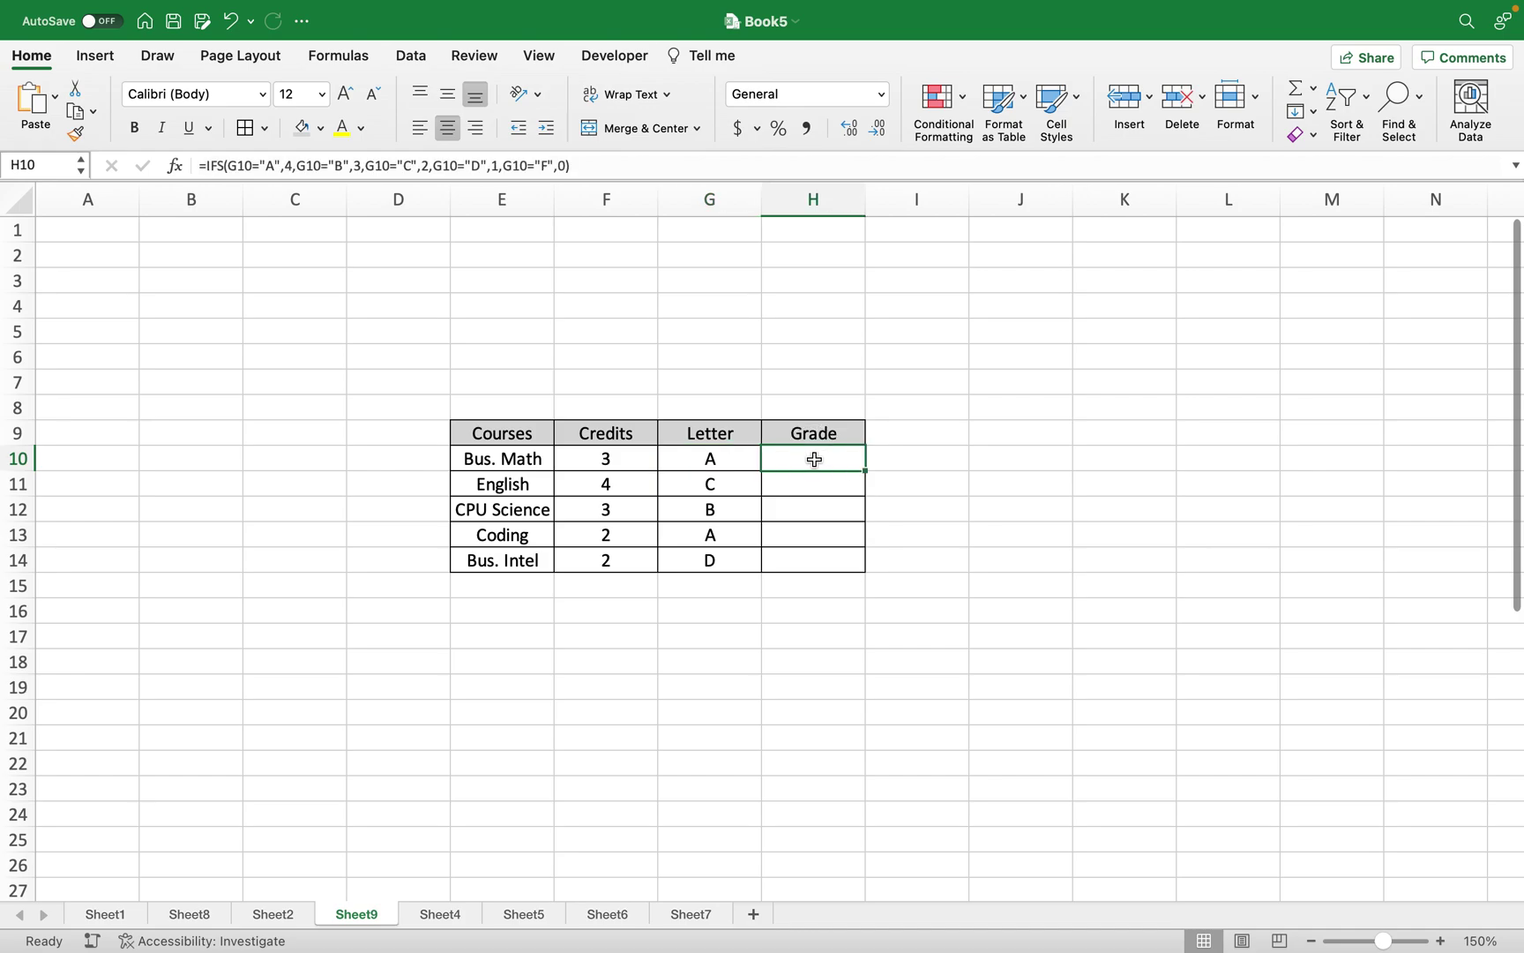
{"action": "left_click_drag", "start_coordinate": [866, 468], "coordinate": [847, 561]}
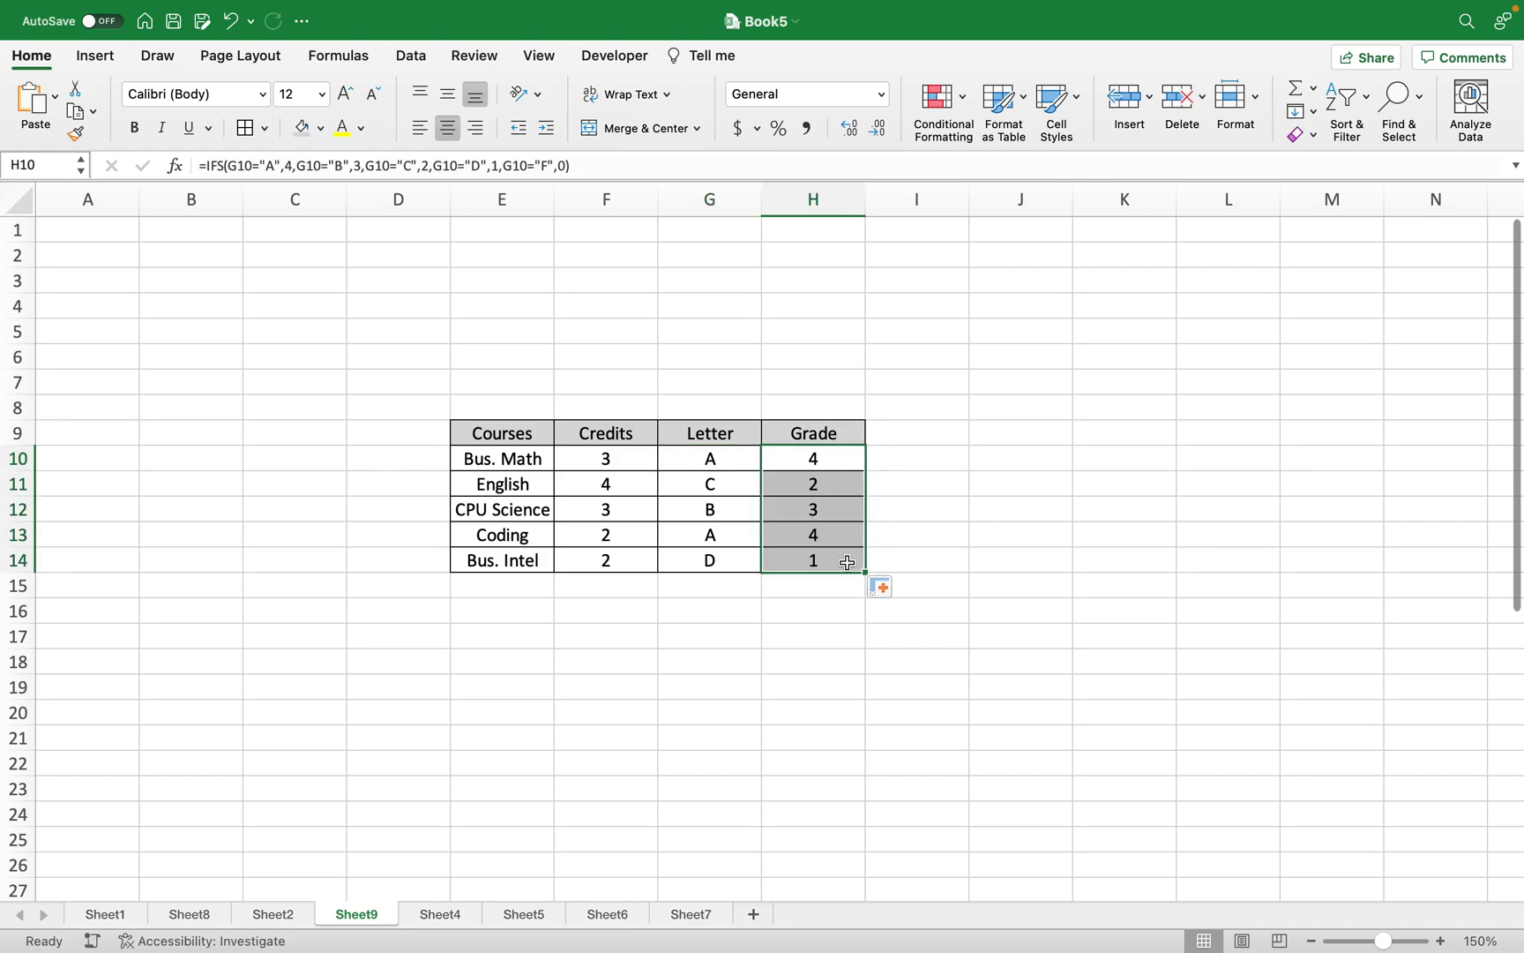
{"action": "left_click", "coordinate": [782, 489]}
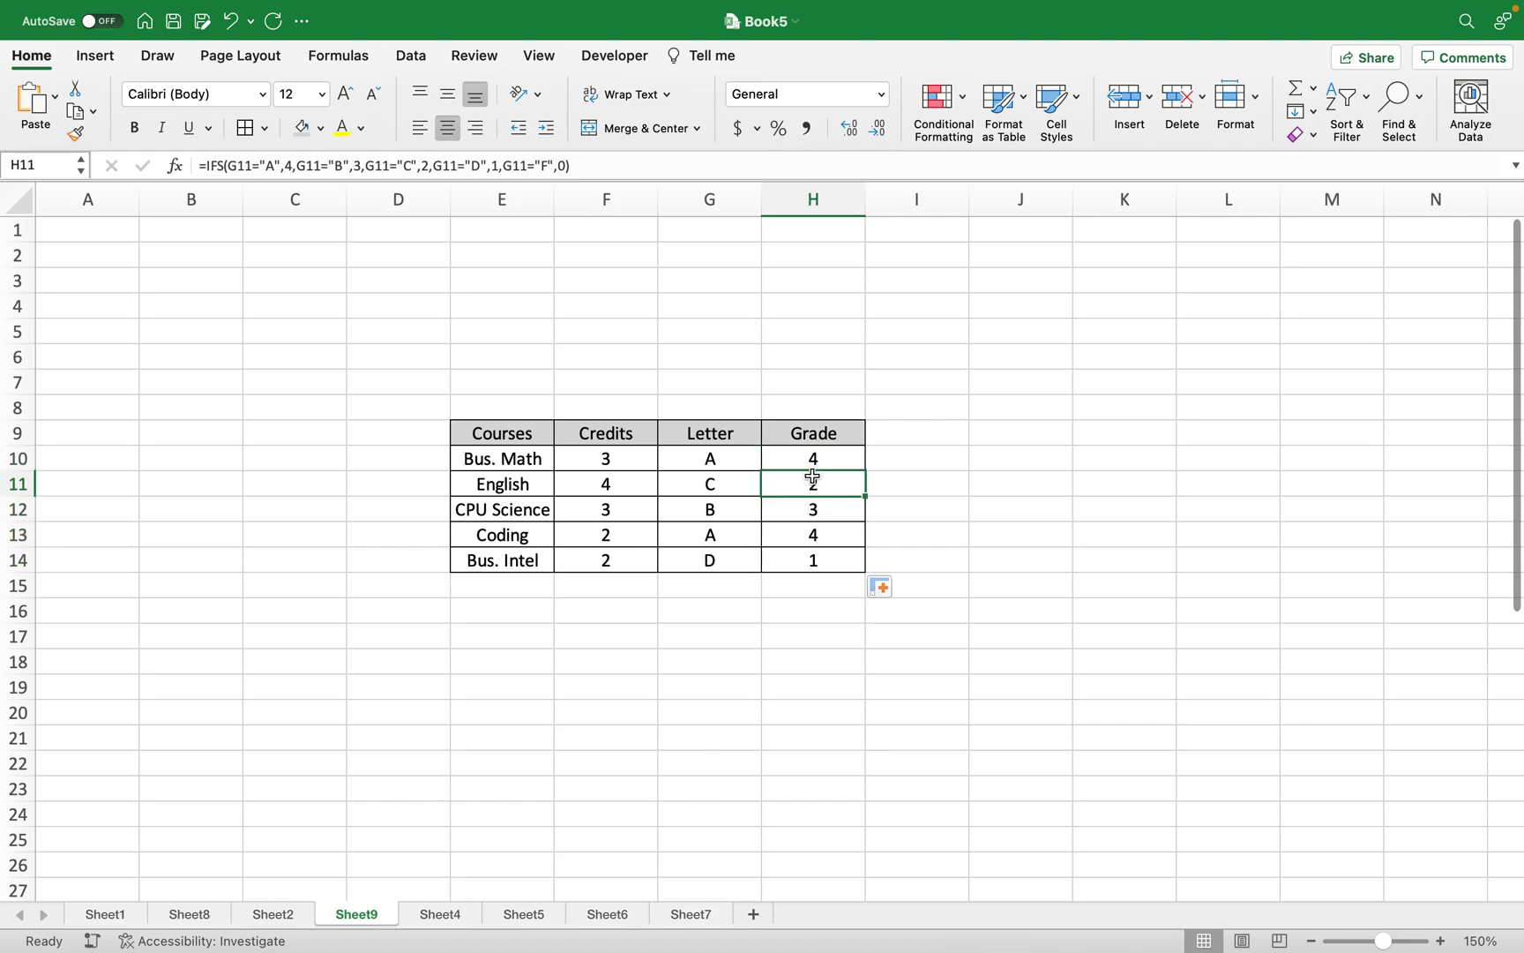
Step: Enter the header "Grade x Credits" in I9 and autofit the width of column I
{"action": "left_click", "coordinate": [883, 432]}
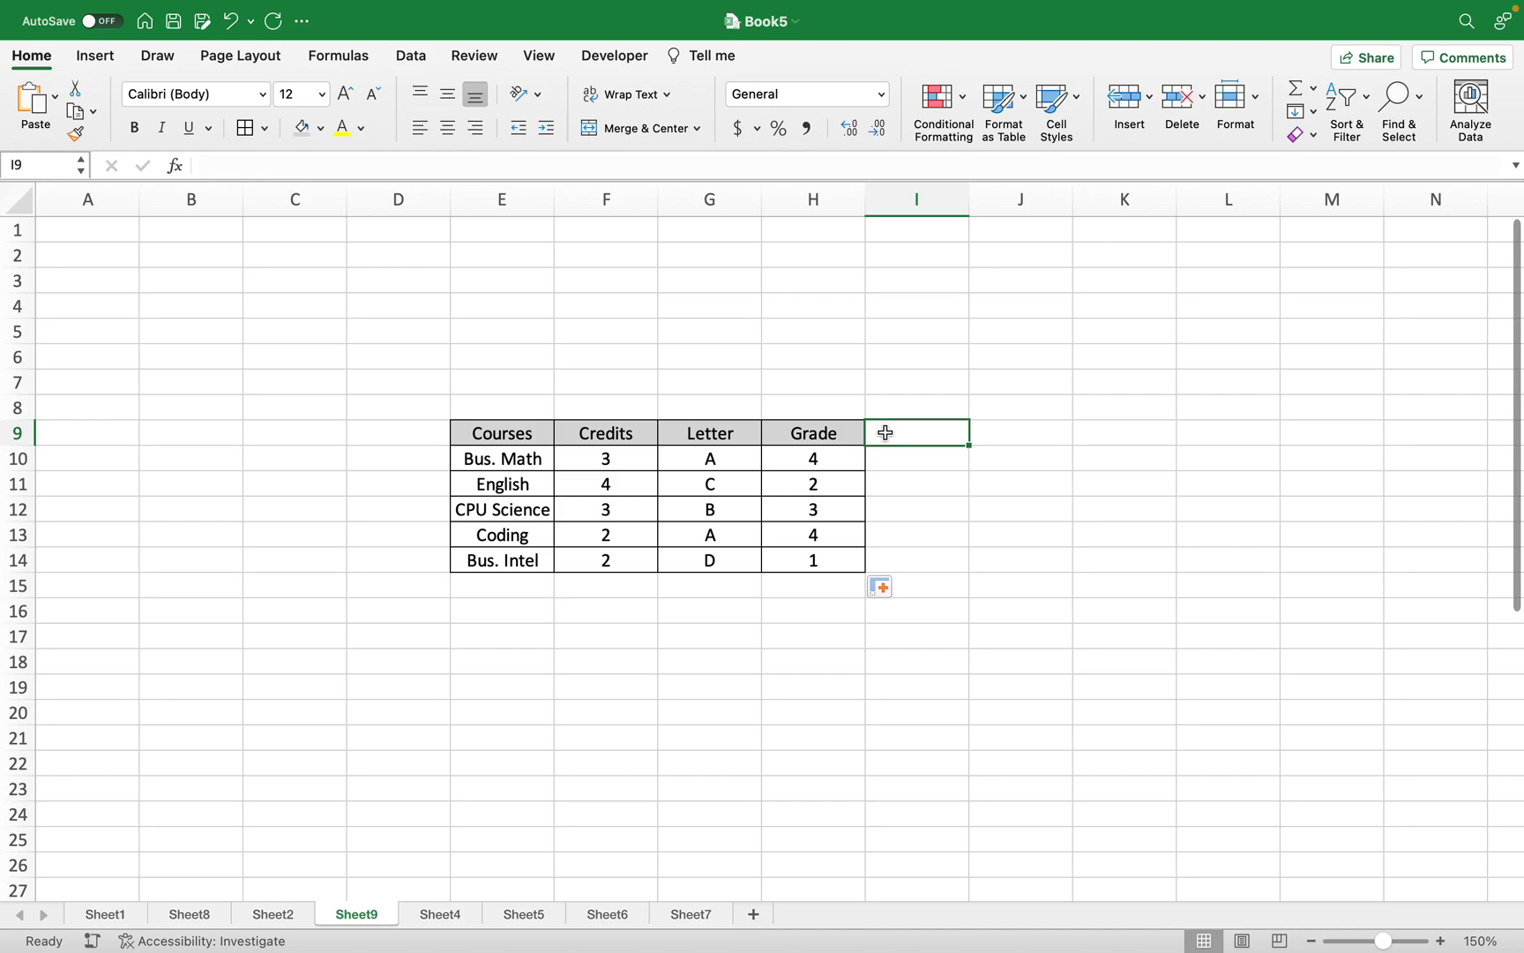
{"action": "type", "text": "Grea"}
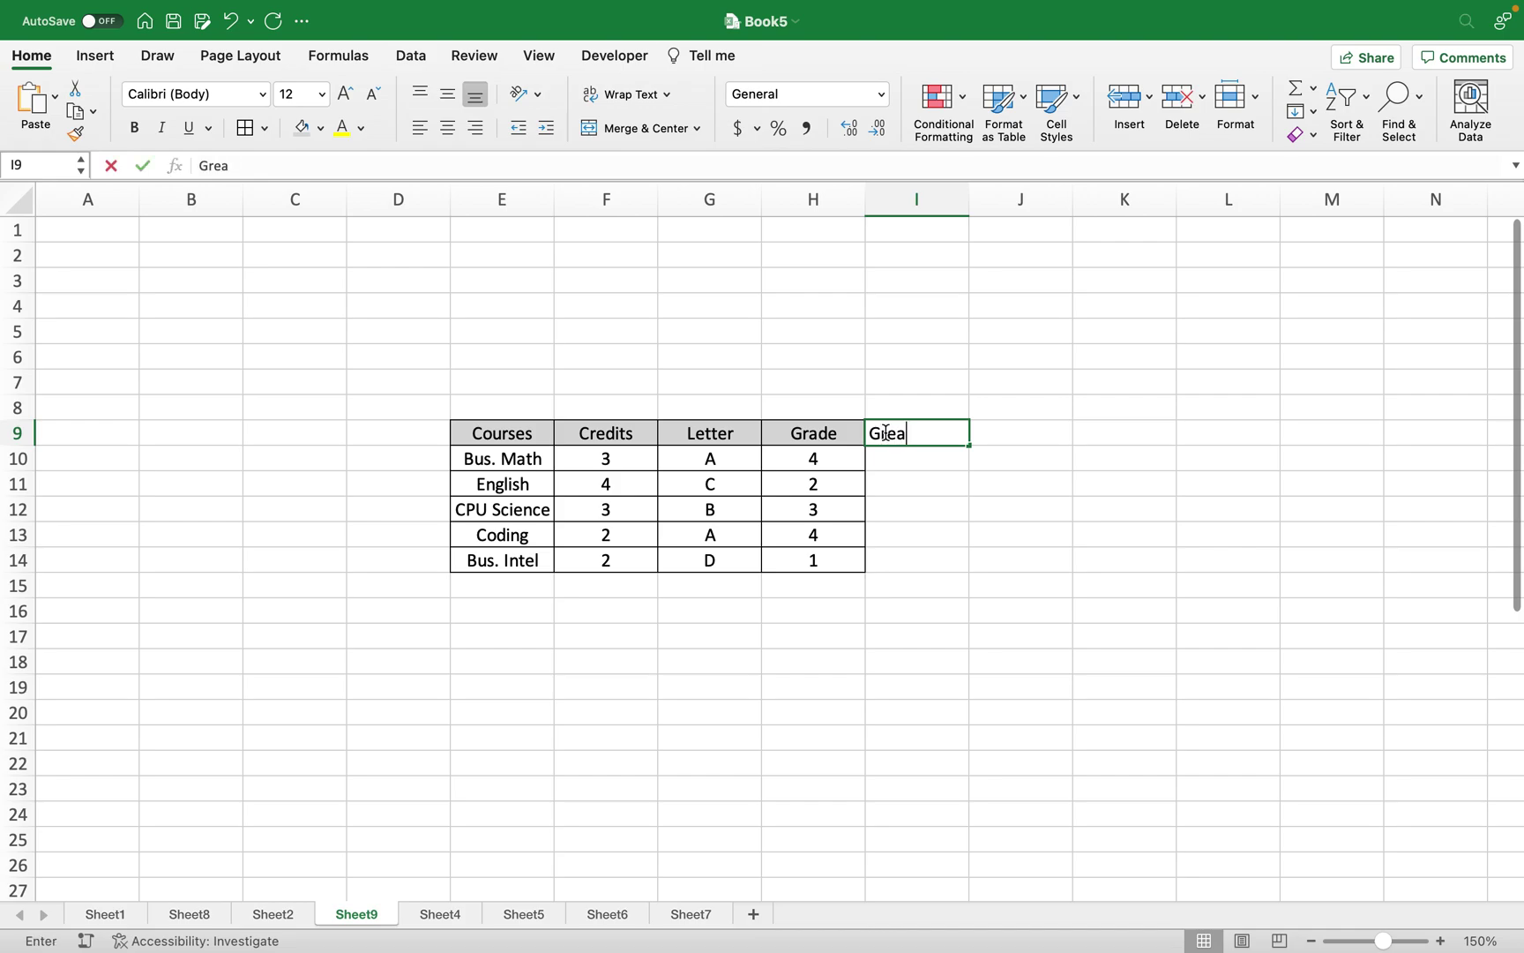
{"action": "key", "text": "BackSpace"}
{"action": "key", "text": "BackSpace"}
{"action": "type", "text": "ad"}
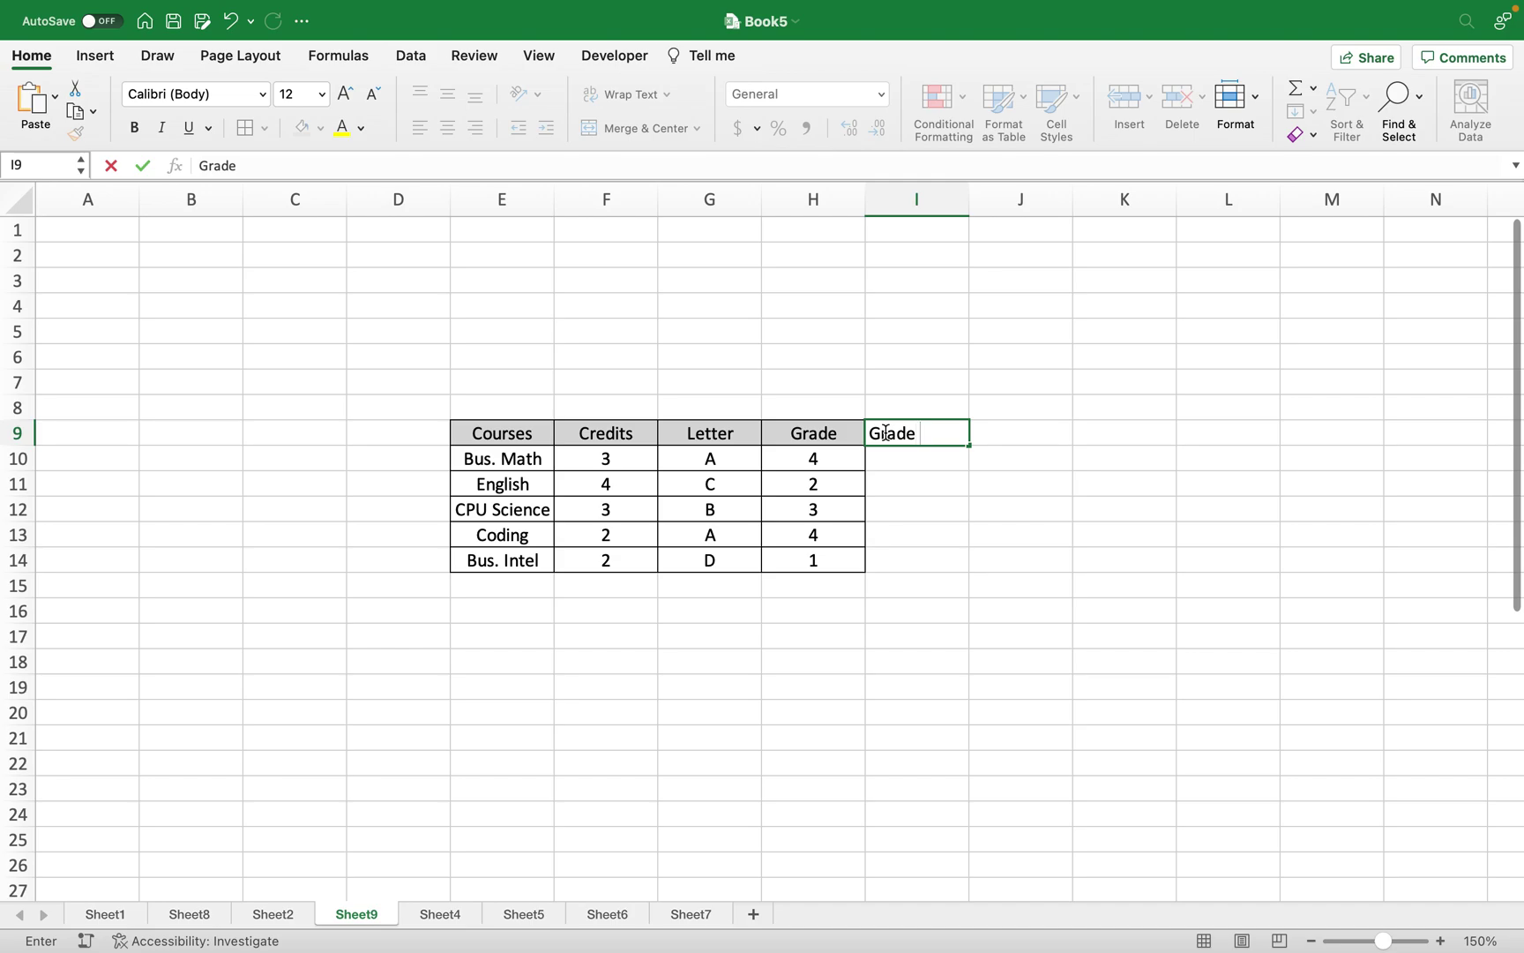
{"action": "type", "text": "e x Credits"}
{"action": "double_click", "coordinate": [969, 196]}
{"action": "left_click", "coordinate": [1003, 489]}
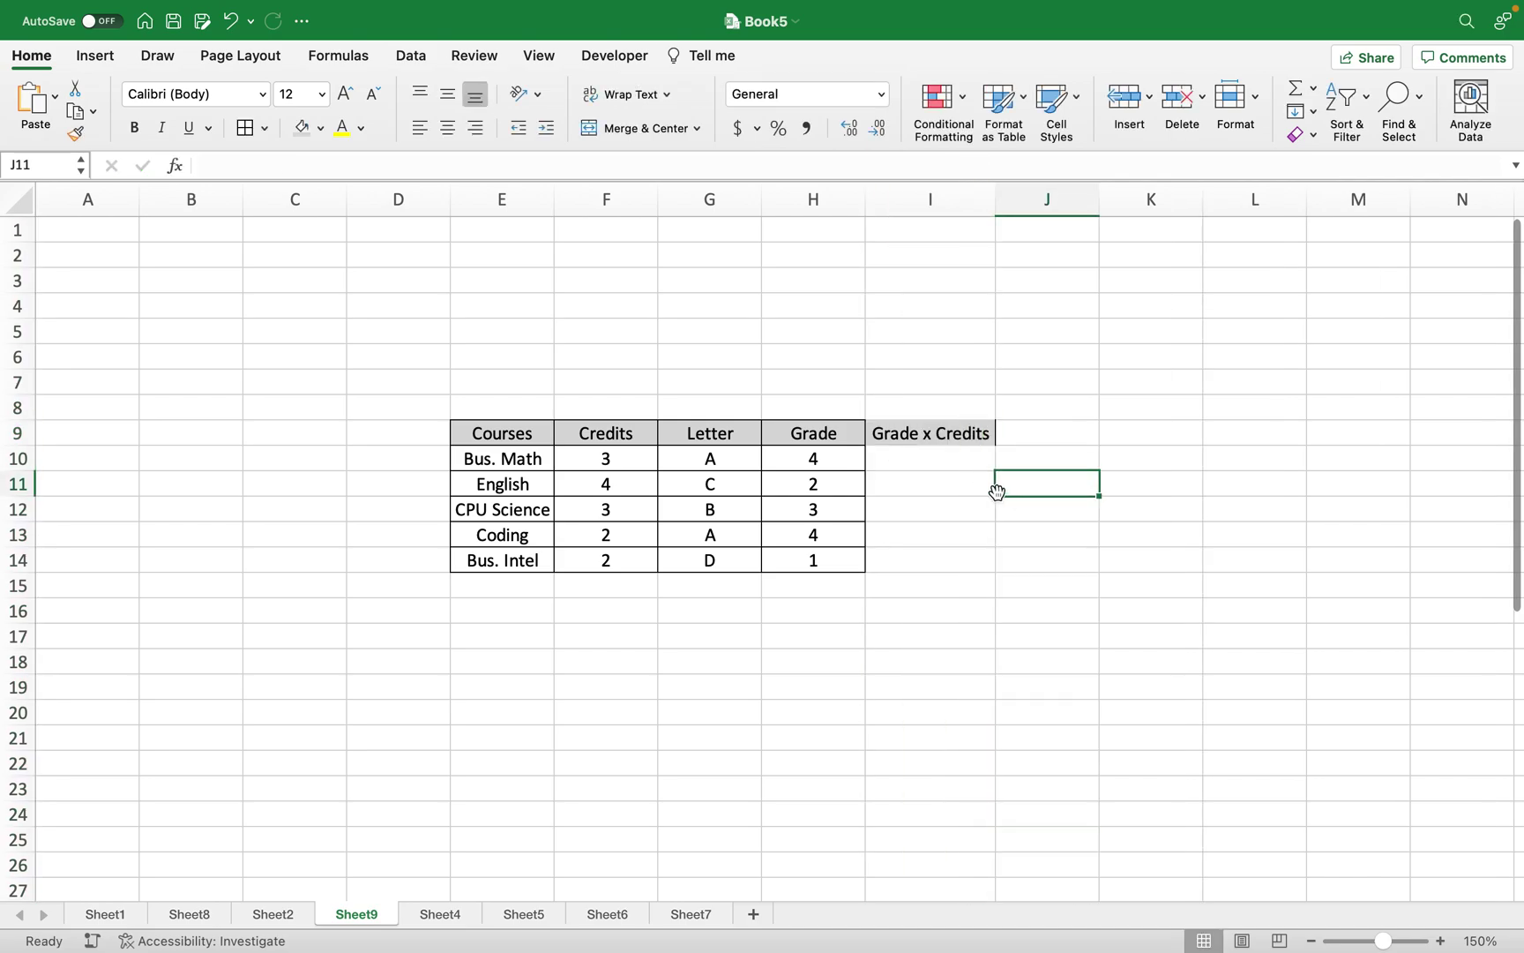
Step: Add all borders to I9:I14 and enter the formula =F10*H10 in I10
{"action": "left_click_drag", "start_coordinate": [930, 434], "coordinate": [932, 551]}
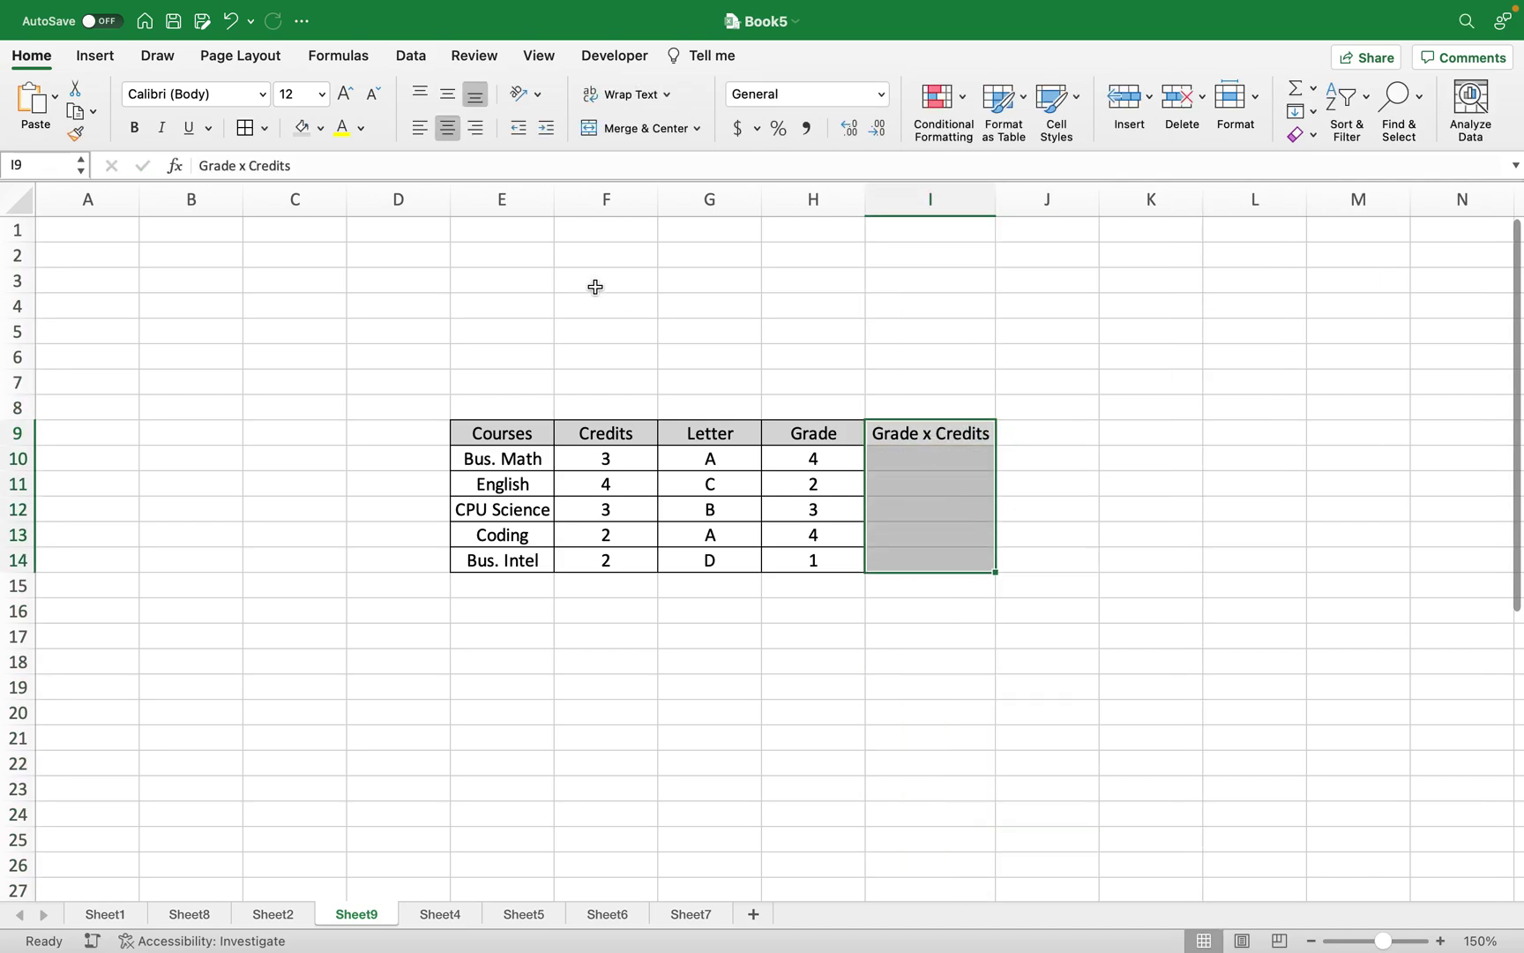
{"action": "left_click", "coordinate": [246, 127]}
{"action": "left_click", "coordinate": [889, 461]}
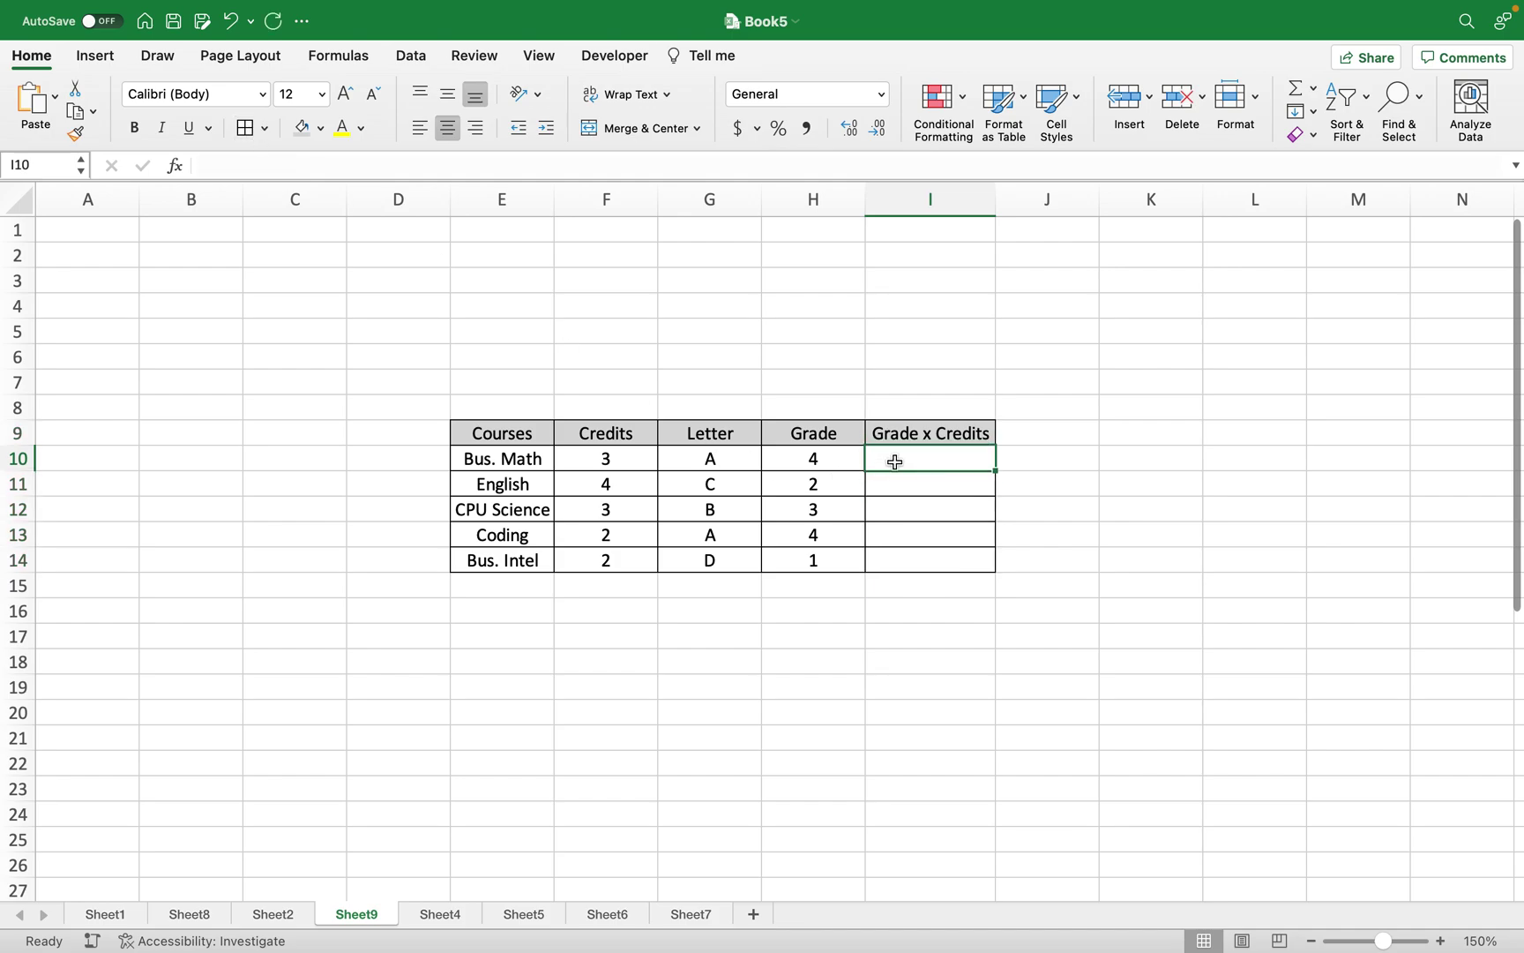
{"action": "type", "text": "="}
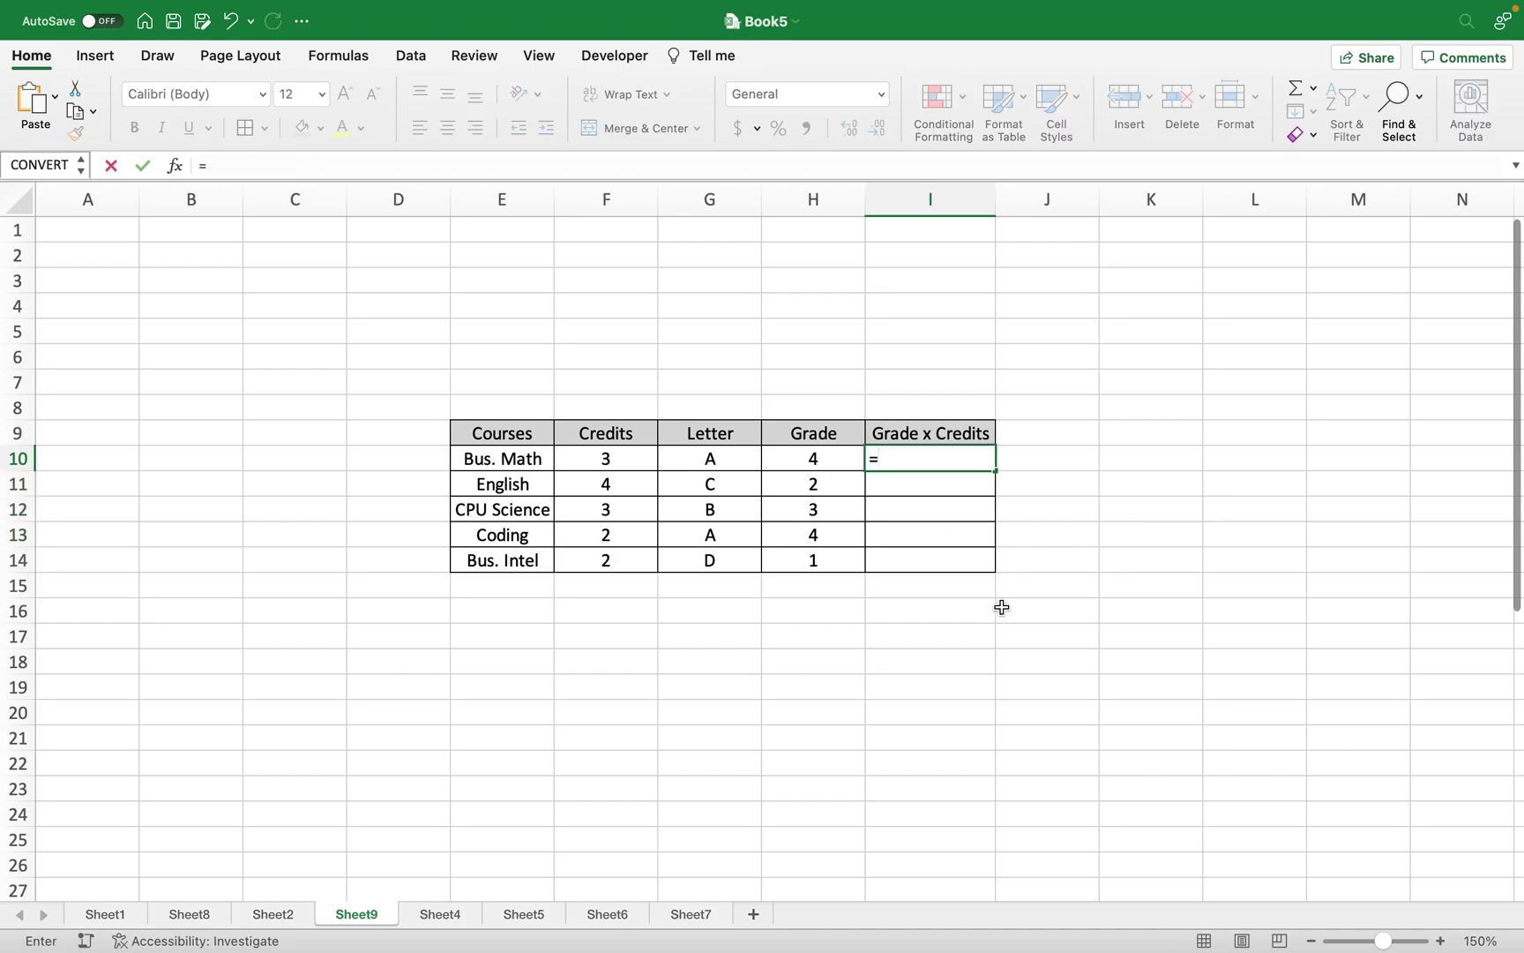
{"action": "key", "text": "Left"}
{"action": "key", "text": "Left"}
{"action": "key", "text": "Left"}
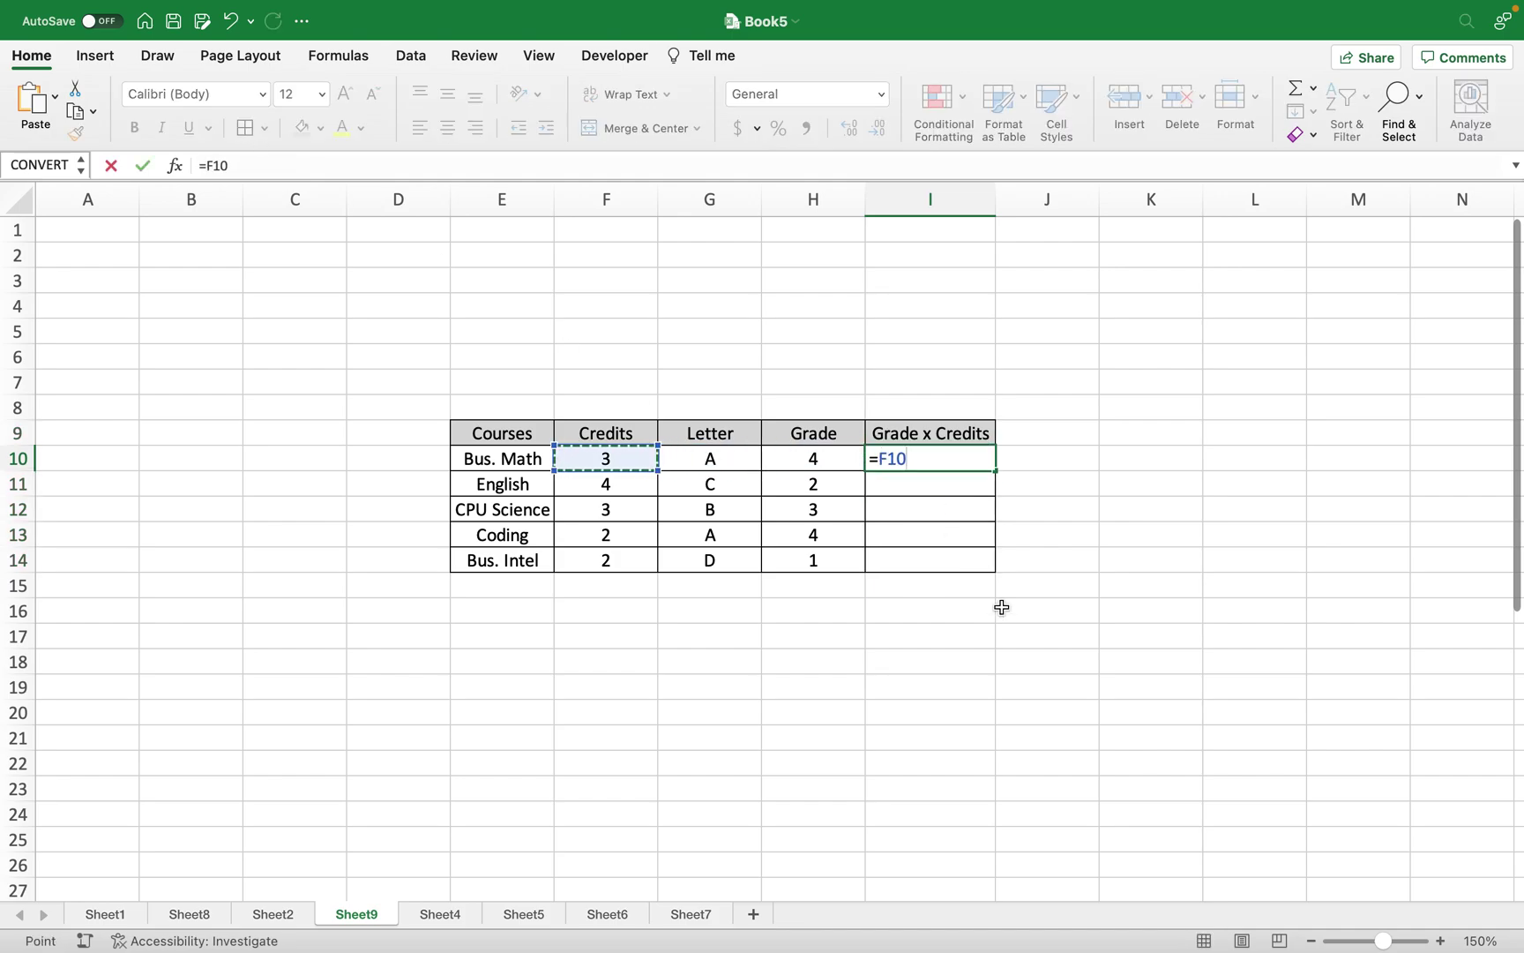
{"action": "type", "text": "*"}
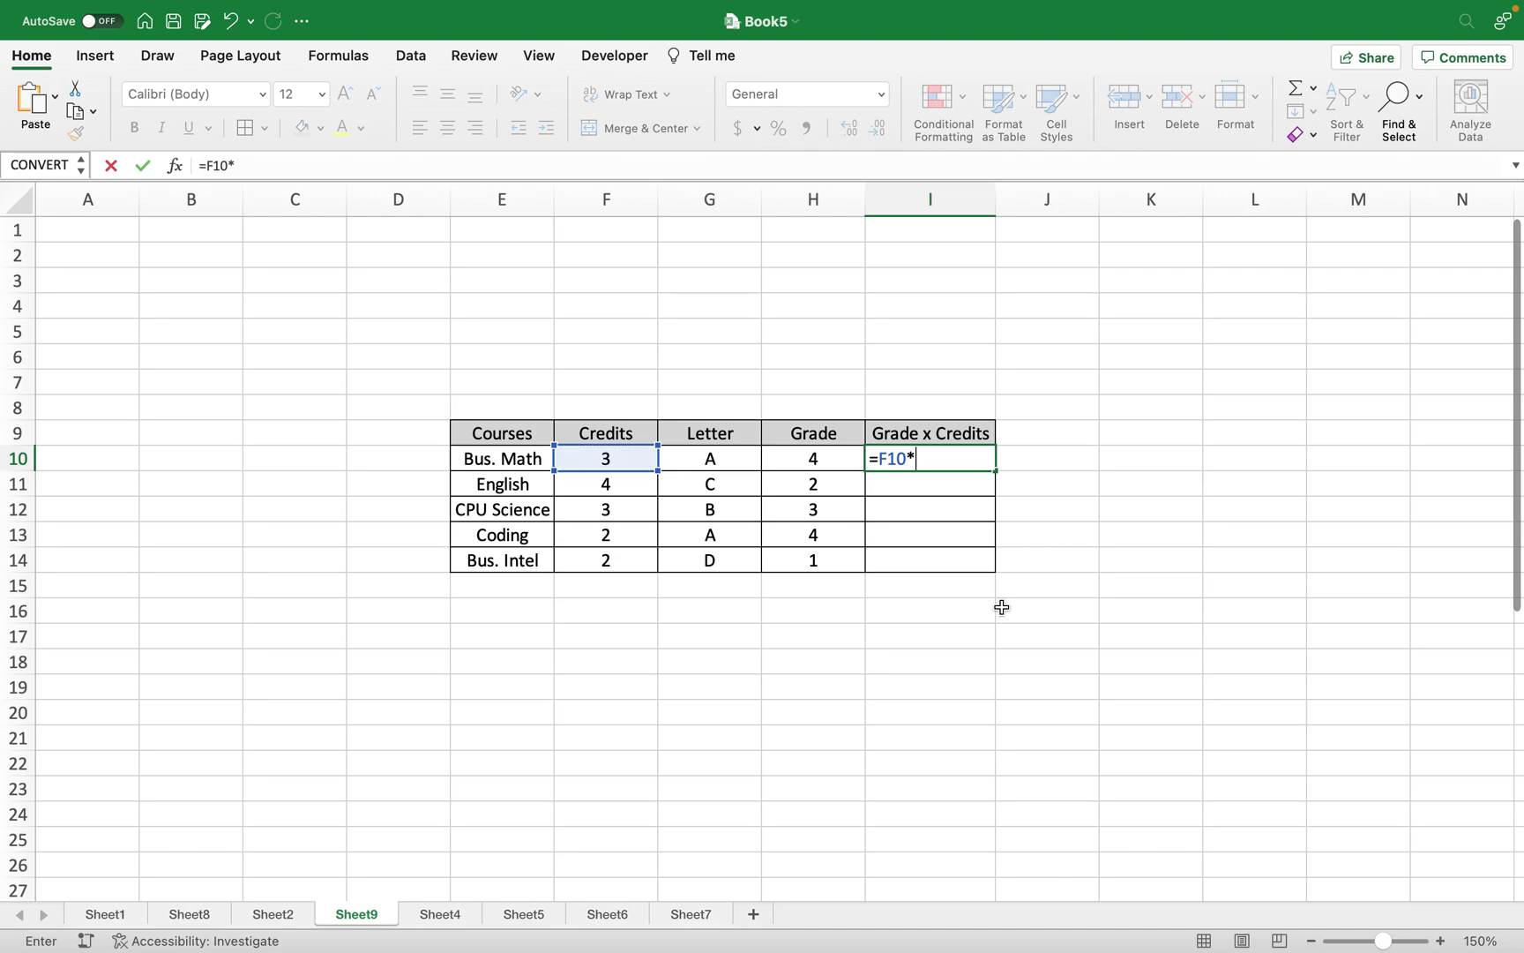
{"action": "key", "text": "Left"}
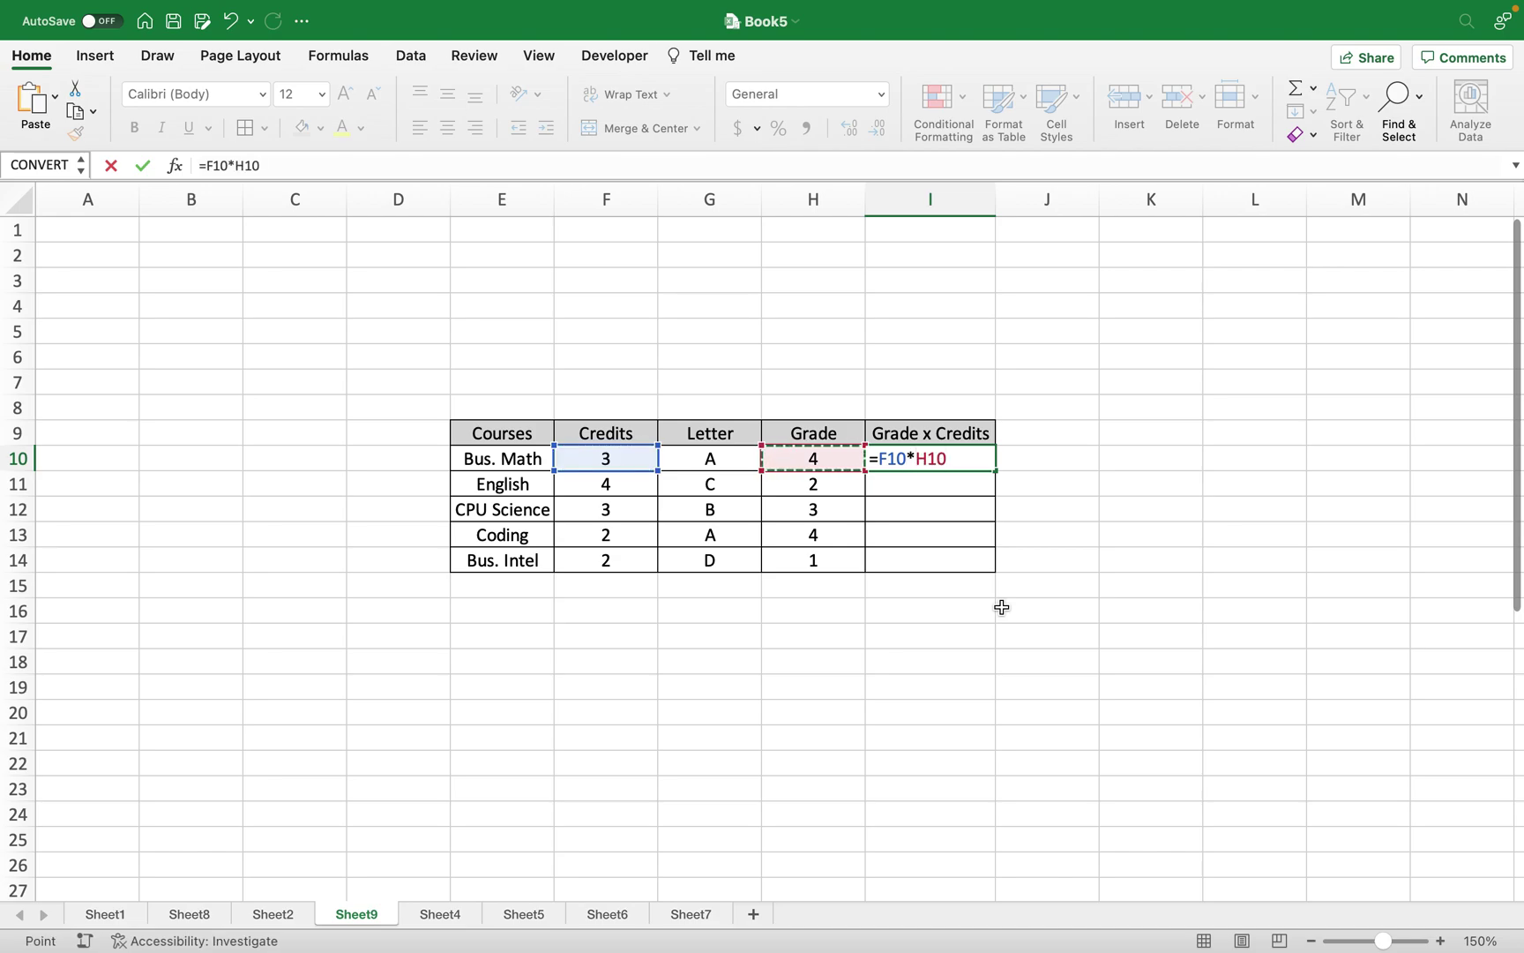
{"action": "key", "text": "Return"}
Step: Fill the I10 formula down through I14 and try to center the contents of I9:I14
{"action": "left_click", "coordinate": [960, 454]}
{"action": "left_click_drag", "start_coordinate": [995, 470], "coordinate": [992, 563]}
{"action": "left_click_drag", "start_coordinate": [913, 434], "coordinate": [909, 557]}
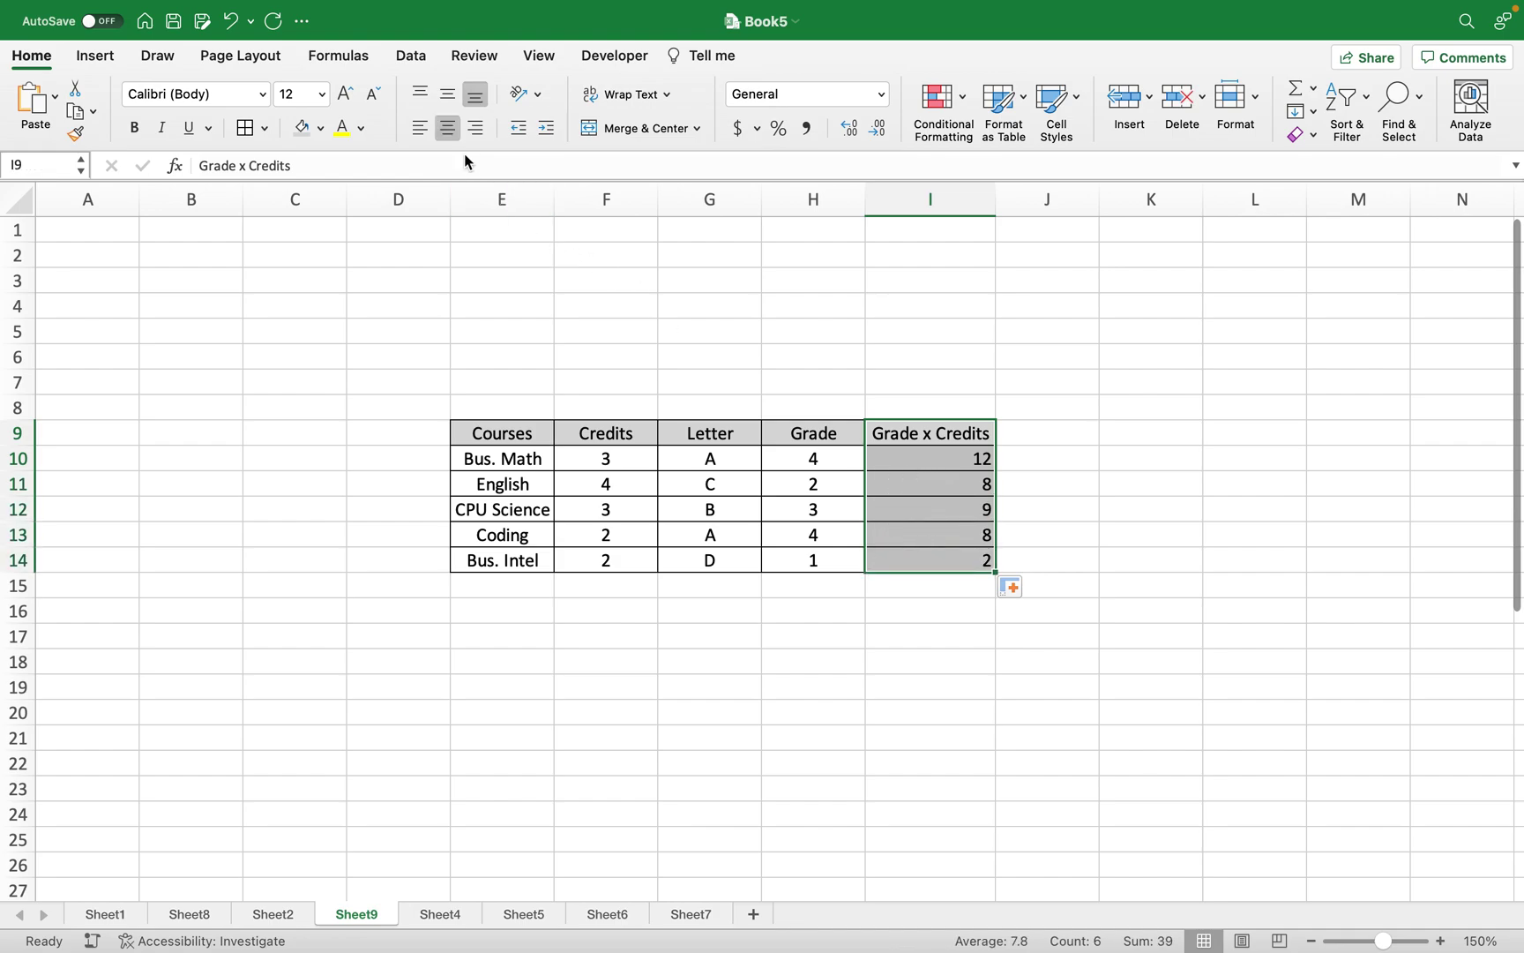
{"action": "left_click", "coordinate": [447, 128]}
Step: Narrow columns F through H together to a uniform width that just fits the Credits, Letter and Grade headers
{"action": "left_click", "coordinate": [821, 202]}
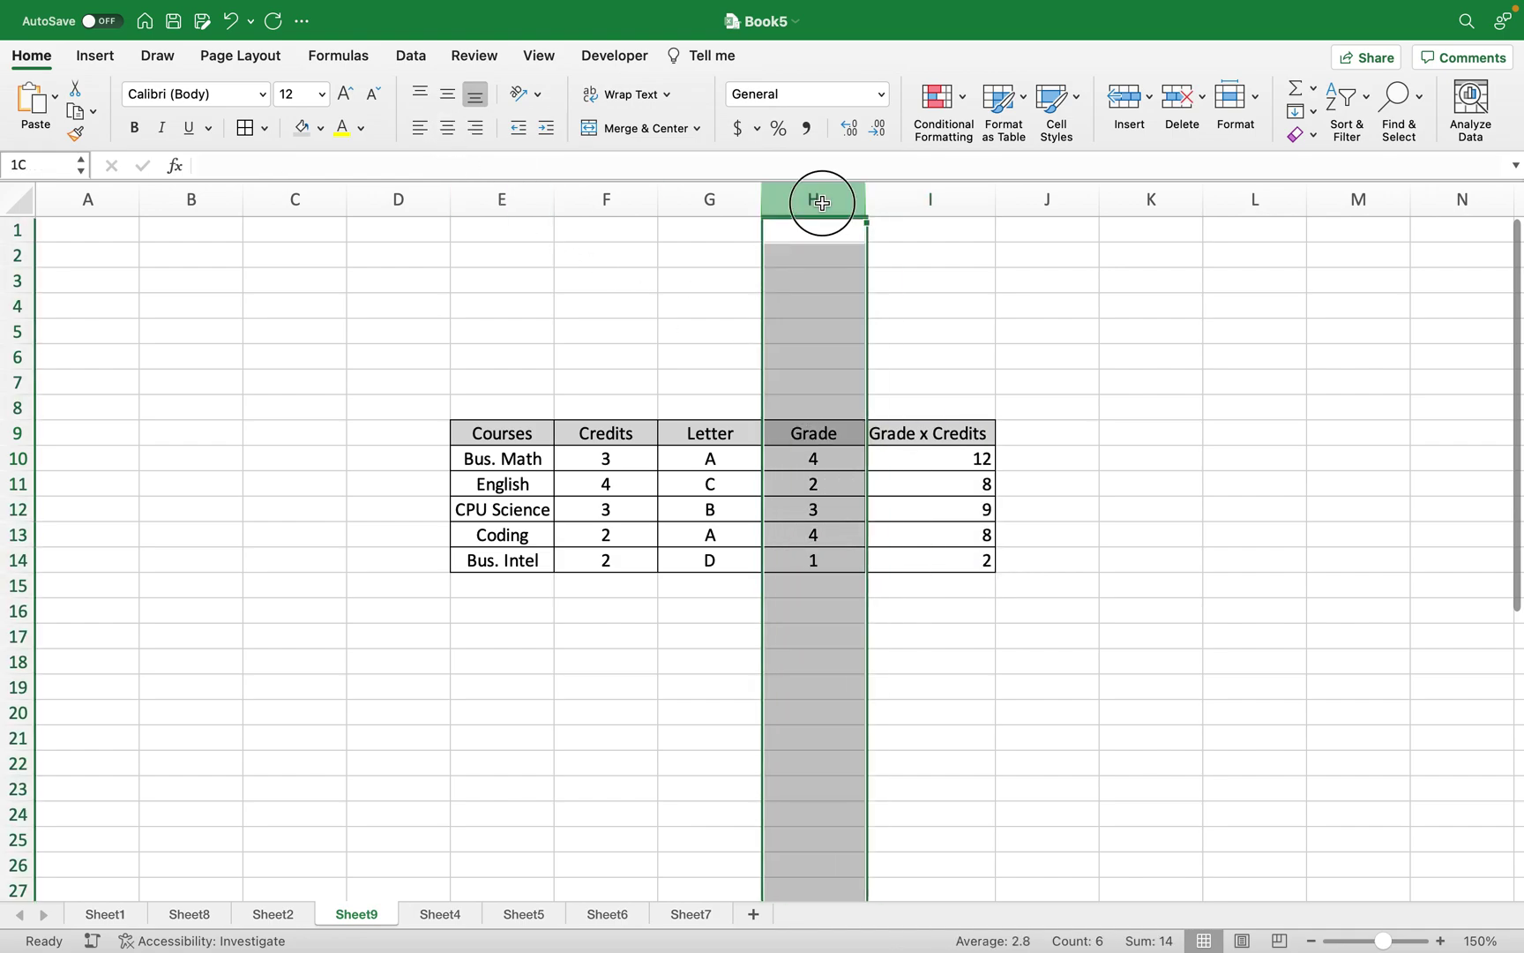
{"action": "left_click_drag", "start_coordinate": [821, 202], "coordinate": [637, 198]}
{"action": "left_click_drag", "start_coordinate": [867, 198], "coordinate": [841, 195]}
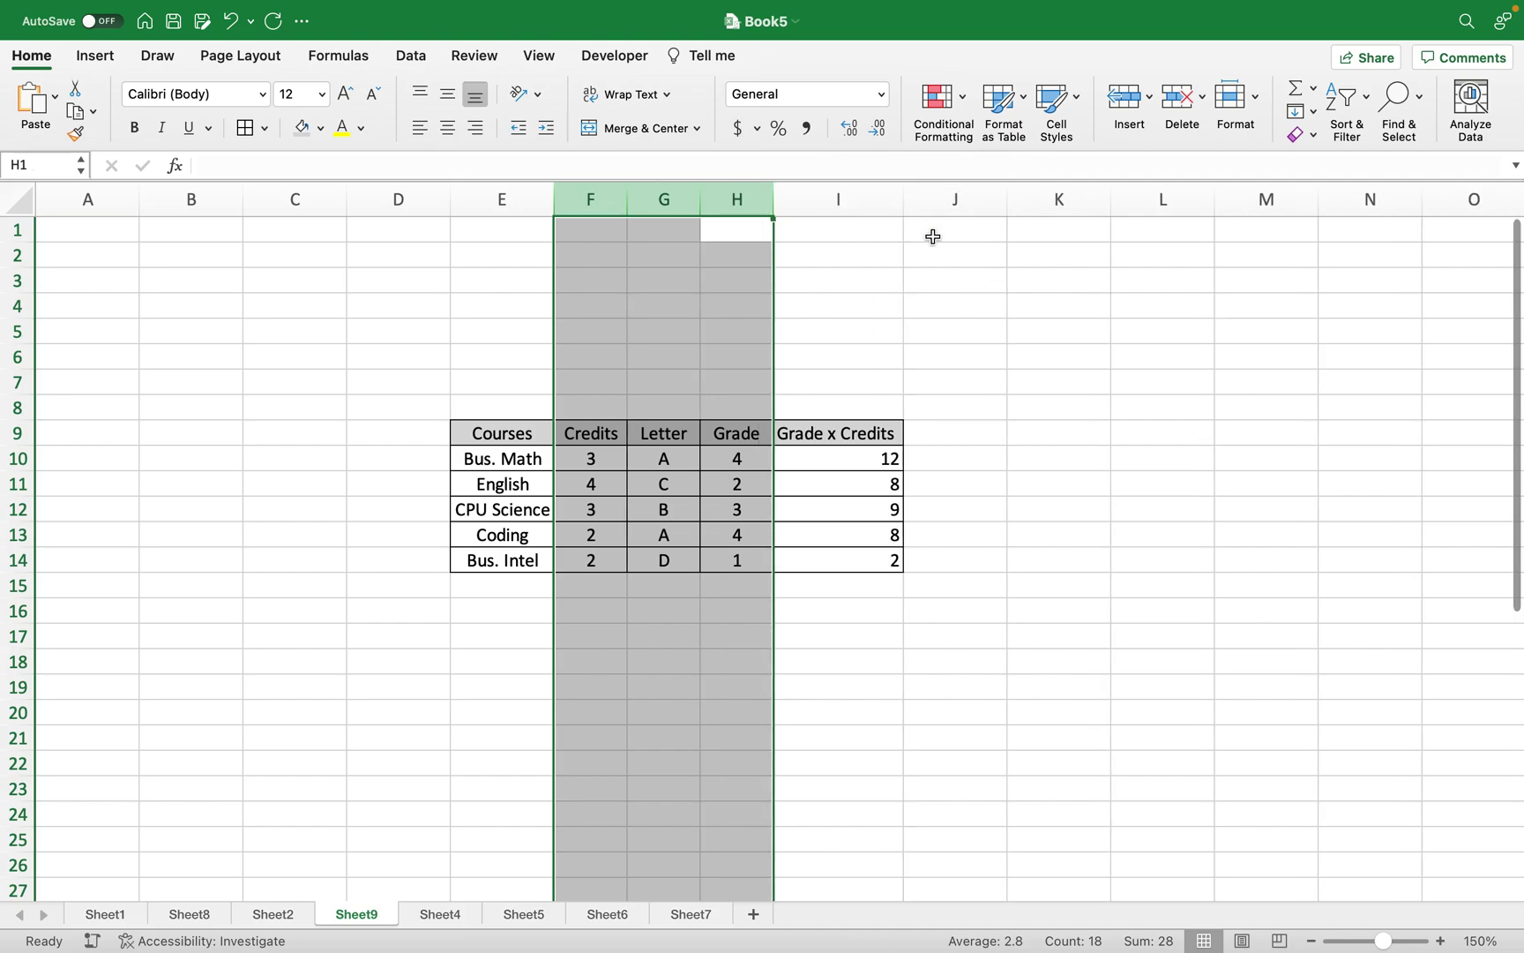
Step: Center the contents of columns E through I horizontally
{"action": "left_click", "coordinate": [849, 201]}
{"action": "left_click_drag", "start_coordinate": [849, 202], "coordinate": [507, 190]}
{"action": "left_click", "coordinate": [447, 129]}
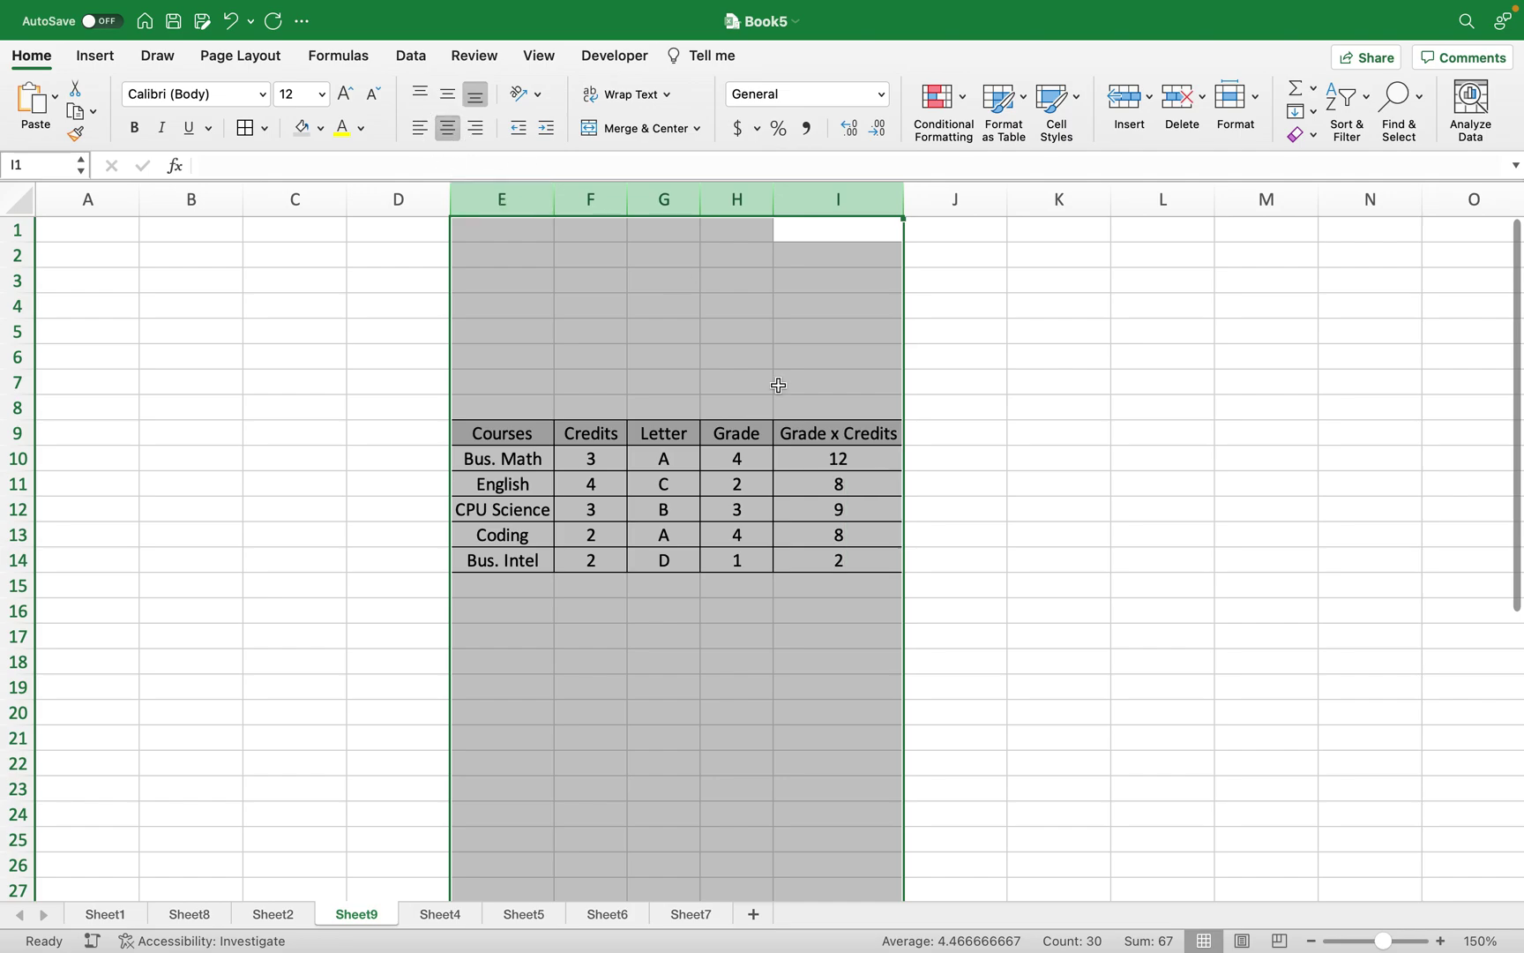
{"action": "left_click", "coordinate": [1049, 541]}
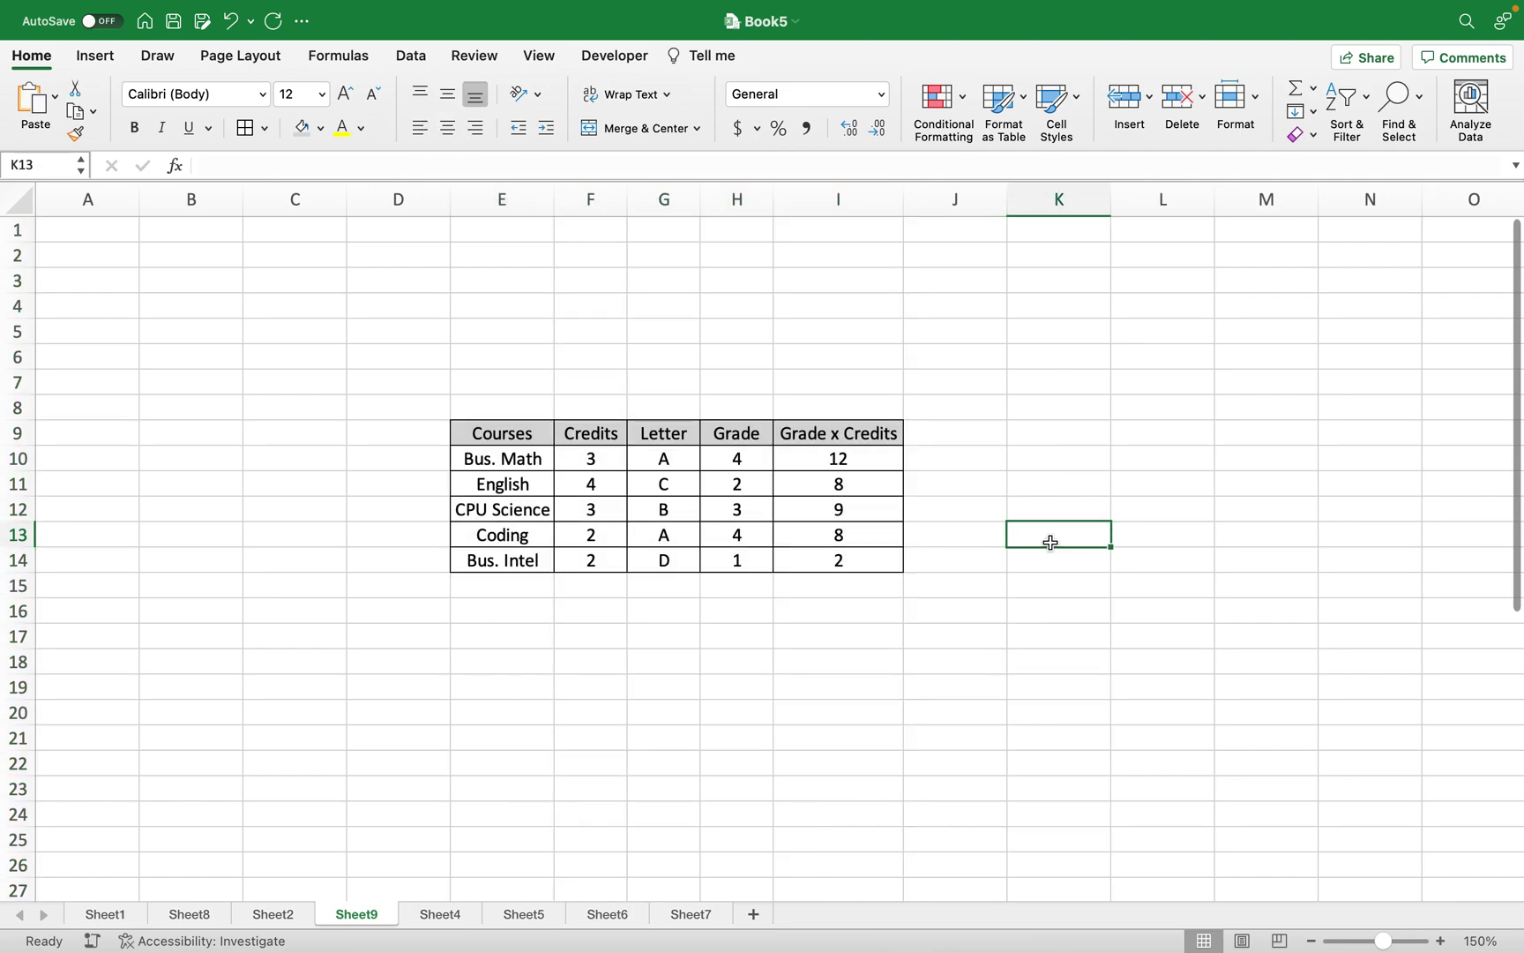
Step: Enter the label "Total" in E15, directly below the last course
{"action": "left_click", "coordinate": [737, 612]}
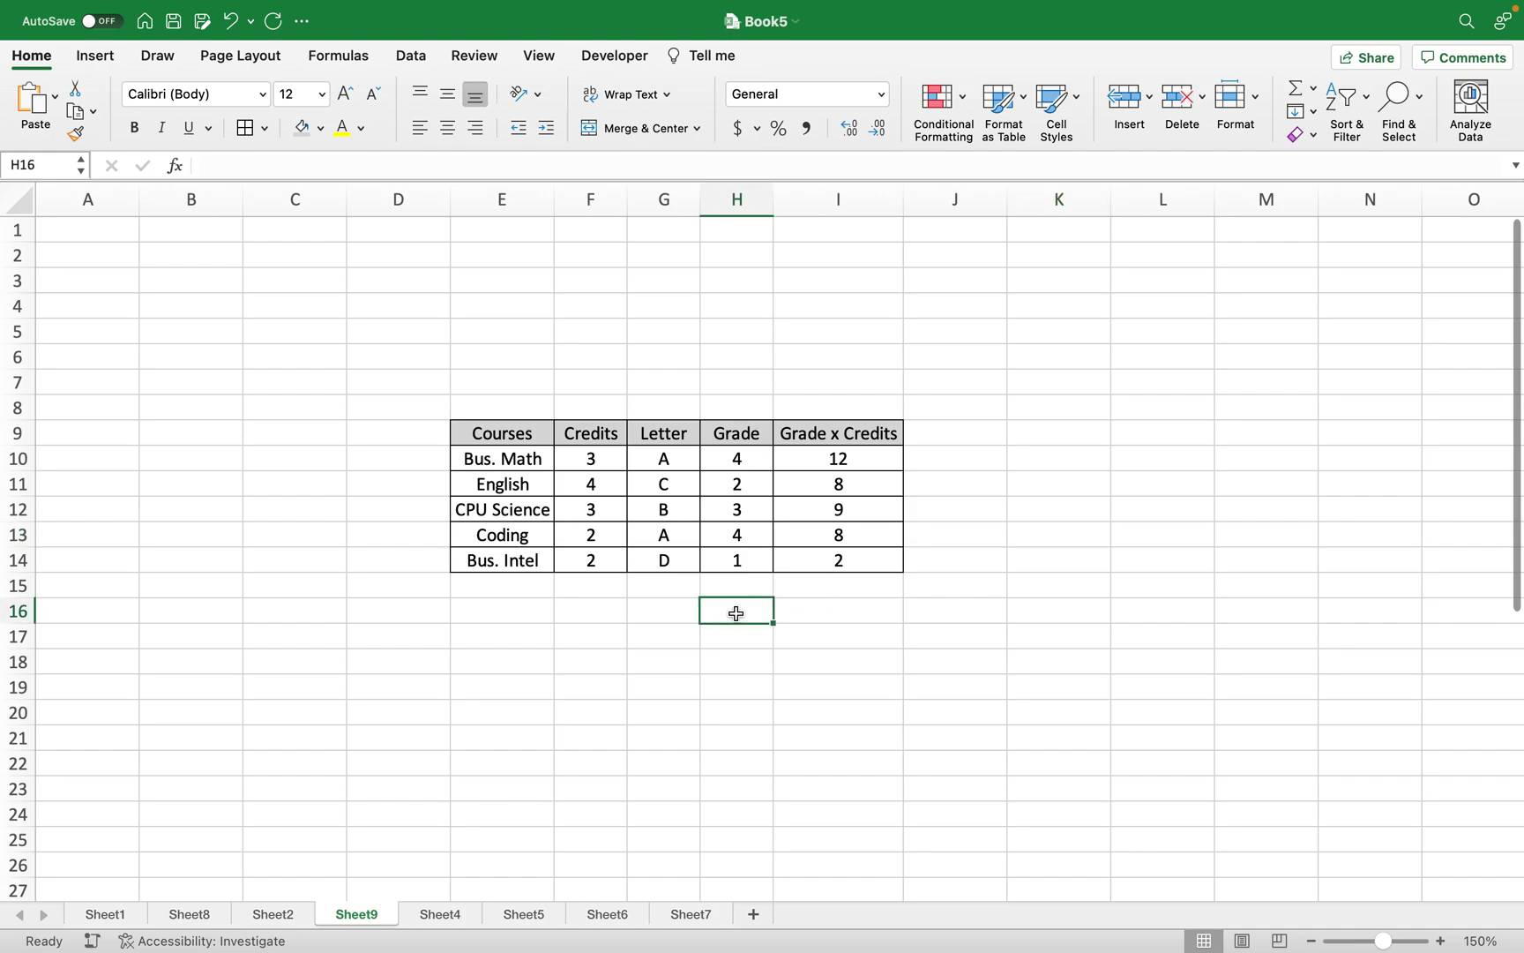
{"action": "key", "text": "Left"}
{"action": "key", "text": "Left"}
{"action": "key", "text": "Left"}
{"action": "key", "text": "Left"}
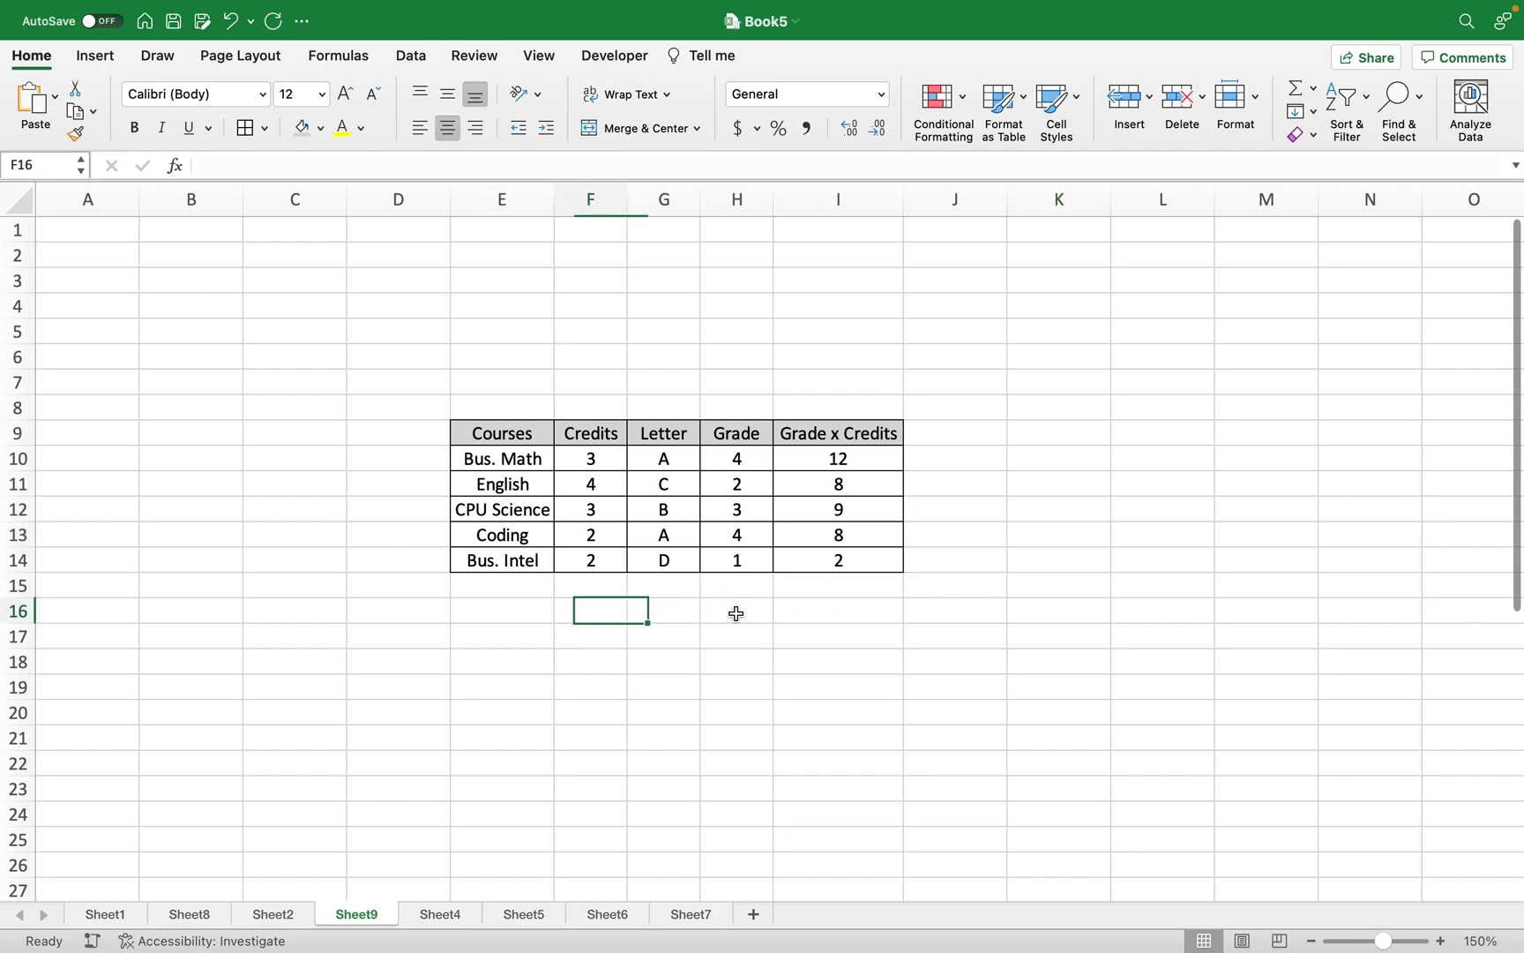
{"action": "key", "text": "Right"}
{"action": "key", "text": "Right"}
{"action": "key", "text": "Up"}
{"action": "key", "text": "Left"}
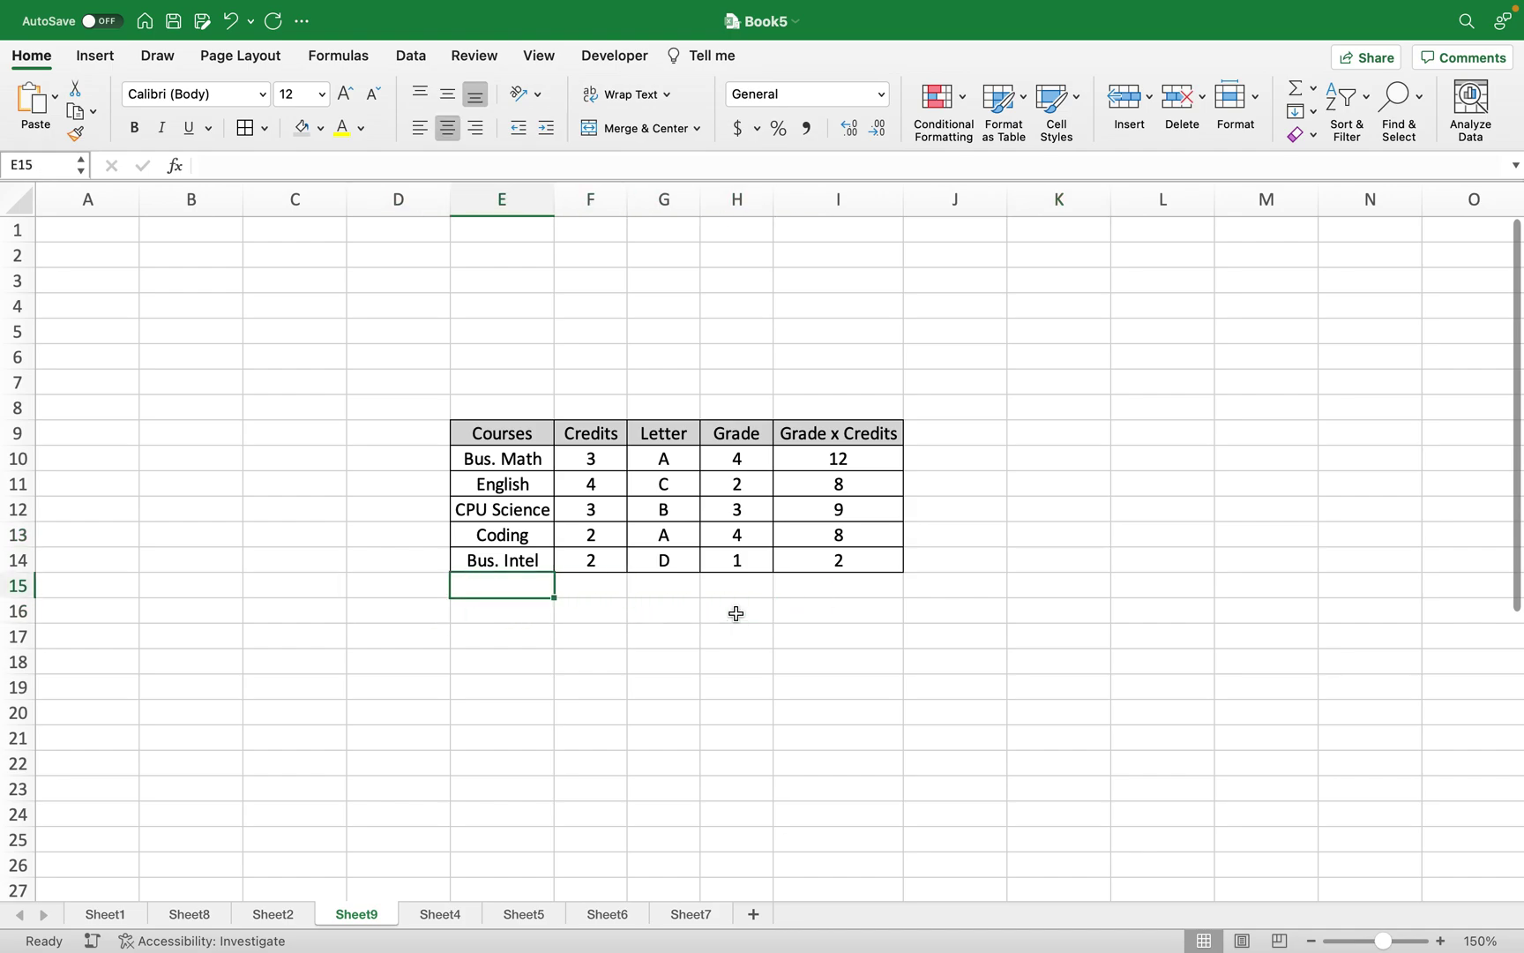
{"action": "type", "text": "Total"}
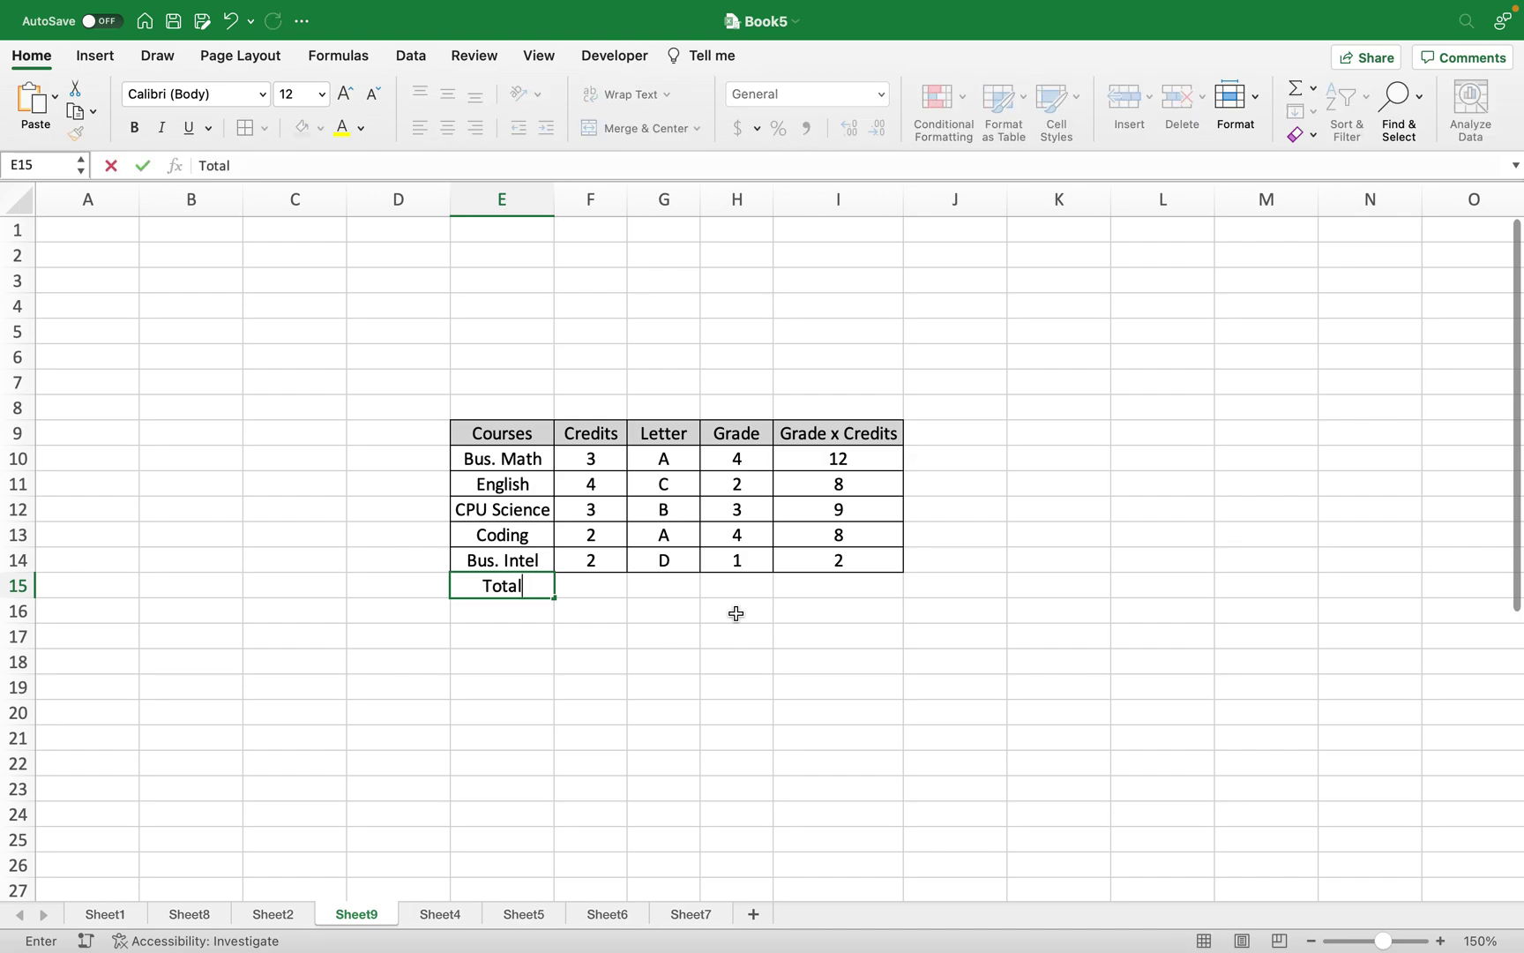
{"action": "key", "text": "Tab"}
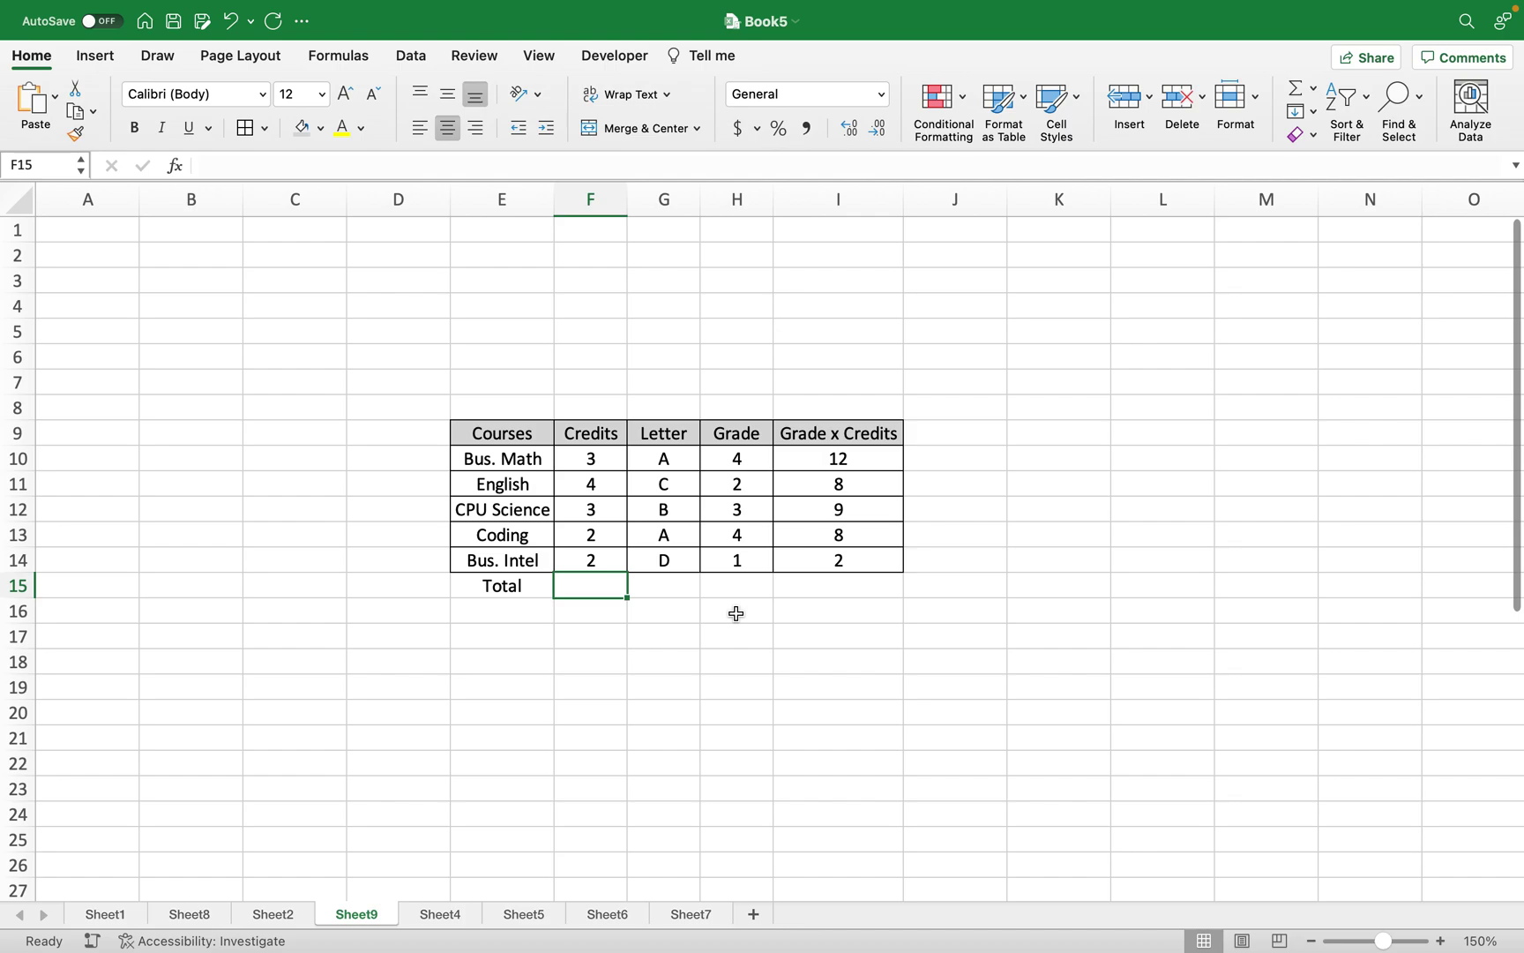
Step: Add all borders to the Total row, E15:I15
{"action": "left_click_drag", "start_coordinate": [527, 585], "coordinate": [834, 582]}
{"action": "left_click", "coordinate": [240, 120]}
{"action": "left_click", "coordinate": [249, 132]}
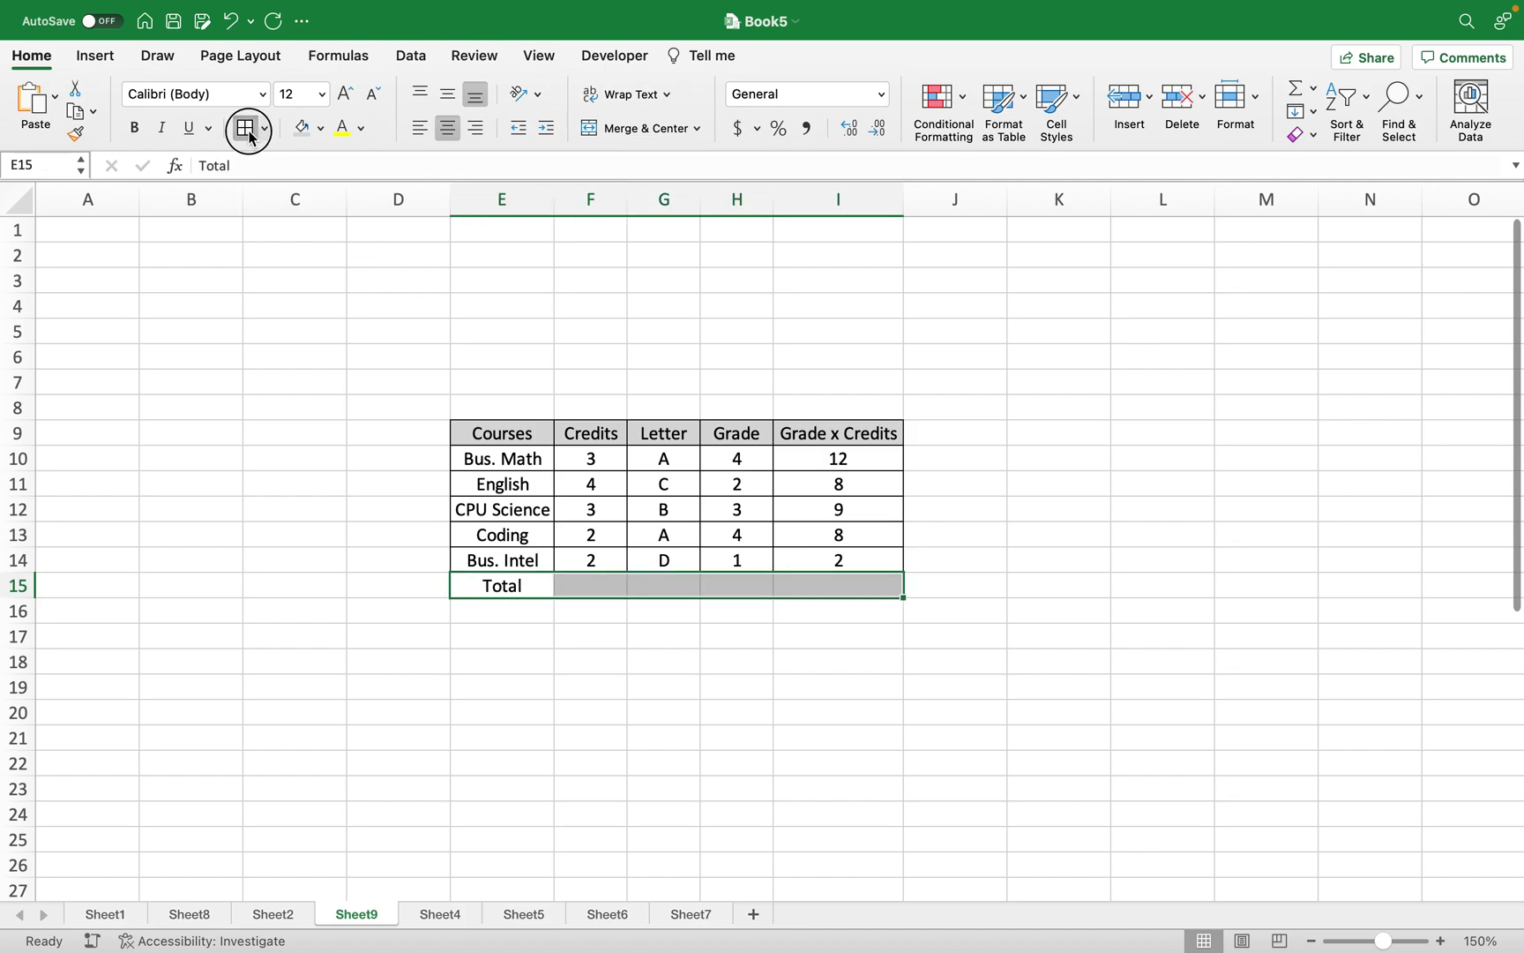
Step: Total the Credits column in F15 with a SUM formula over F10:F14
{"action": "left_click", "coordinate": [588, 586]}
{"action": "type", "text": "=sum("}
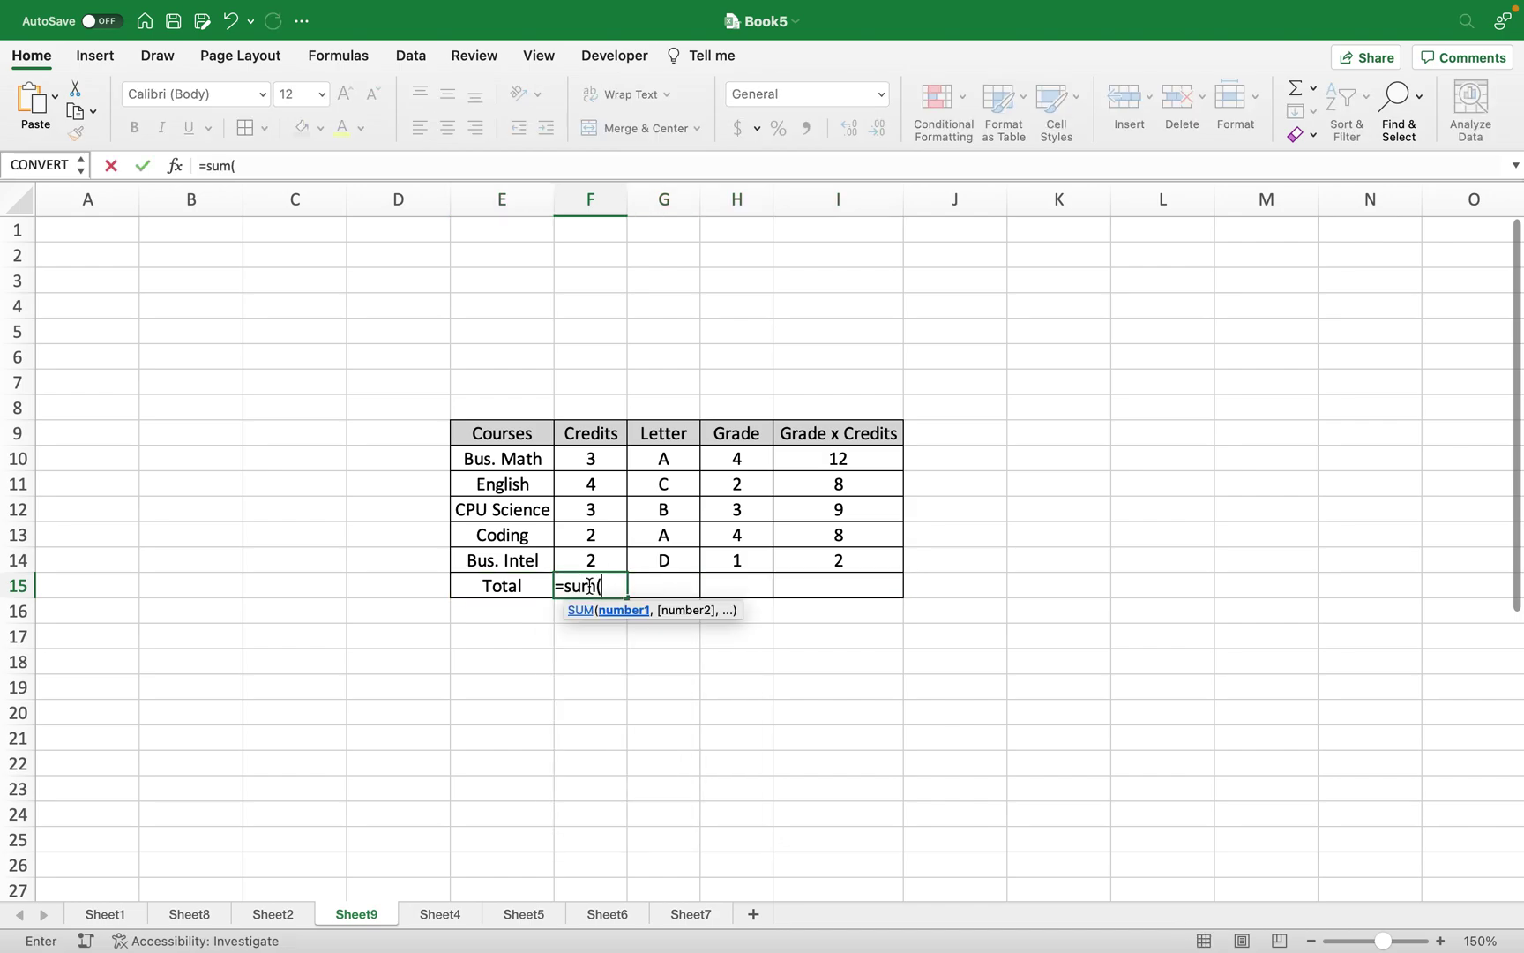
{"action": "left_click_drag", "start_coordinate": [593, 454], "coordinate": [587, 557]}
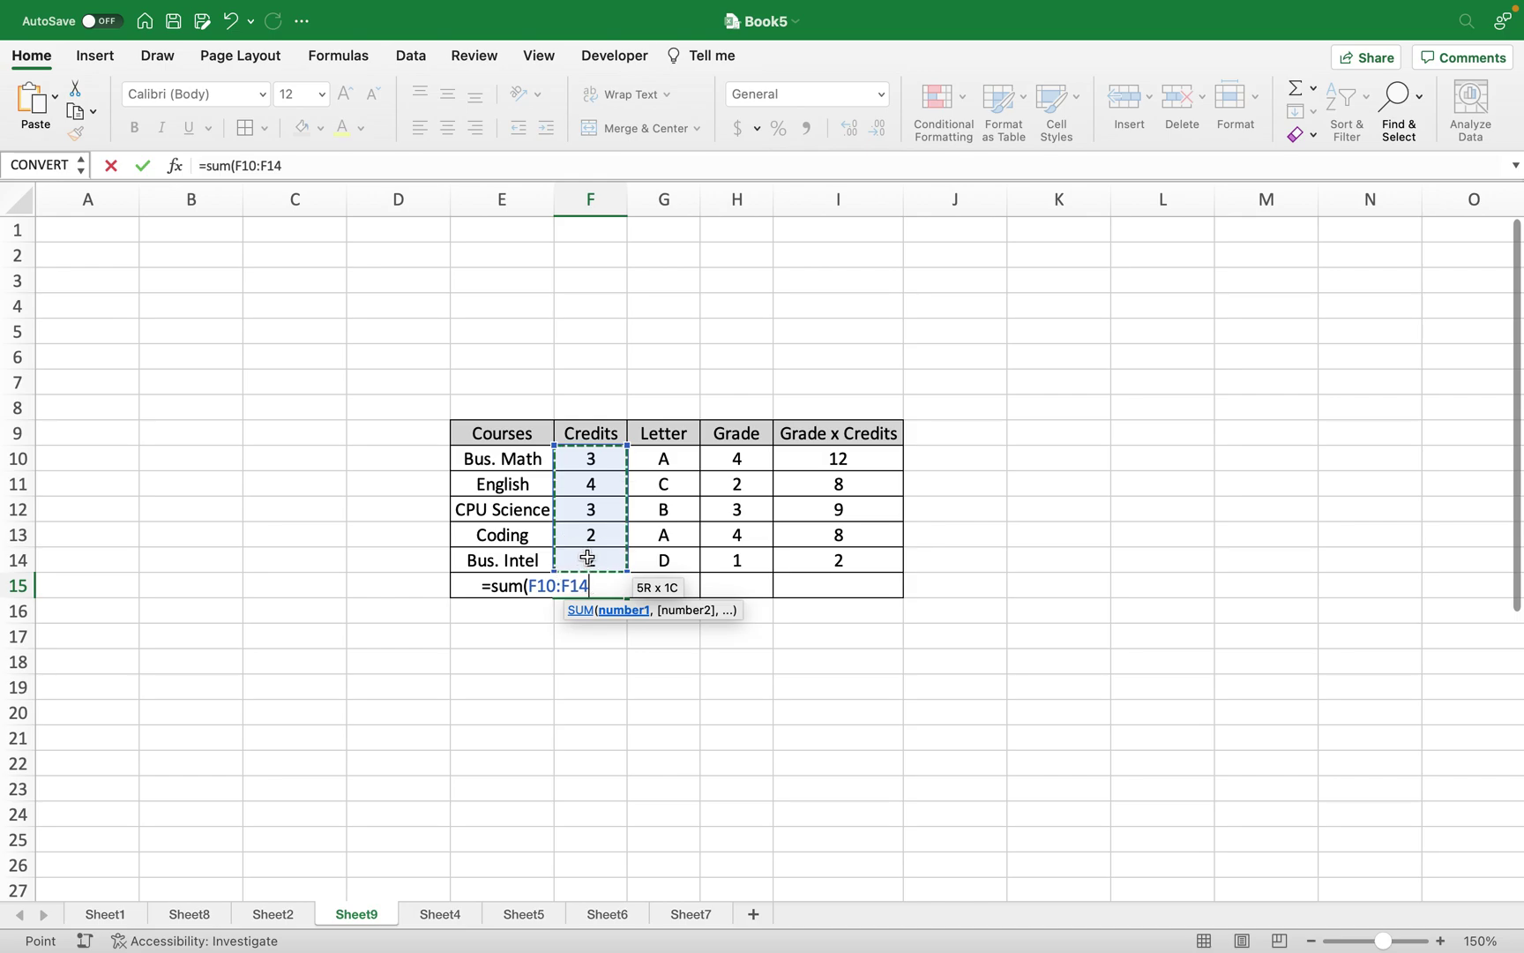
{"action": "key", "text": "Return"}
Step: Total the Grade x Credits column in I15 with a SUM formula over I10:I14
{"action": "left_click", "coordinate": [848, 576]}
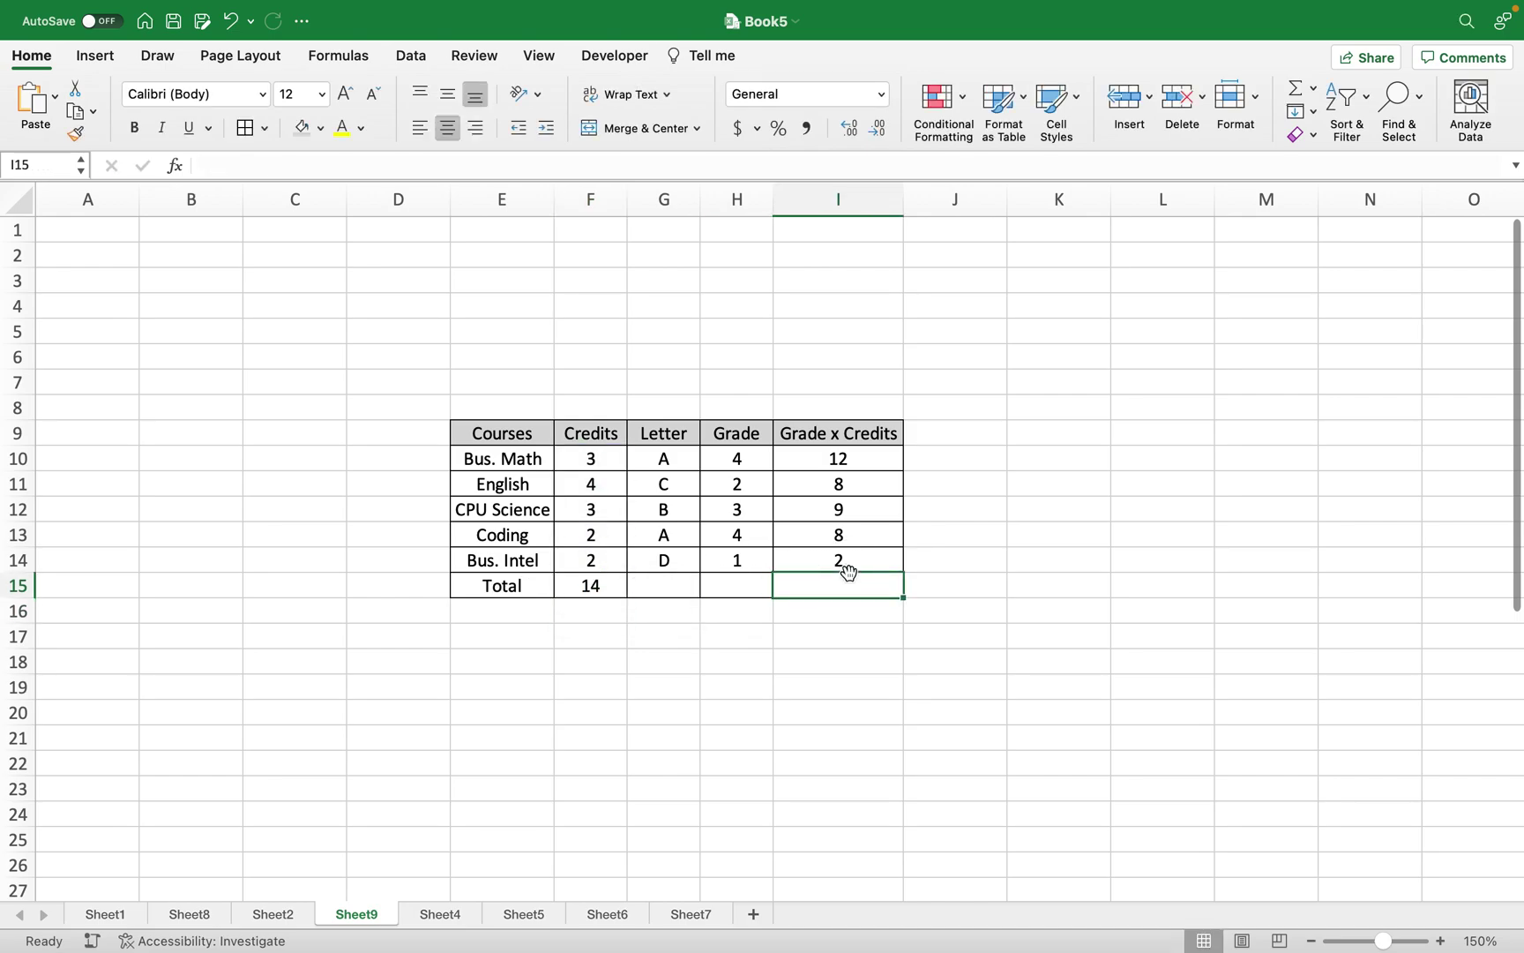
{"action": "type", "text": "=S"}
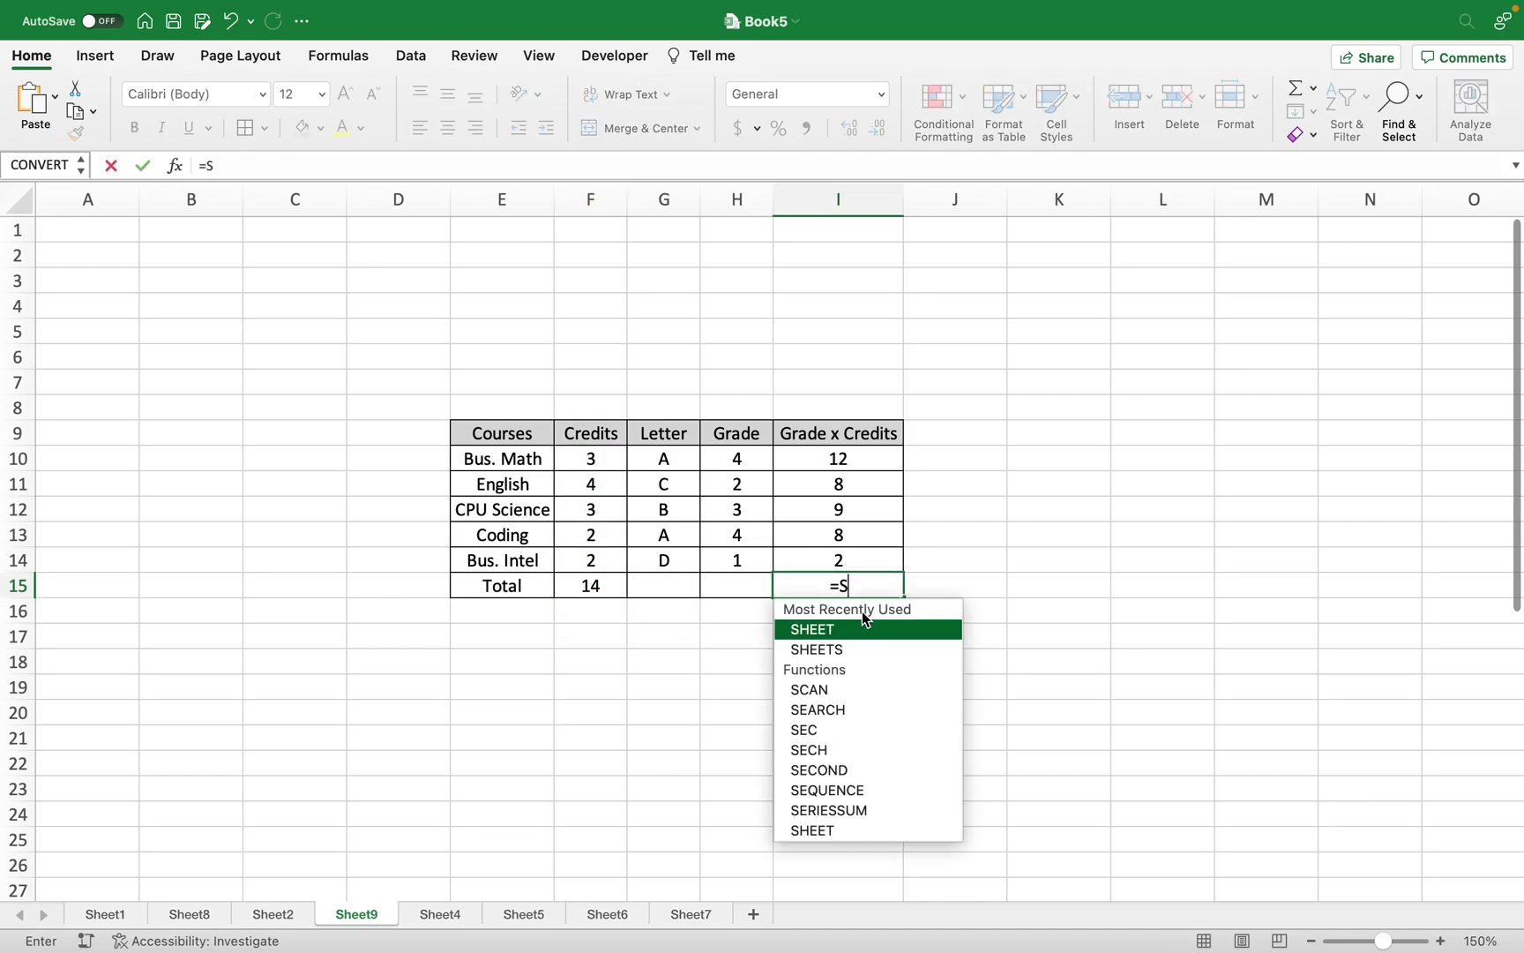
{"action": "type", "text": "um("}
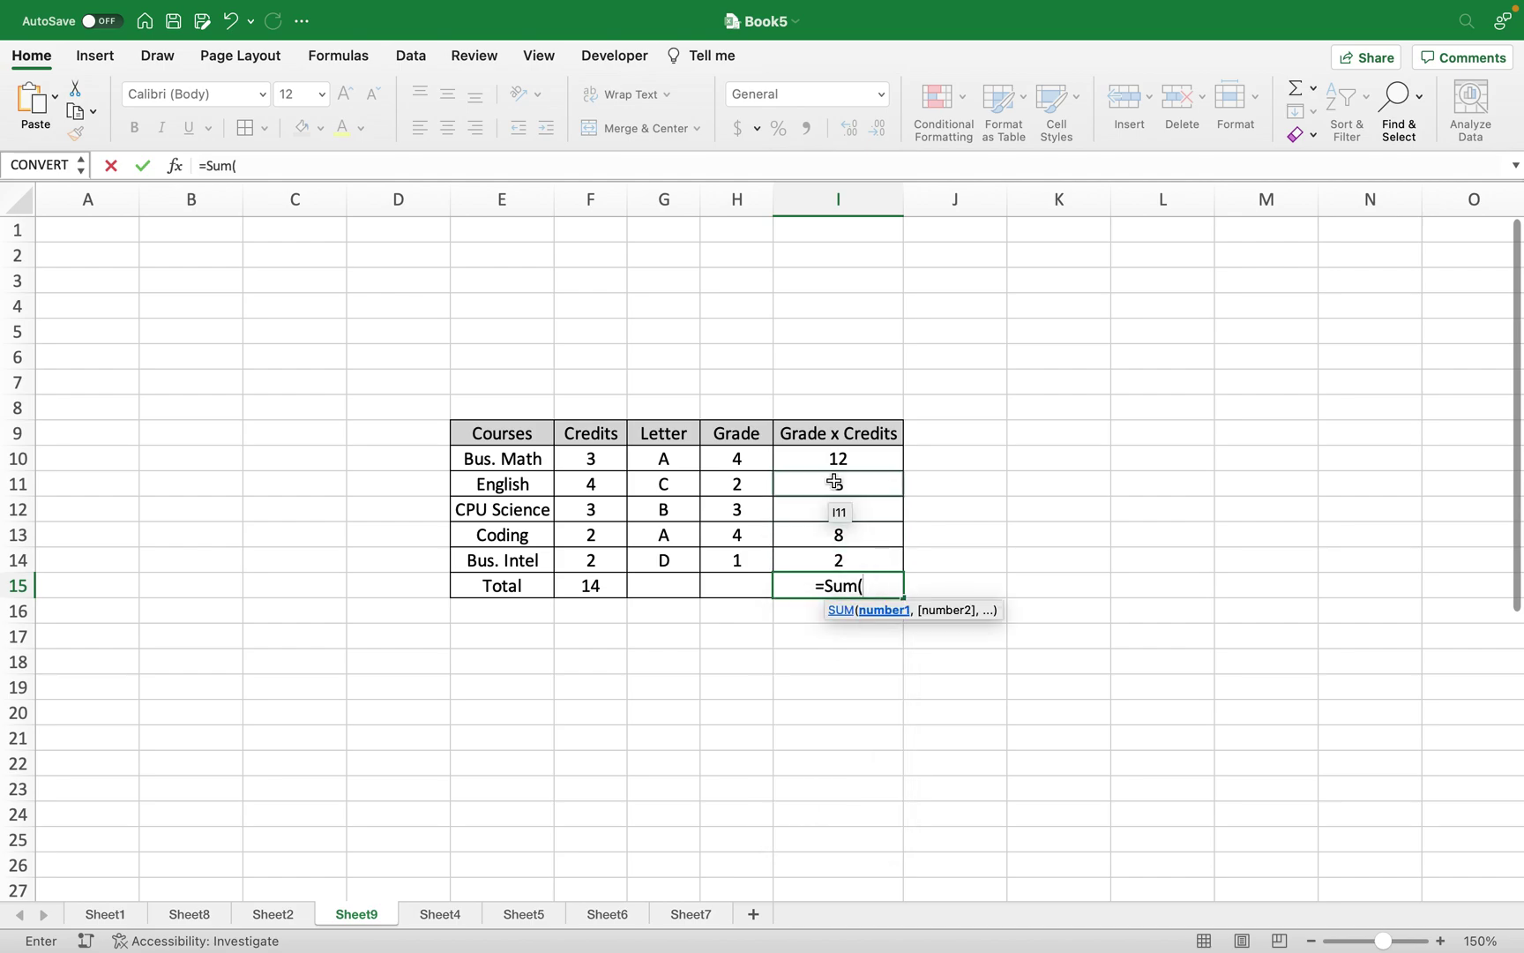
{"action": "left_click_drag", "start_coordinate": [830, 459], "coordinate": [833, 566]}
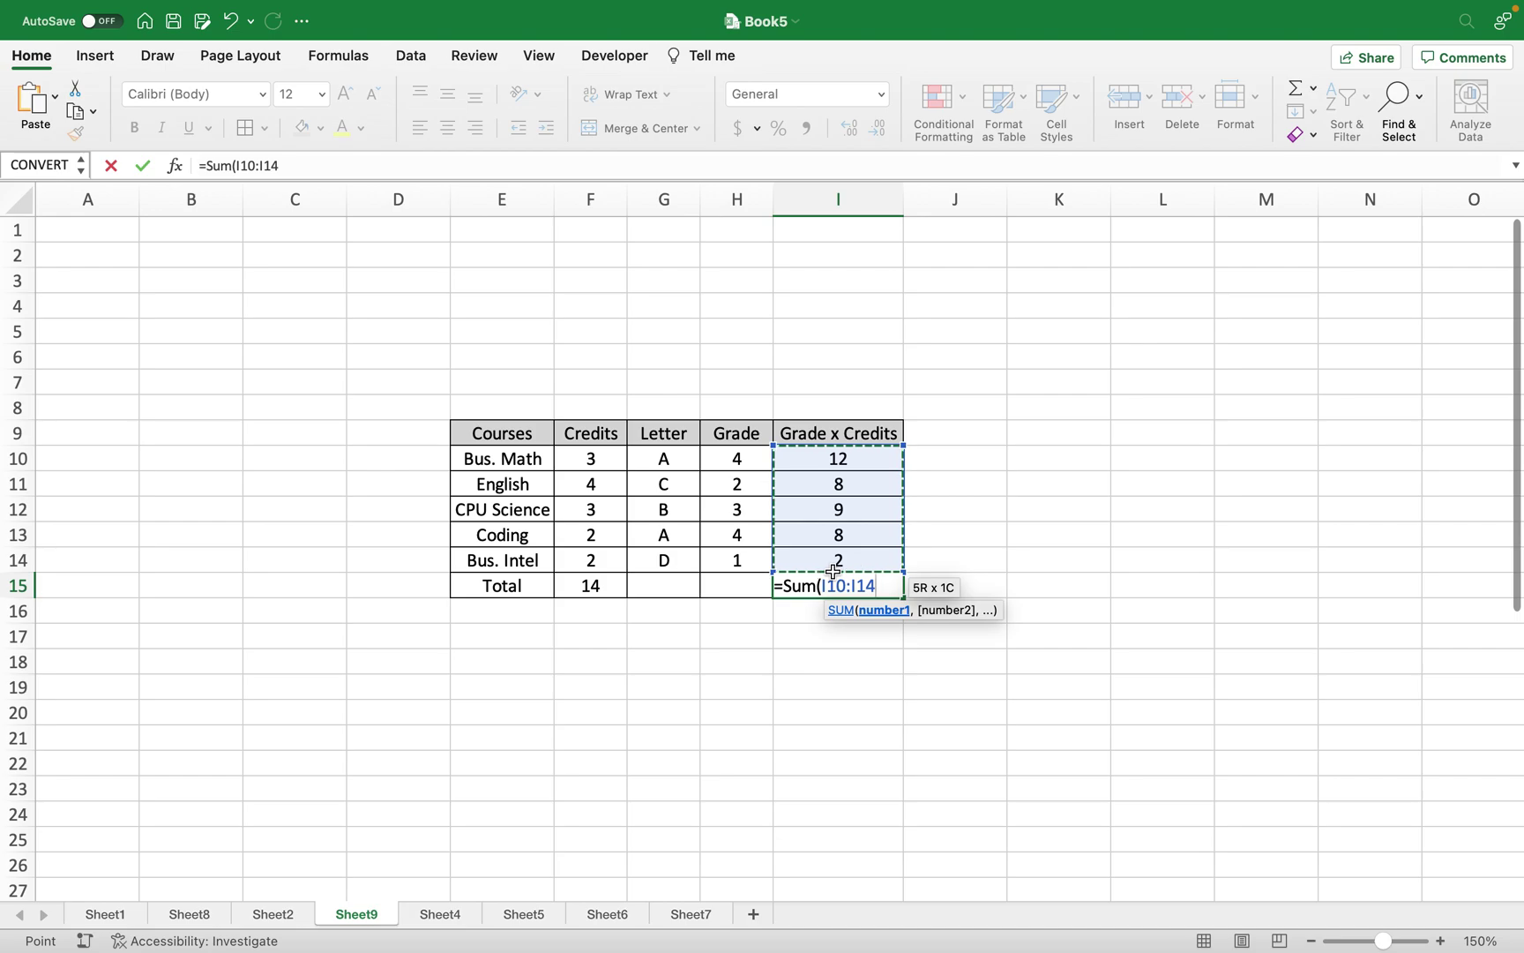
{"action": "key", "text": "Return"}
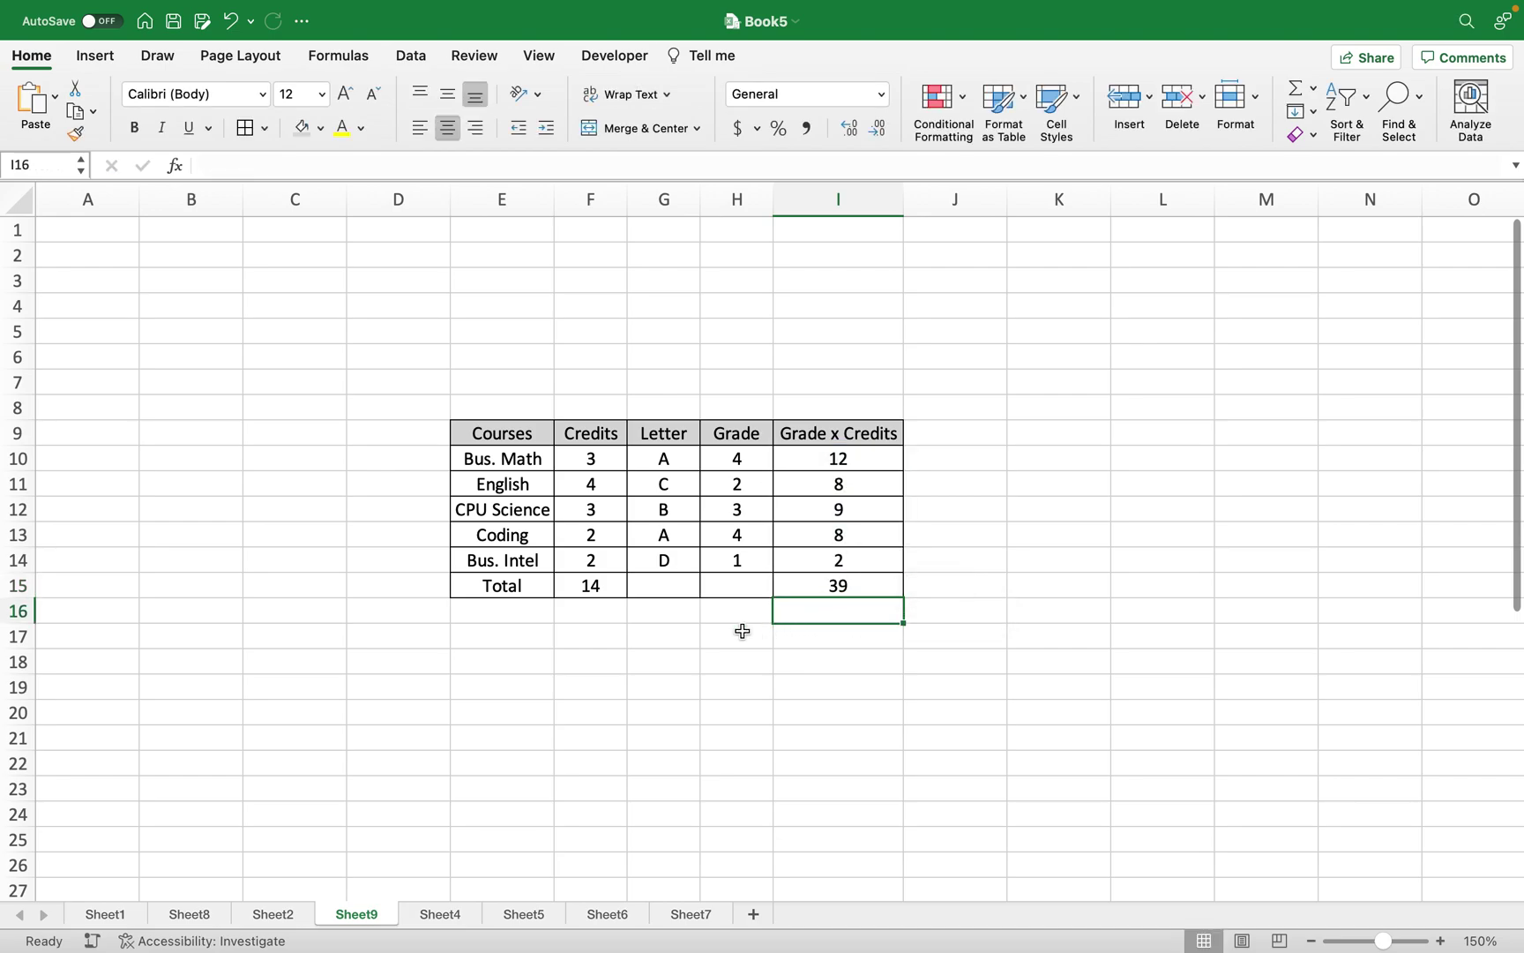
Step: Enter the label "GPA=" in H18 below the table
{"action": "left_click", "coordinate": [755, 661]}
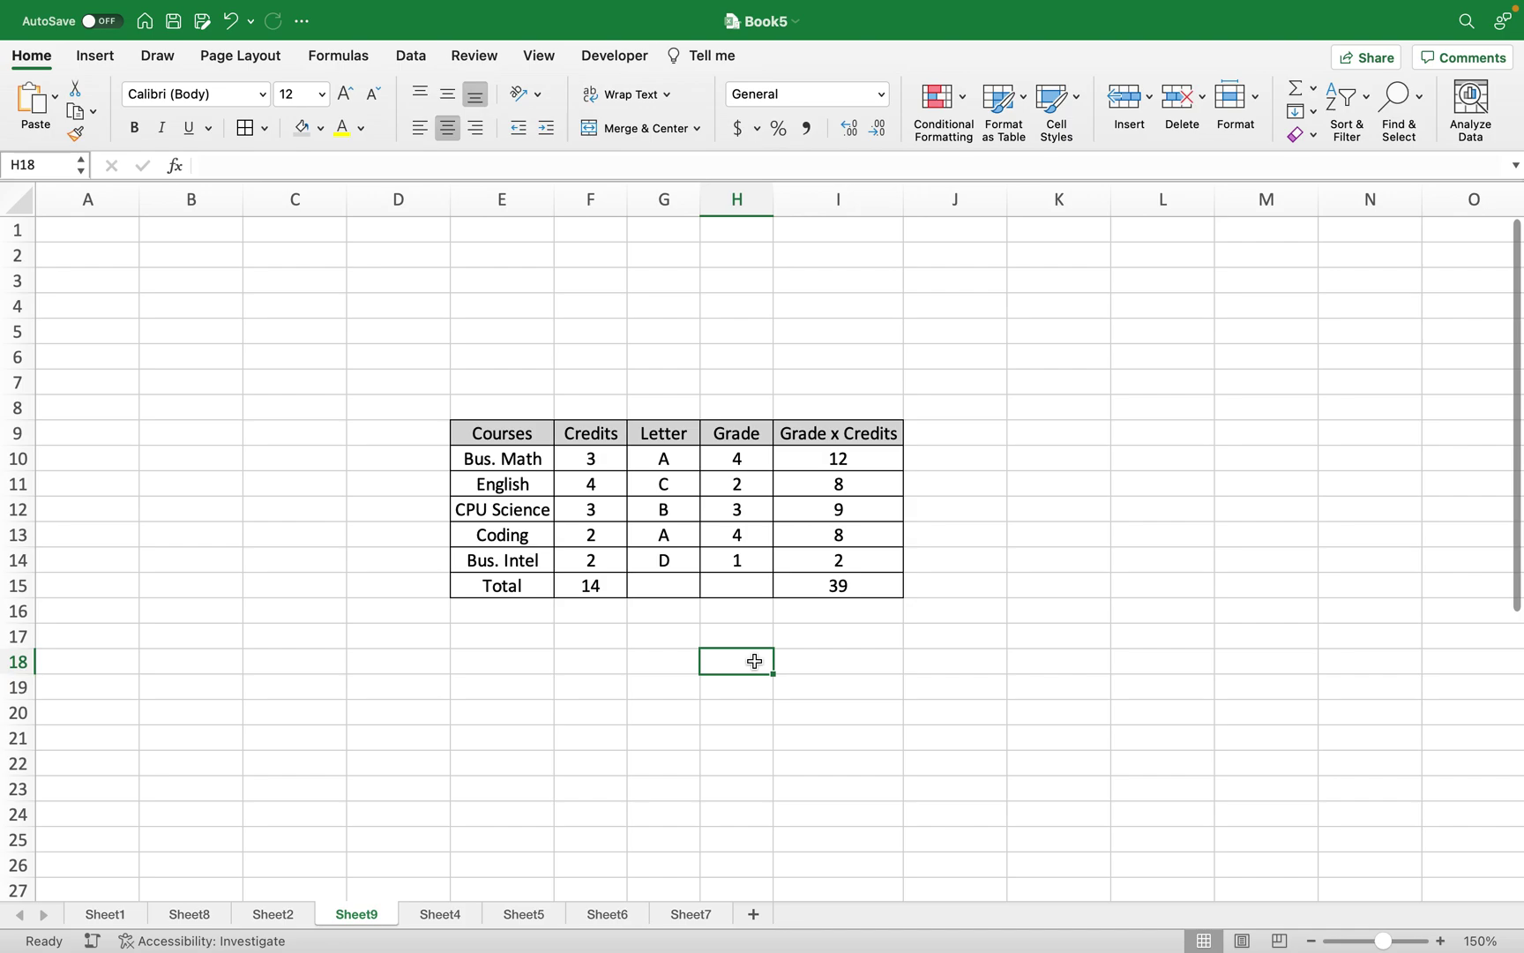
{"action": "type", "text": "G"}
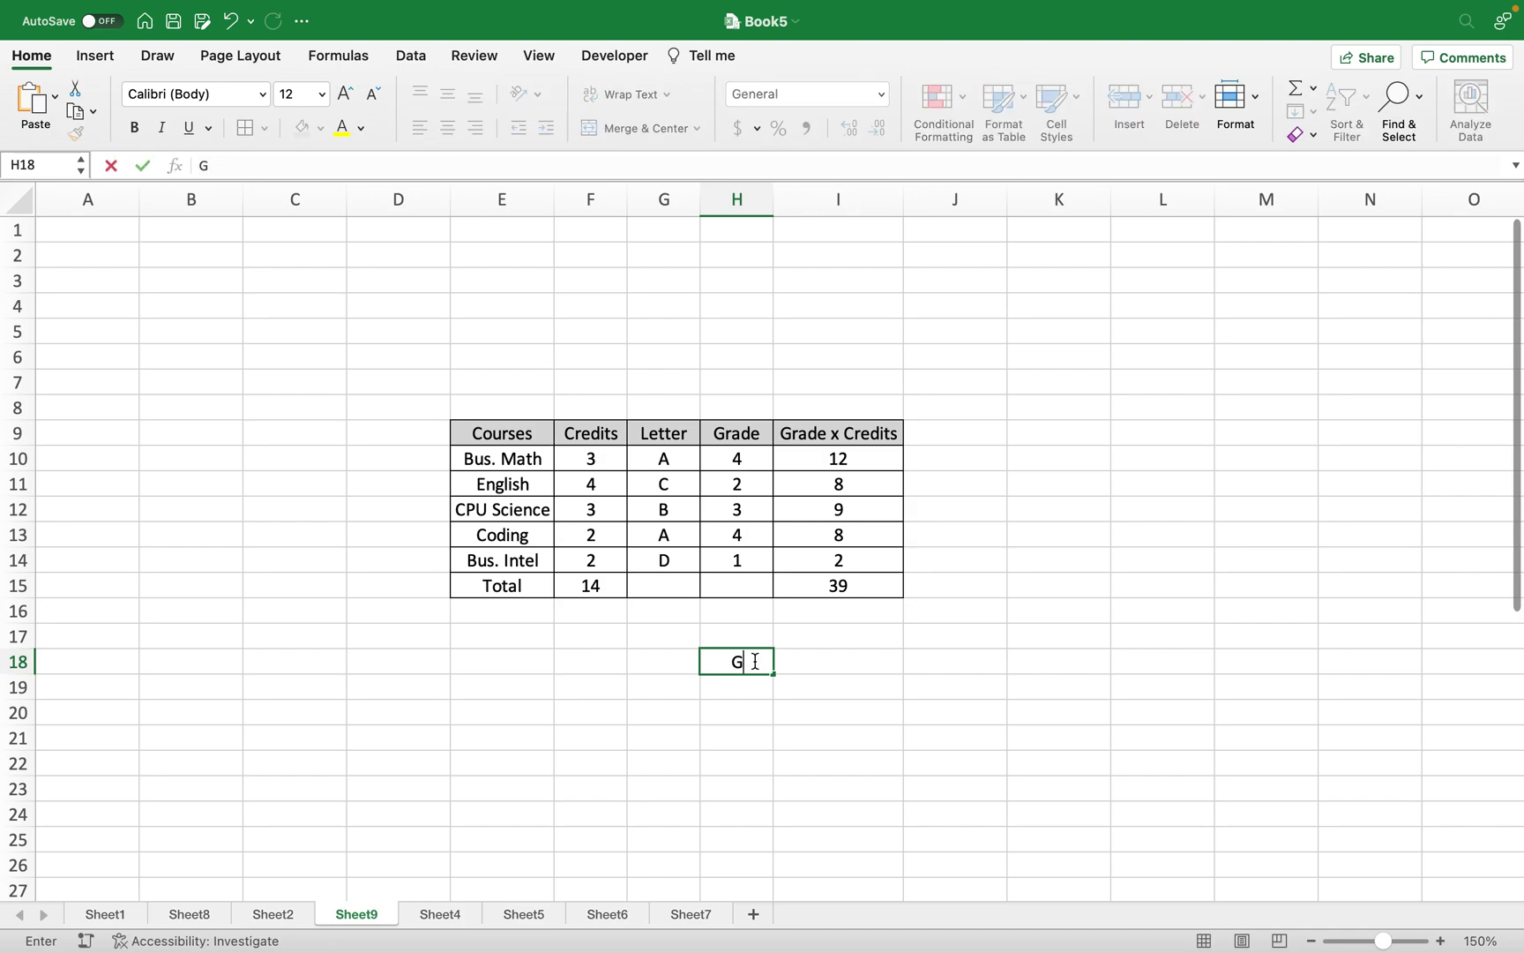
{"action": "type", "text": "PA="}
{"action": "left_click", "coordinate": [741, 710]}
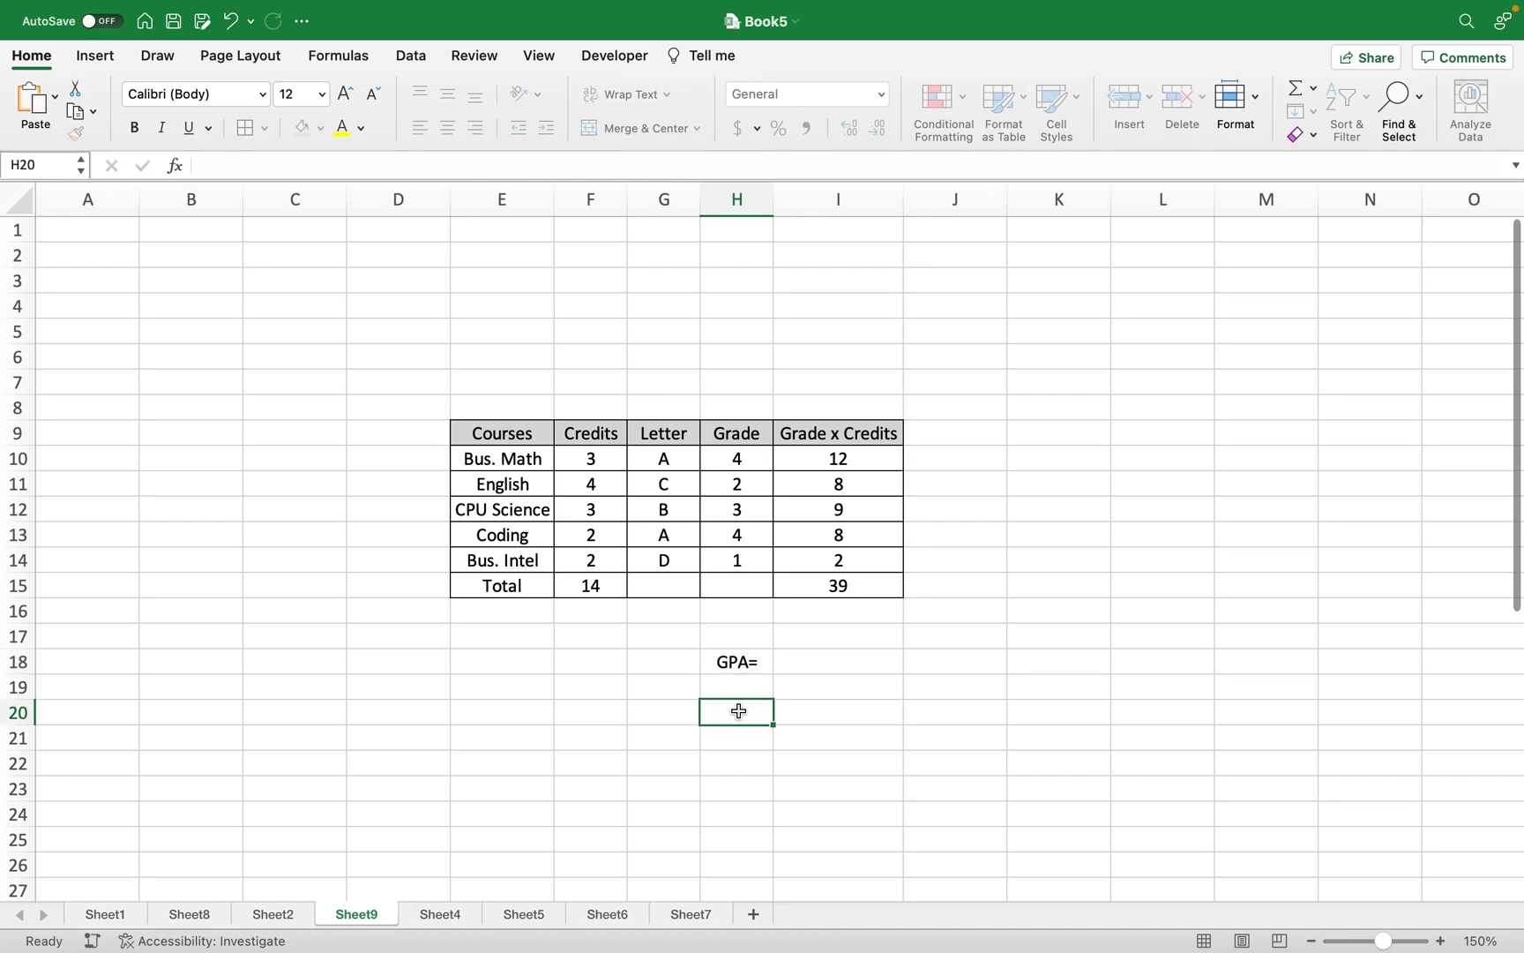
Step: Calculate the GPA in I18 with the formula =I15/F15
{"action": "left_click", "coordinate": [800, 664]}
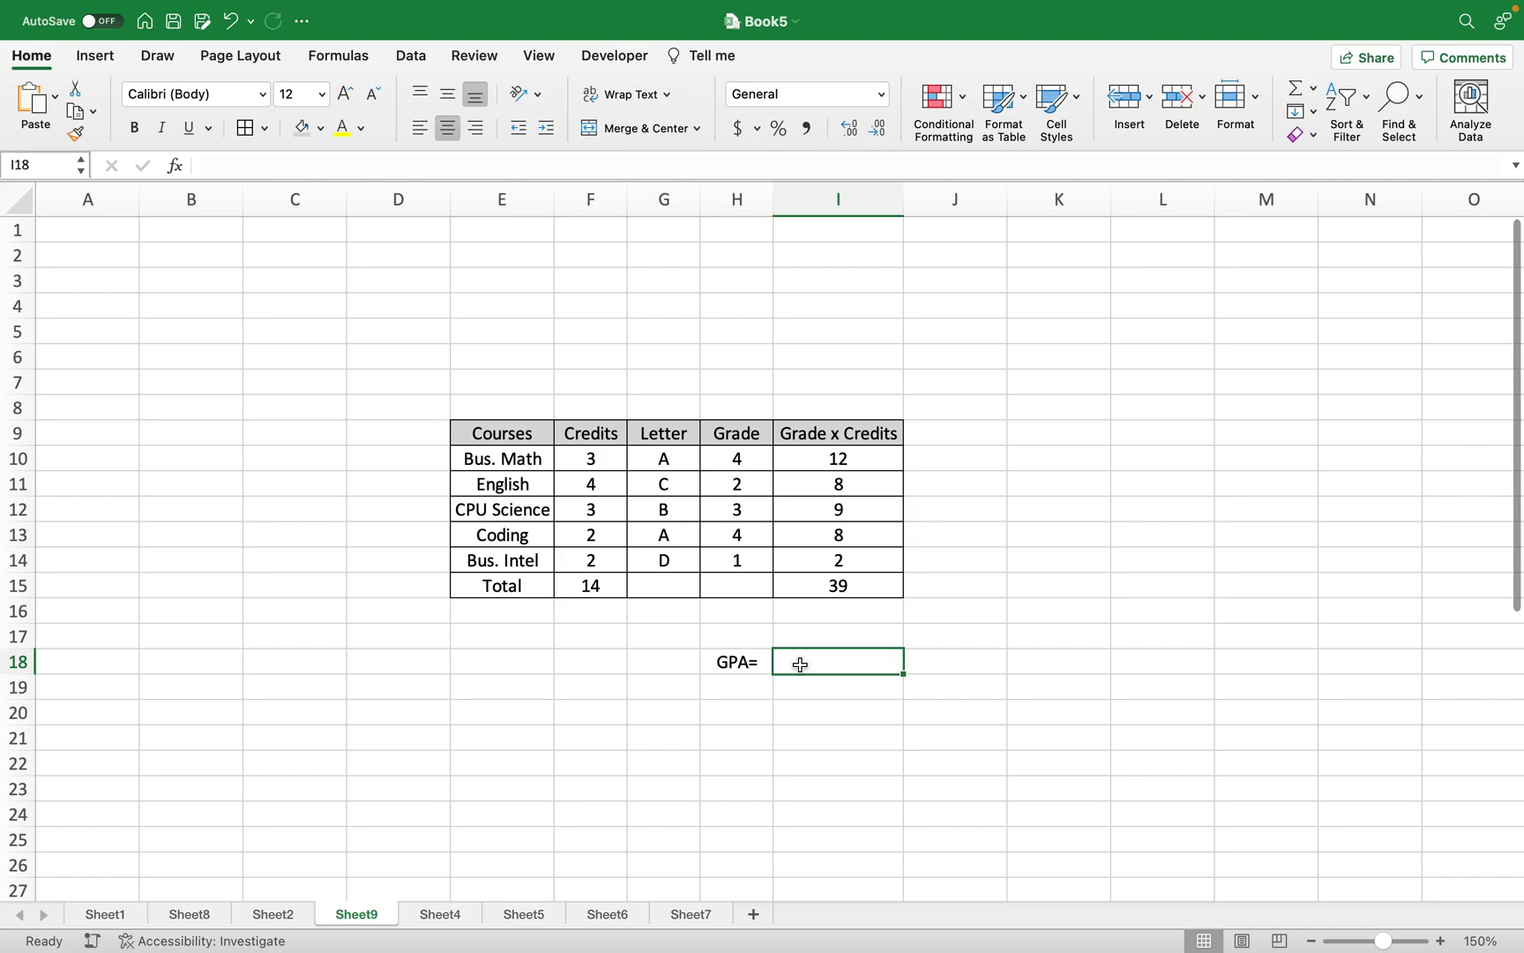
{"action": "type", "text": "="}
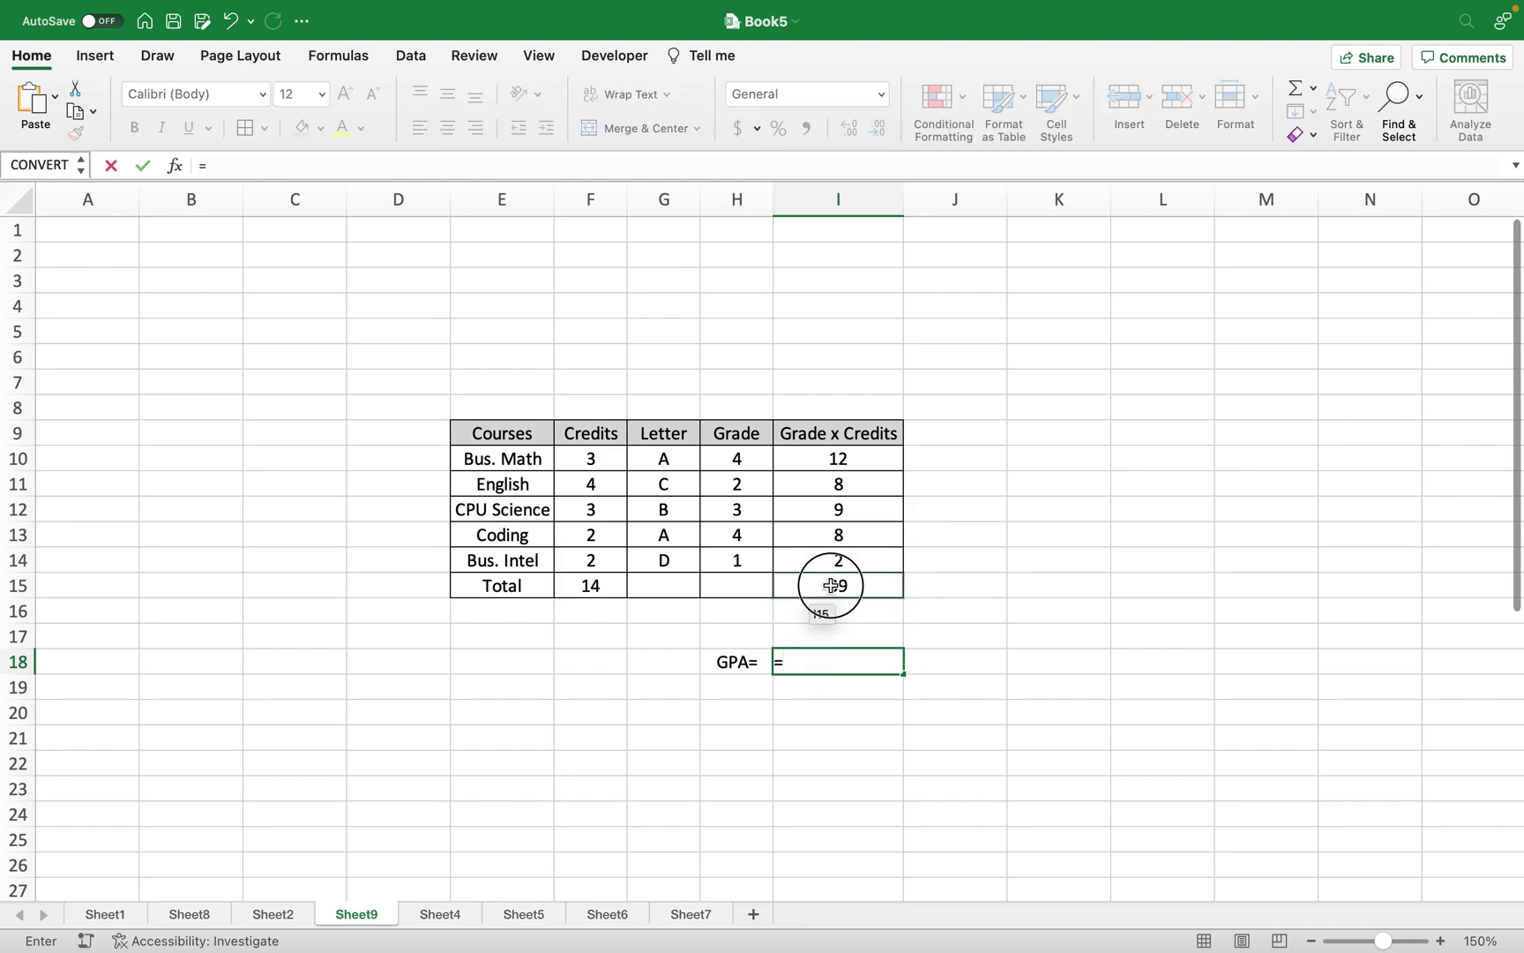
{"action": "left_click", "coordinate": [832, 585]}
{"action": "type", "text": "/"}
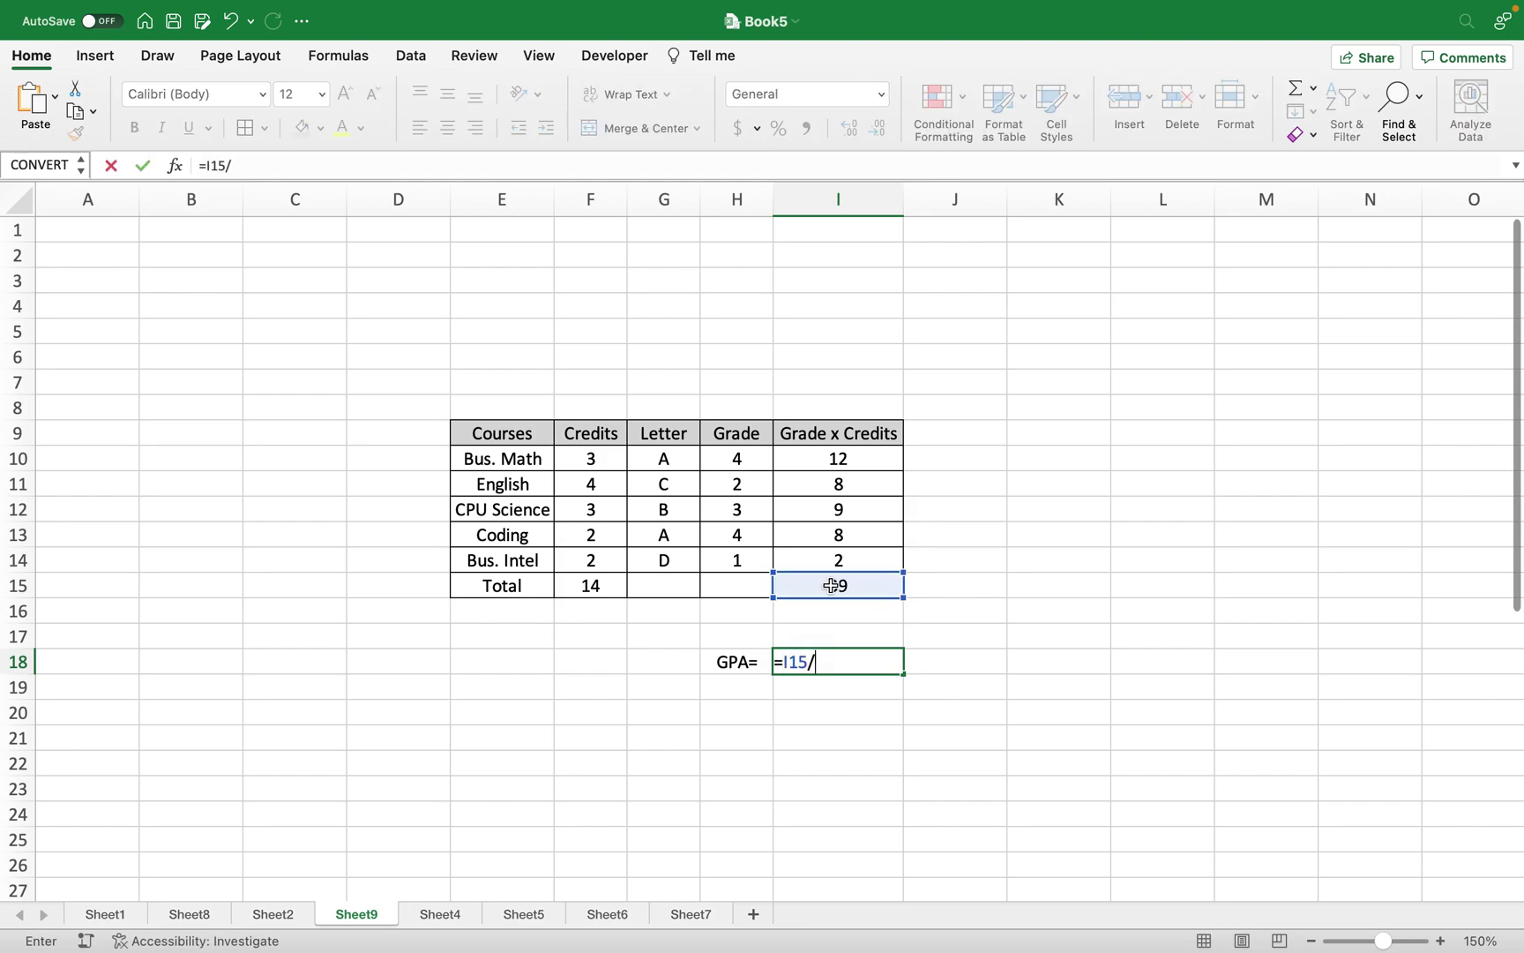
{"action": "left_click", "coordinate": [591, 585]}
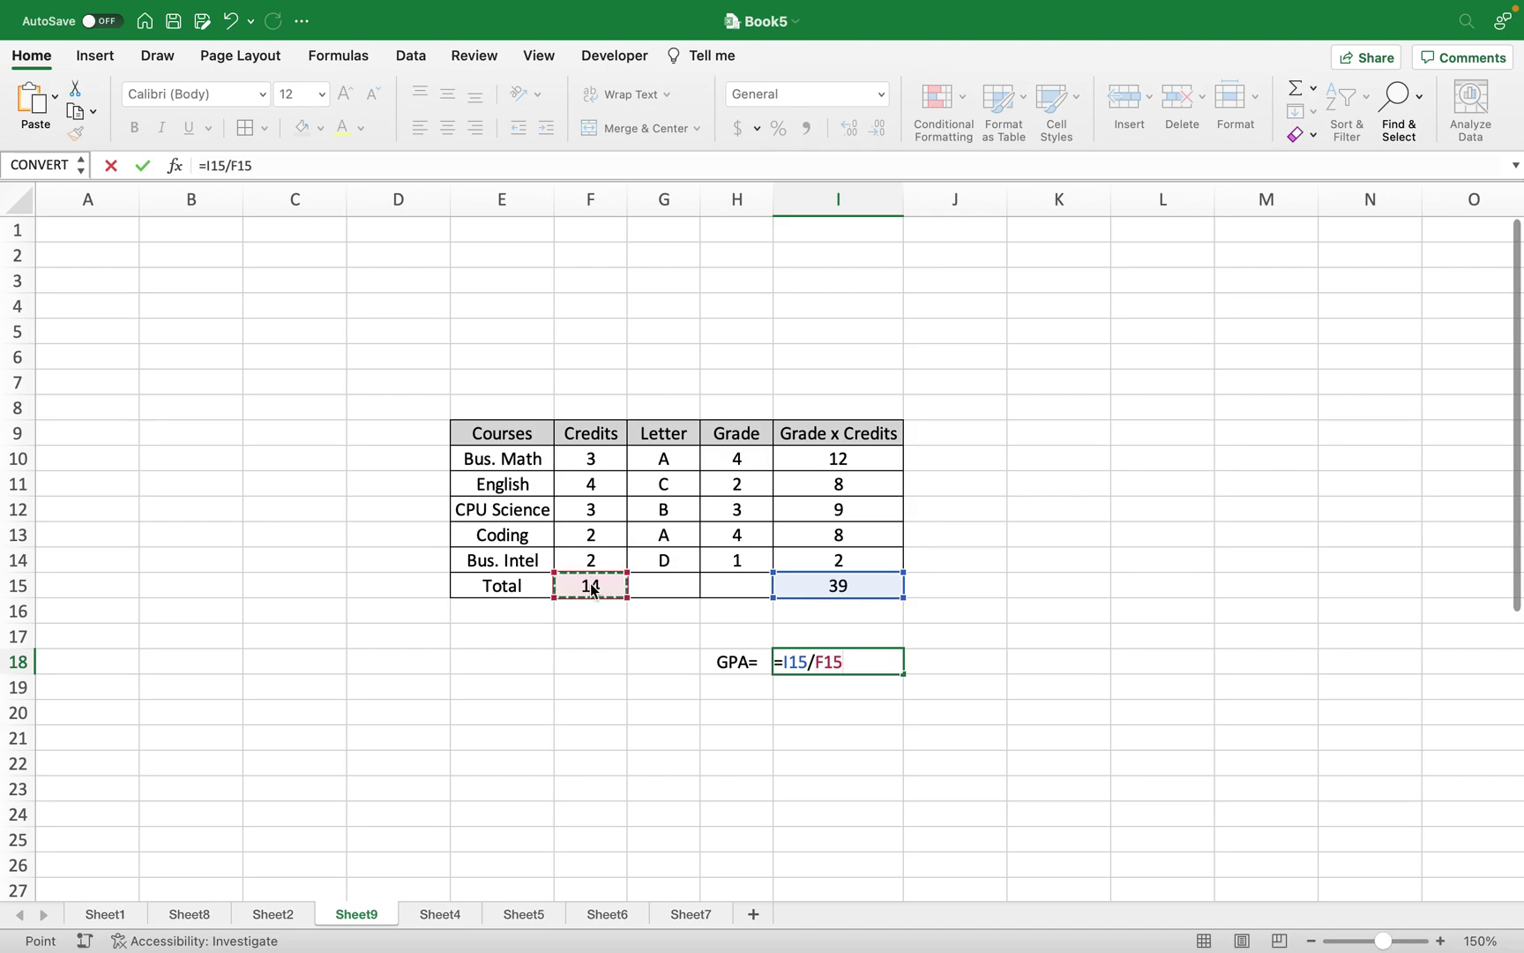
{"action": "key", "text": "Return"}
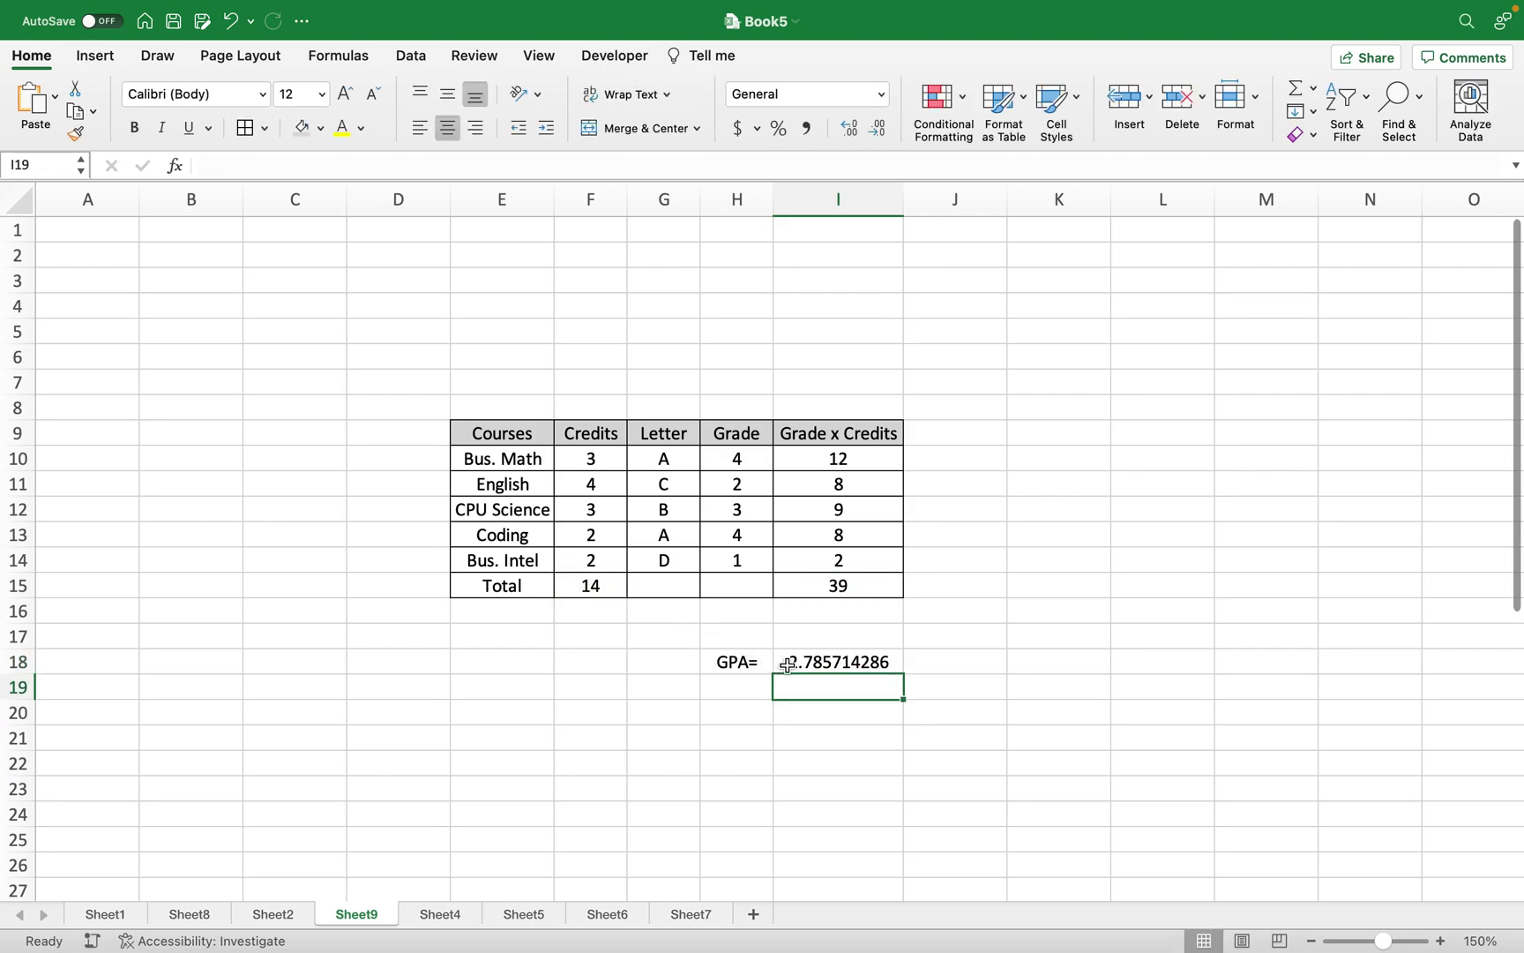
Step: Reduce the GPA value in I18 to two decimal places
{"action": "left_click", "coordinate": [834, 669]}
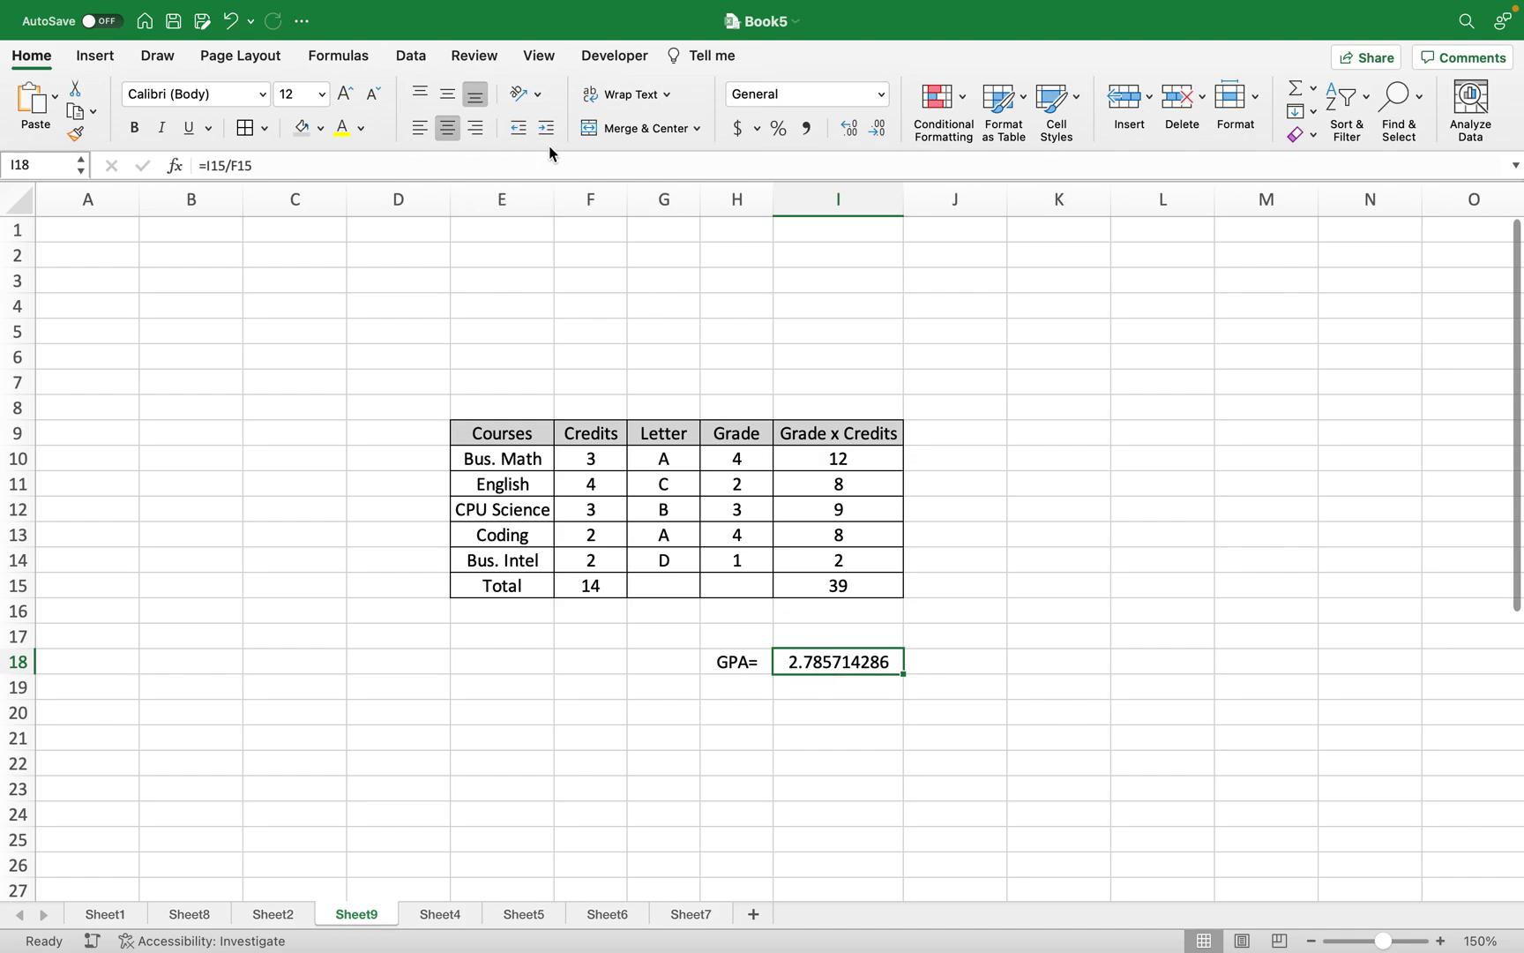
{"action": "left_click", "coordinate": [872, 129]}
{"action": "left_click", "coordinate": [872, 130]}
{"action": "left_click", "coordinate": [871, 129]}
{"action": "left_click", "coordinate": [871, 130]}
{"action": "left_click", "coordinate": [872, 130]}
{"action": "left_click", "coordinate": [875, 133]}
{"action": "left_click", "coordinate": [873, 131]}
{"action": "left_click", "coordinate": [963, 561]}
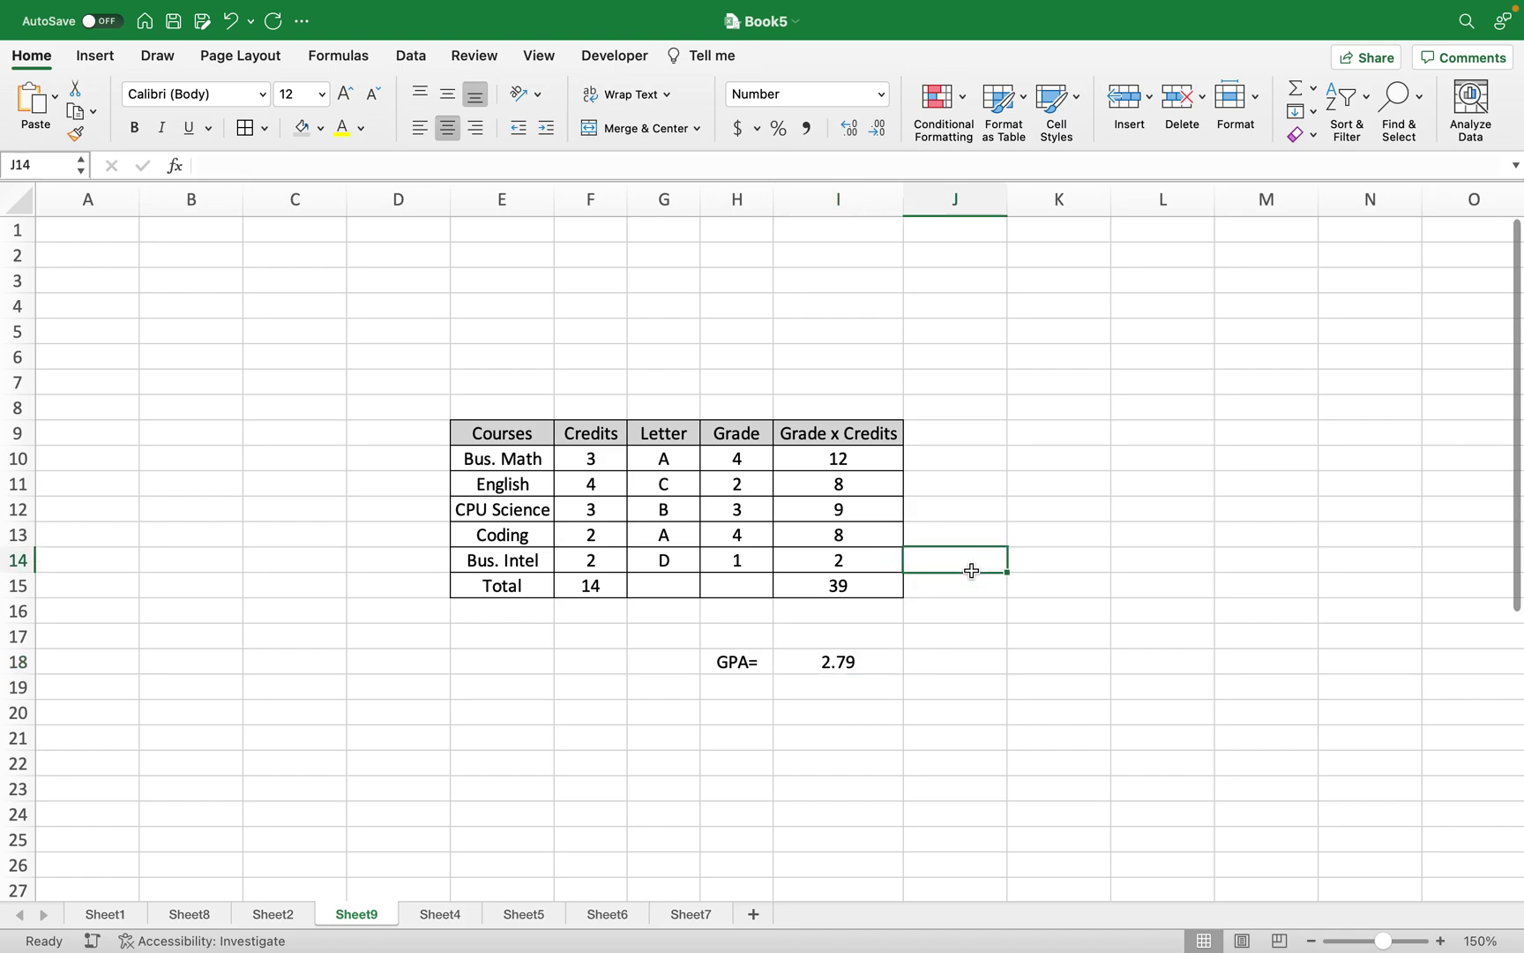
Step: Add all borders around the GPA label and value in H18:I18
{"action": "left_click", "coordinate": [831, 657]}
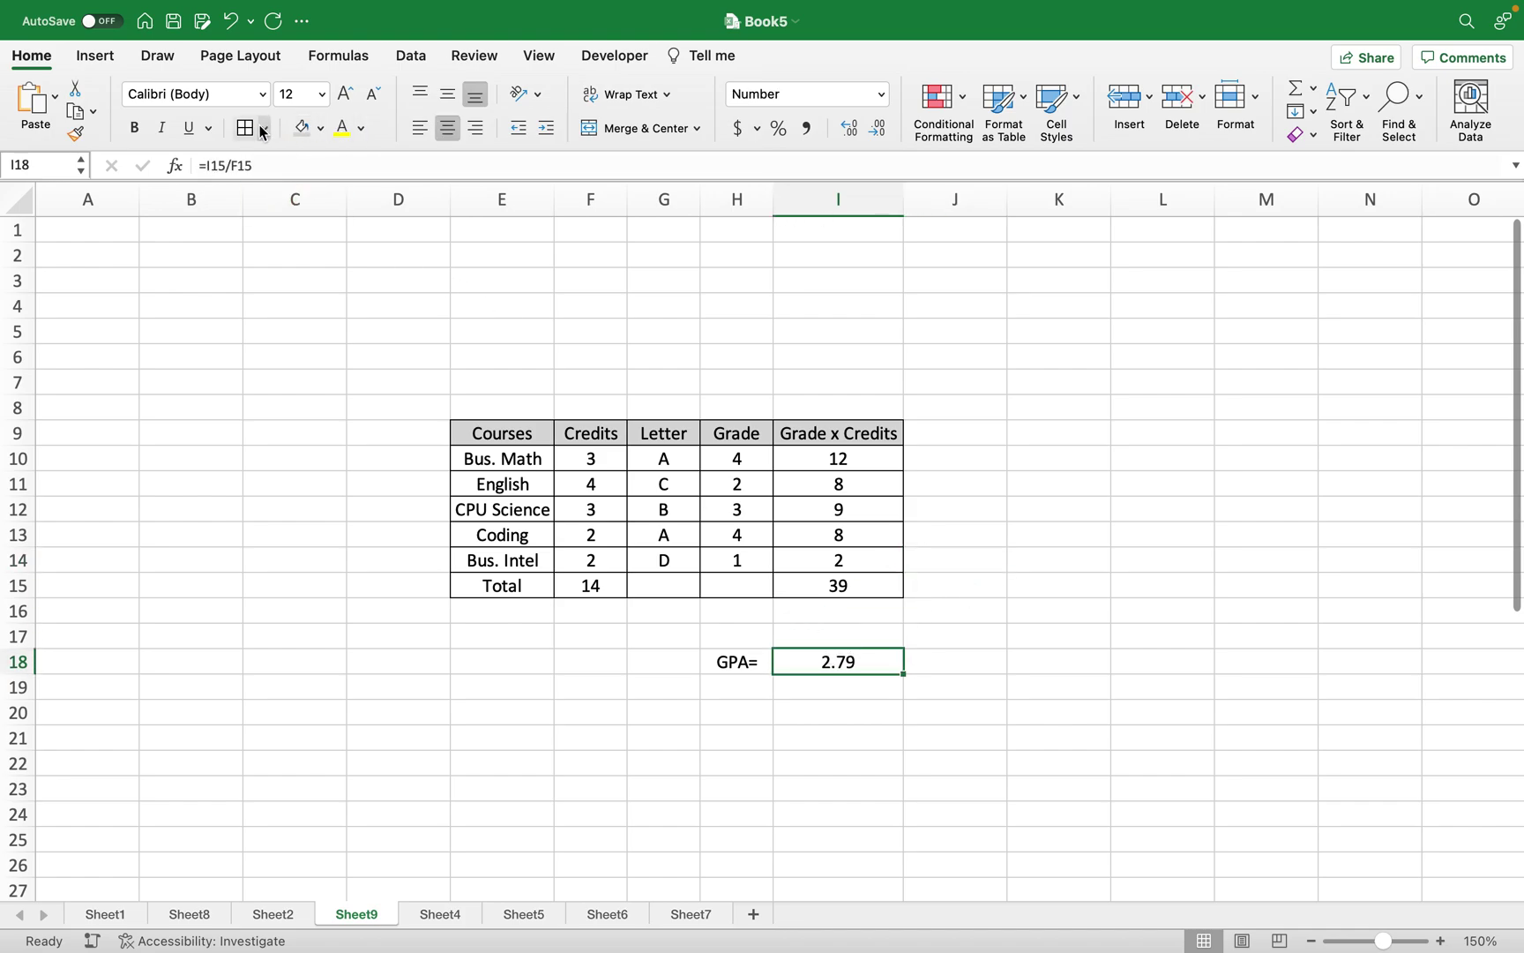
{"action": "left_click", "coordinate": [765, 662]}
{"action": "left_click_drag", "start_coordinate": [766, 662], "coordinate": [779, 661]}
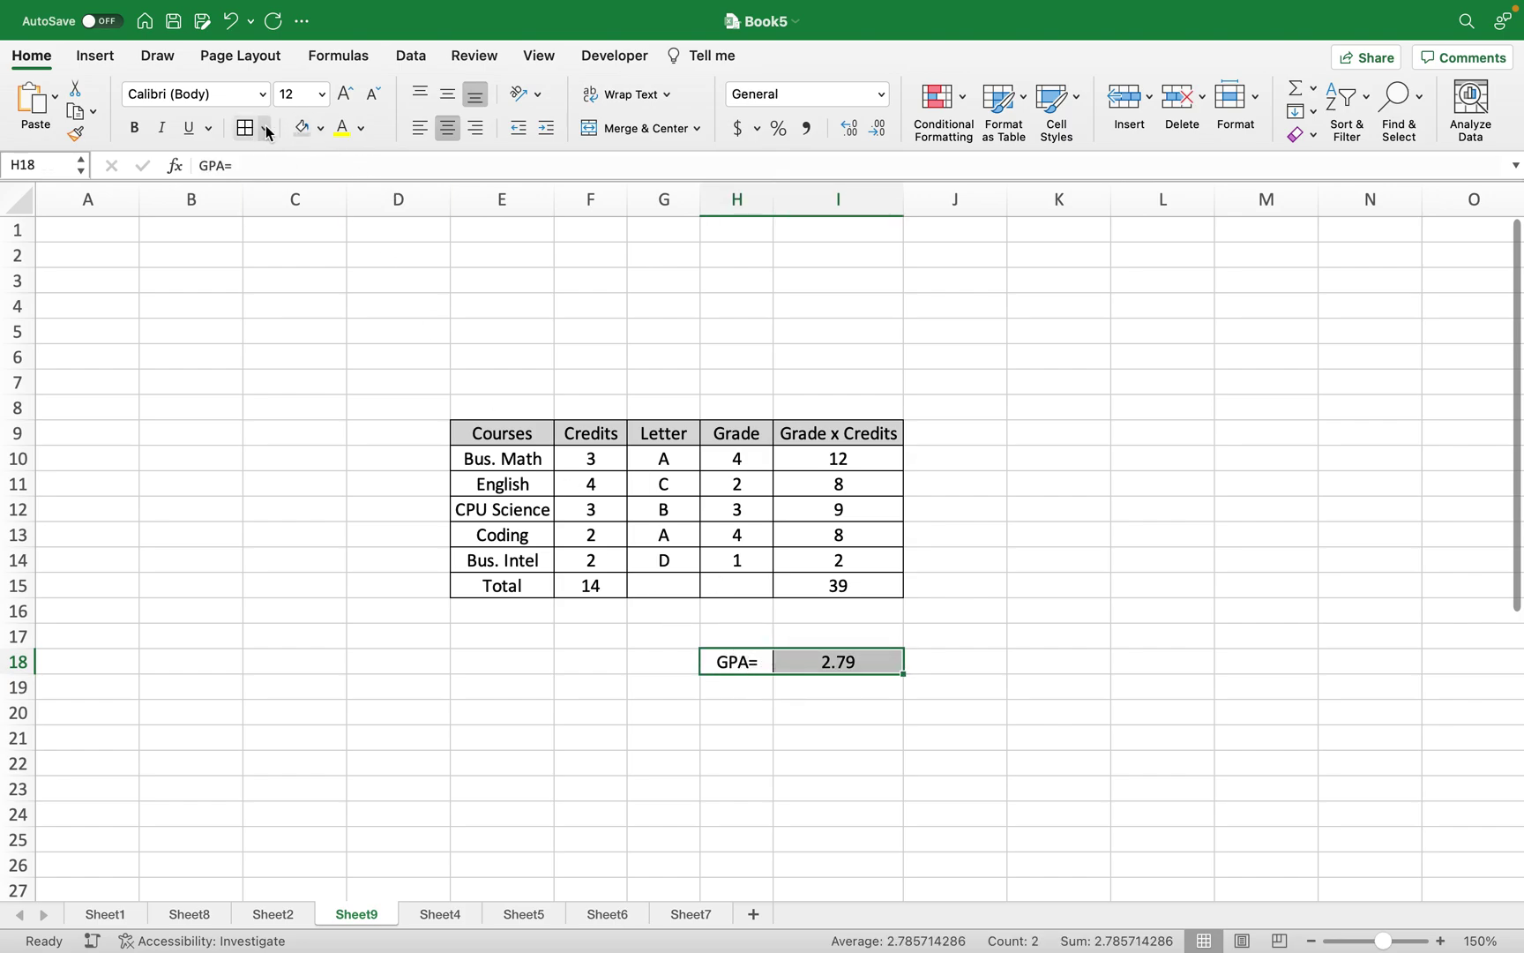
{"action": "left_click", "coordinate": [991, 578]}
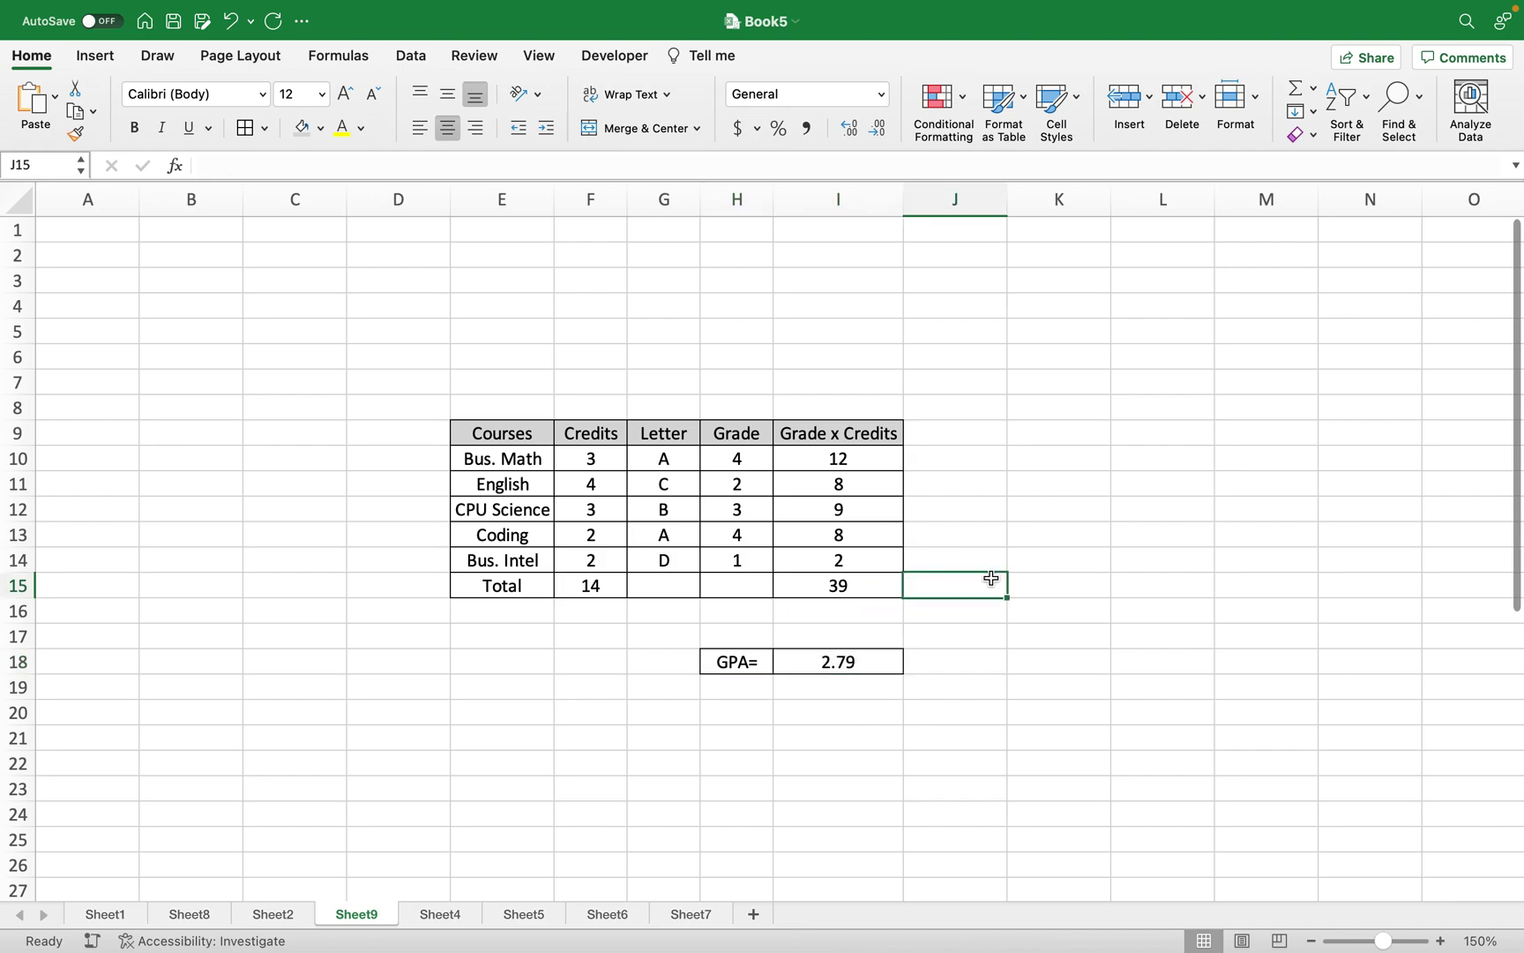
{"action": "key", "text": "Left"}
{"action": "key", "text": "Left"}
{"action": "key", "text": "Right"}
{"action": "key", "text": "Down"}
{"action": "key", "text": "Down"}
{"action": "key", "text": "Up"}
{"action": "key", "text": "Up"}
{"action": "key", "text": "Up"}
{"action": "key", "text": "Left"}
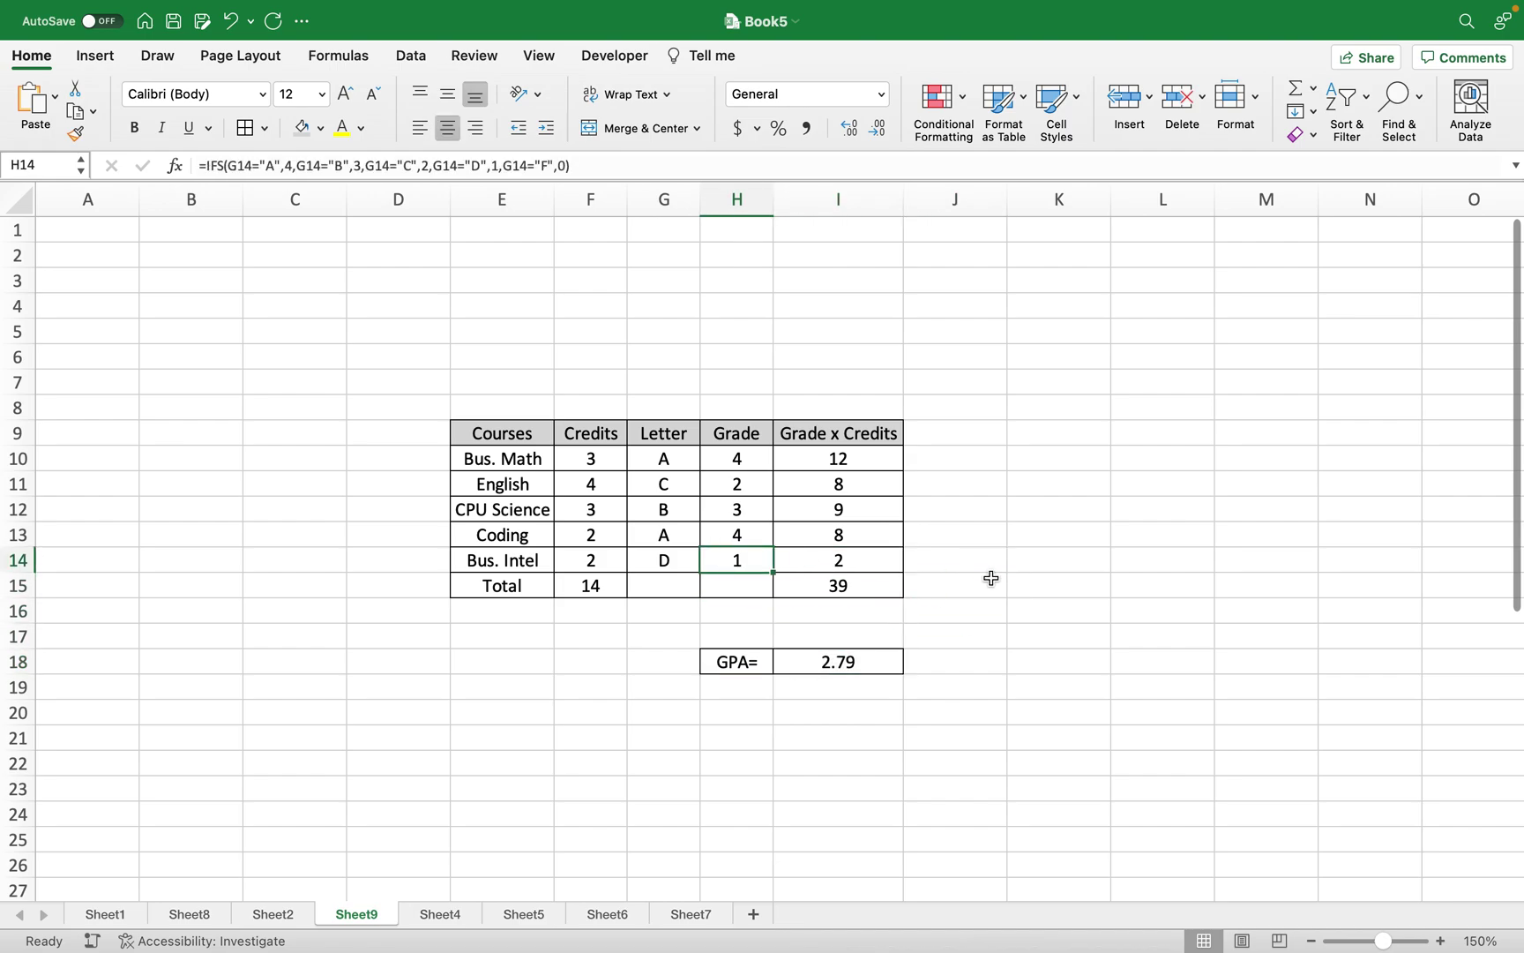
Step: Change the letter grades for Bus. Math in G10 and CPU Science in G12 to C using their drop-down lists
{"action": "left_click", "coordinate": [681, 452]}
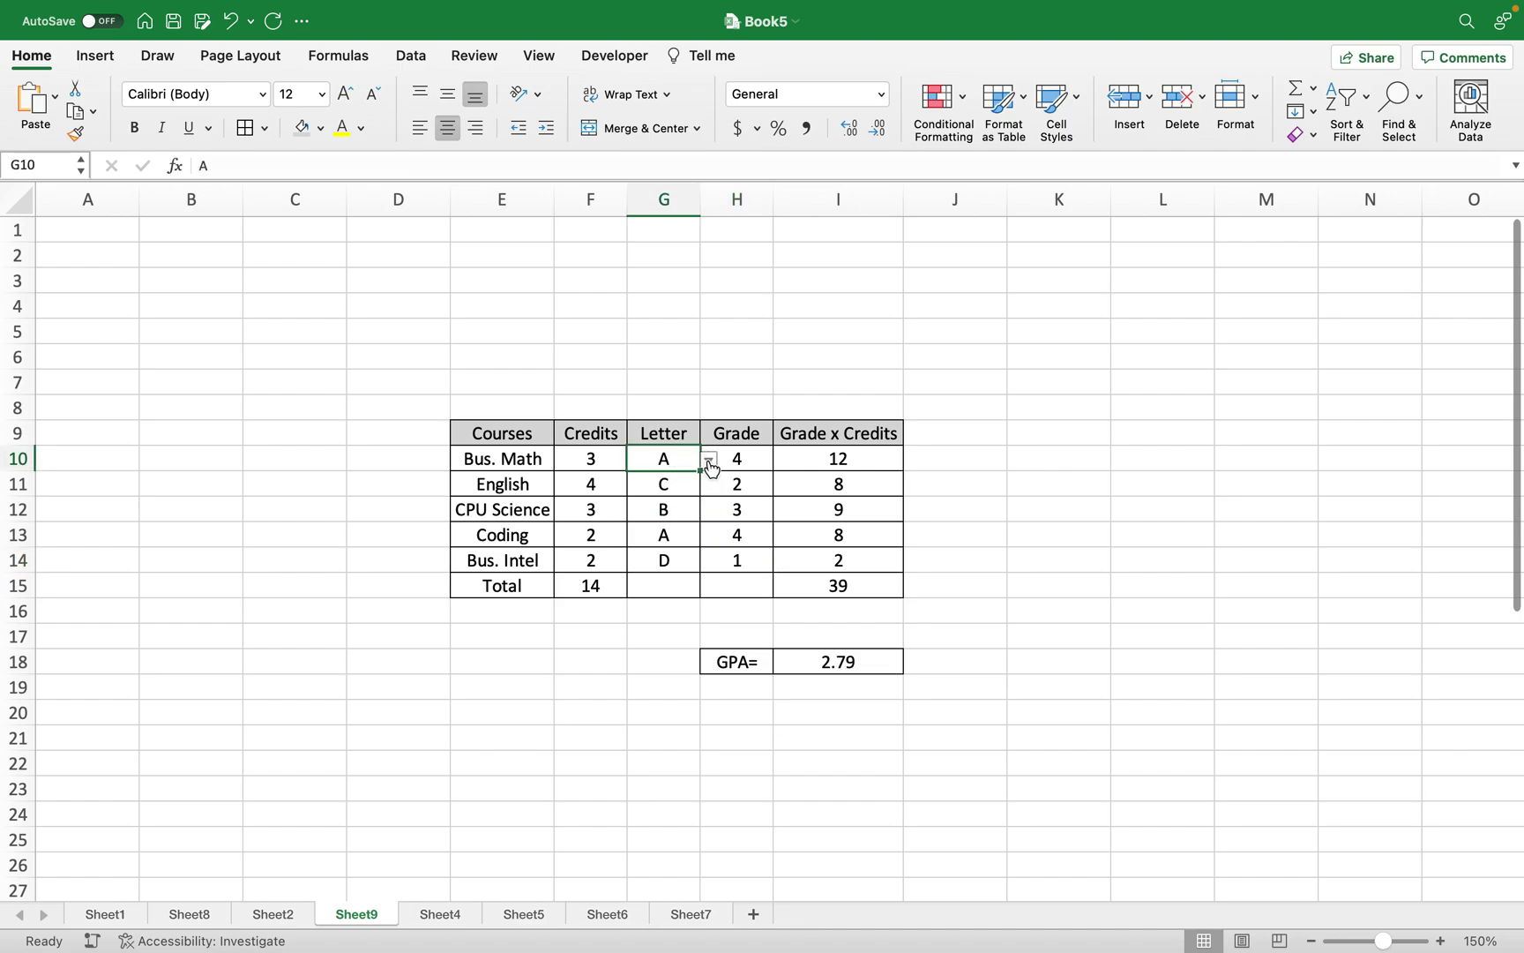
{"action": "left_click", "coordinate": [709, 459]}
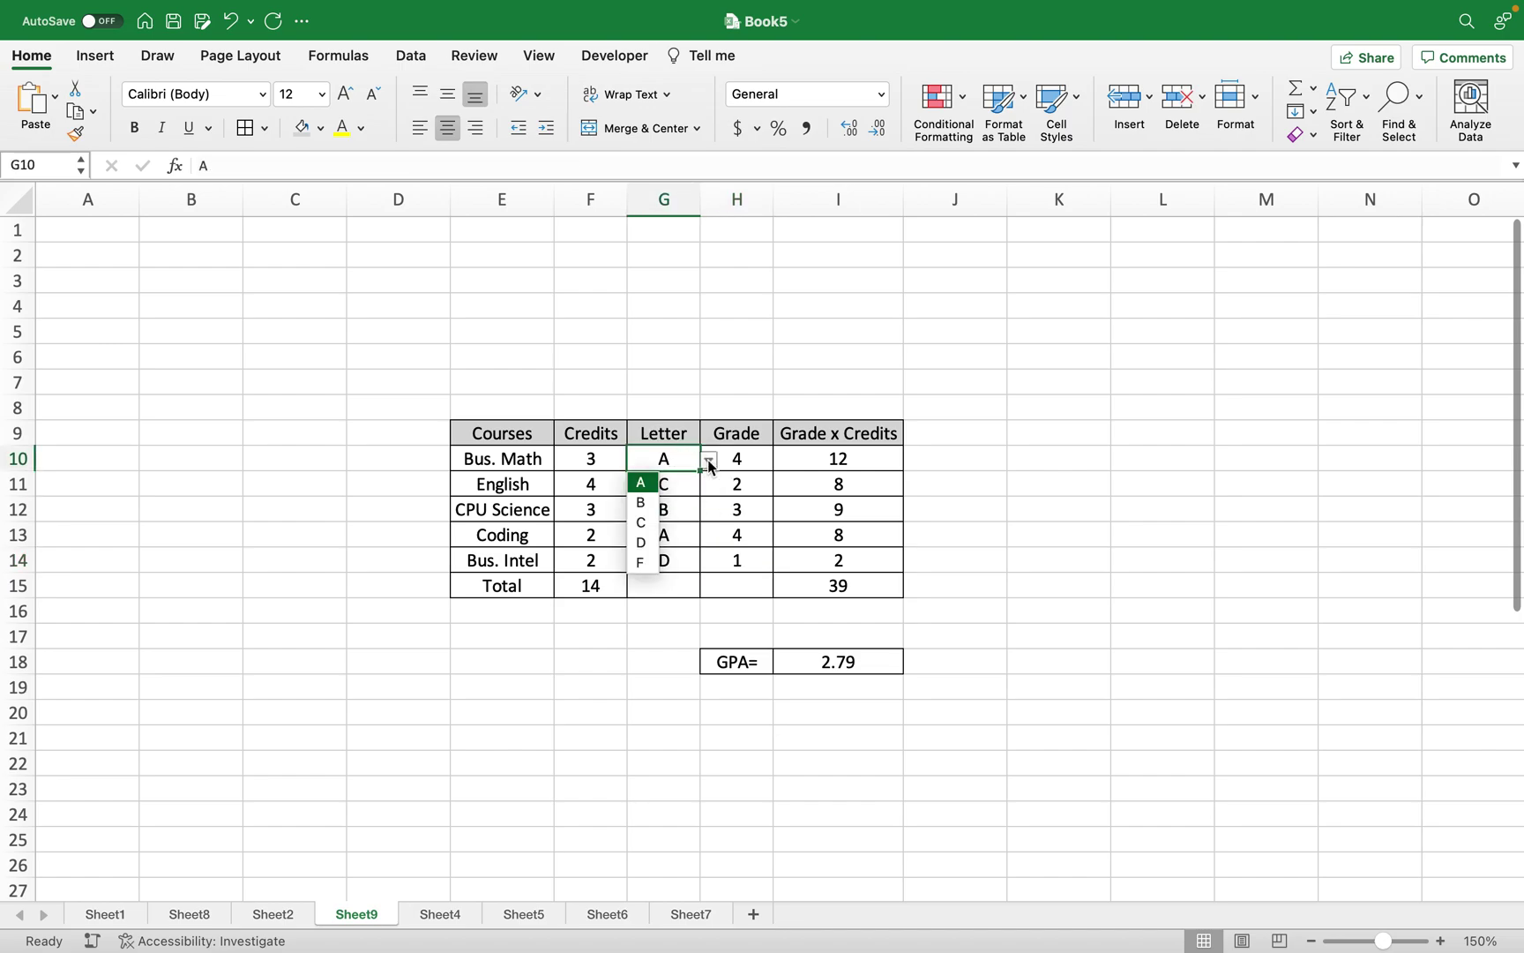
{"action": "left_click", "coordinate": [643, 523]}
{"action": "left_click", "coordinate": [654, 504]}
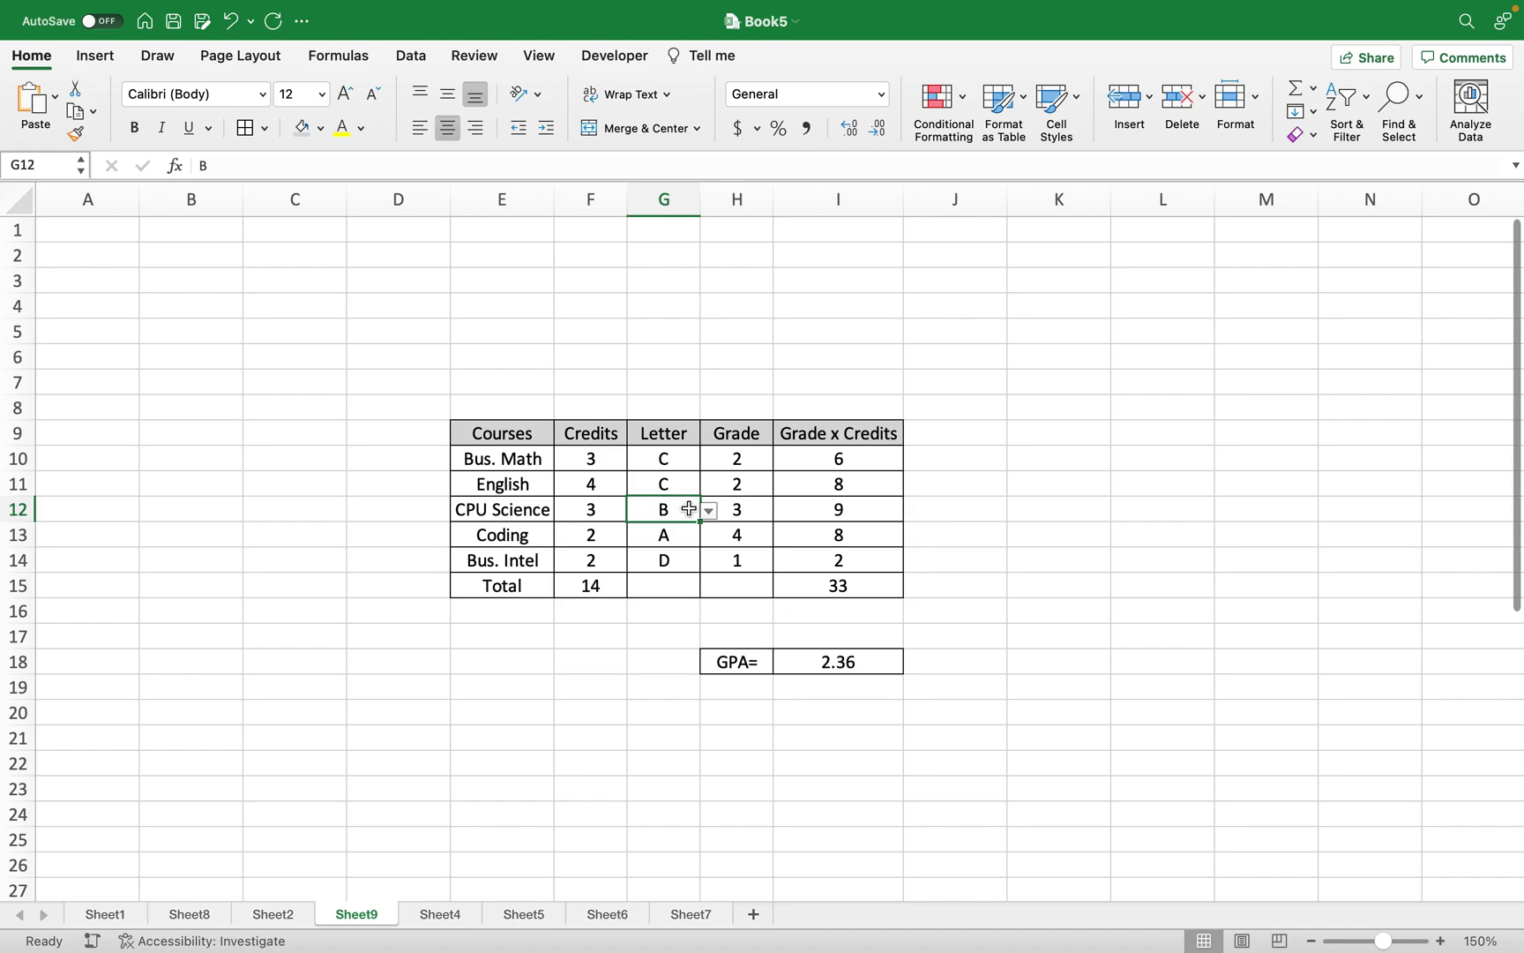
{"action": "left_click", "coordinate": [709, 510]}
{"action": "left_click", "coordinate": [643, 576]}
{"action": "left_click", "coordinate": [662, 536]}
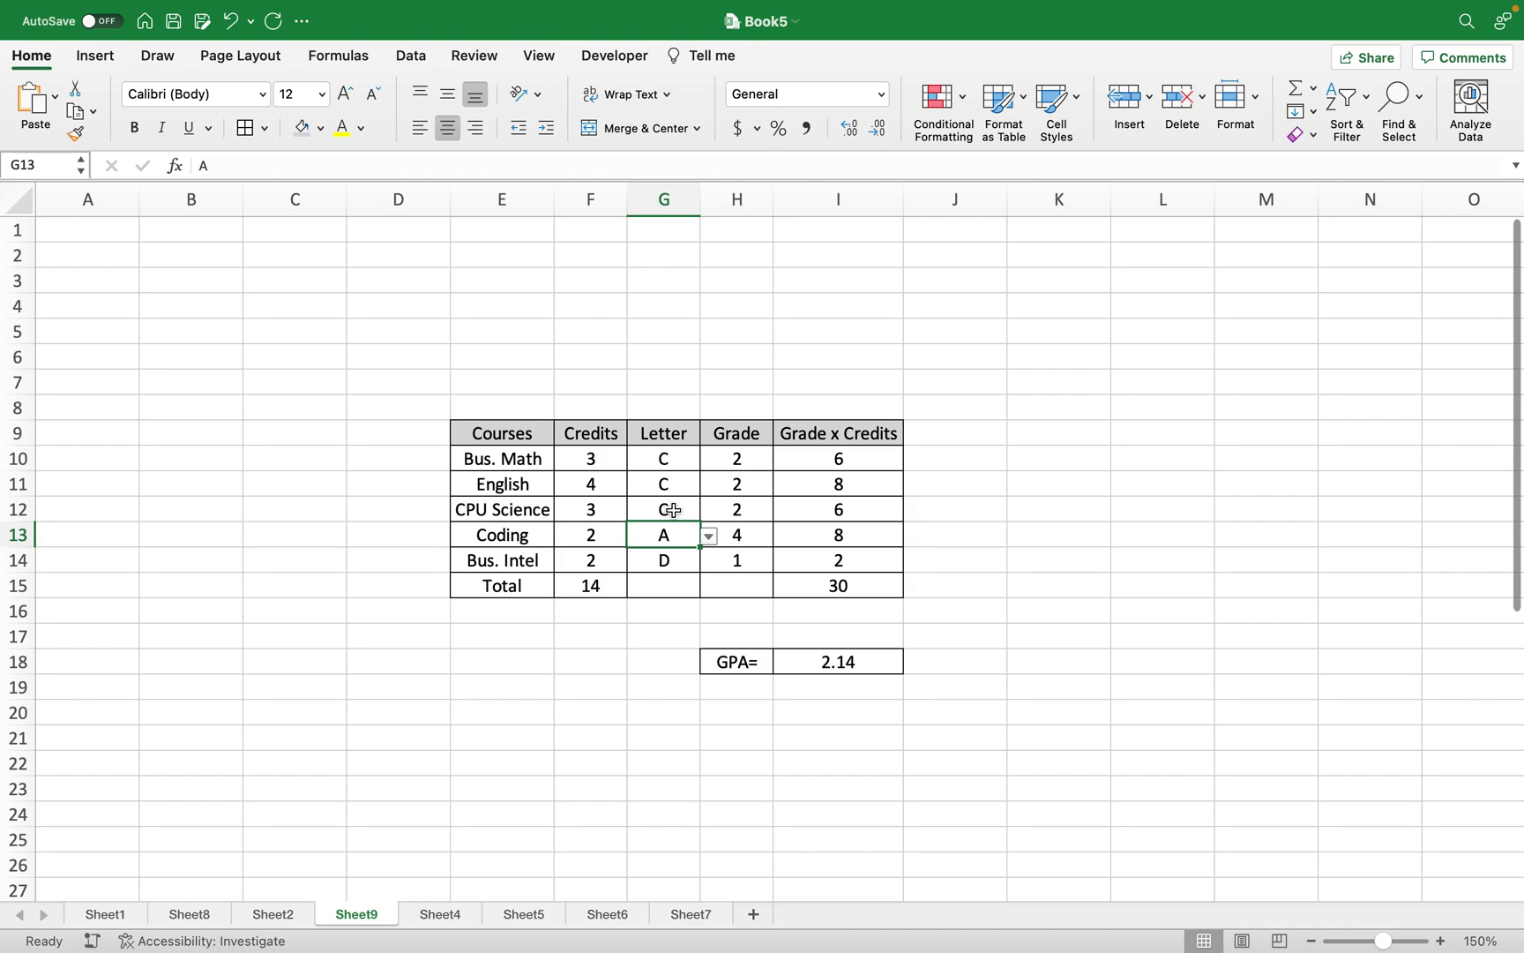
{"action": "left_click", "coordinate": [994, 586]}
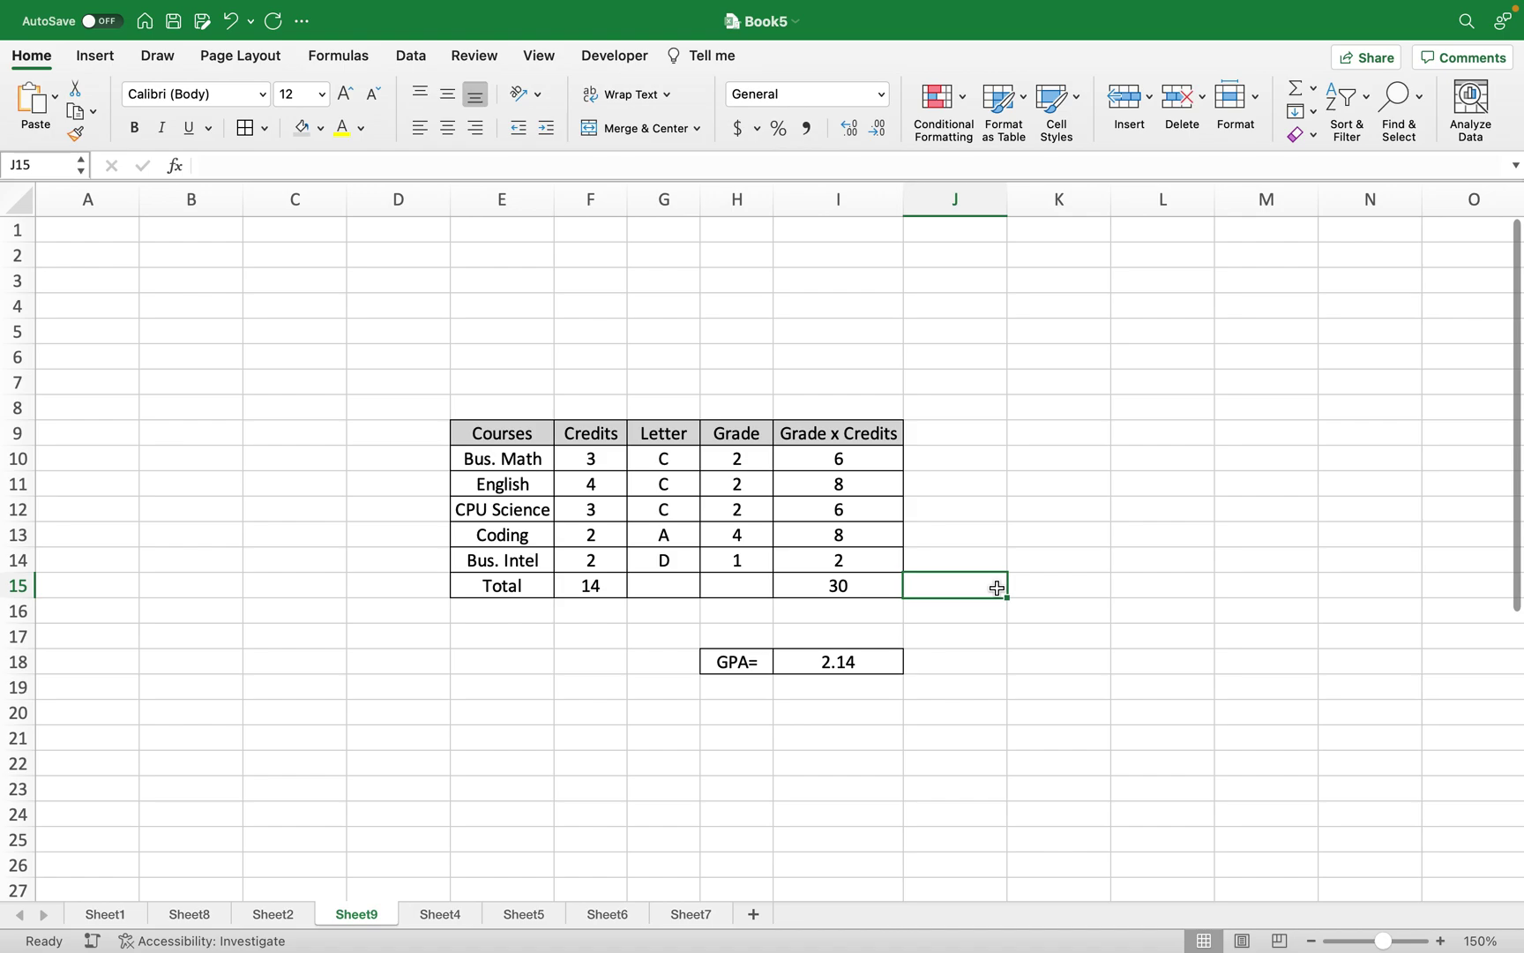
{"action": "left_click", "coordinate": [833, 689]}
{"action": "left_click", "coordinate": [831, 739]}
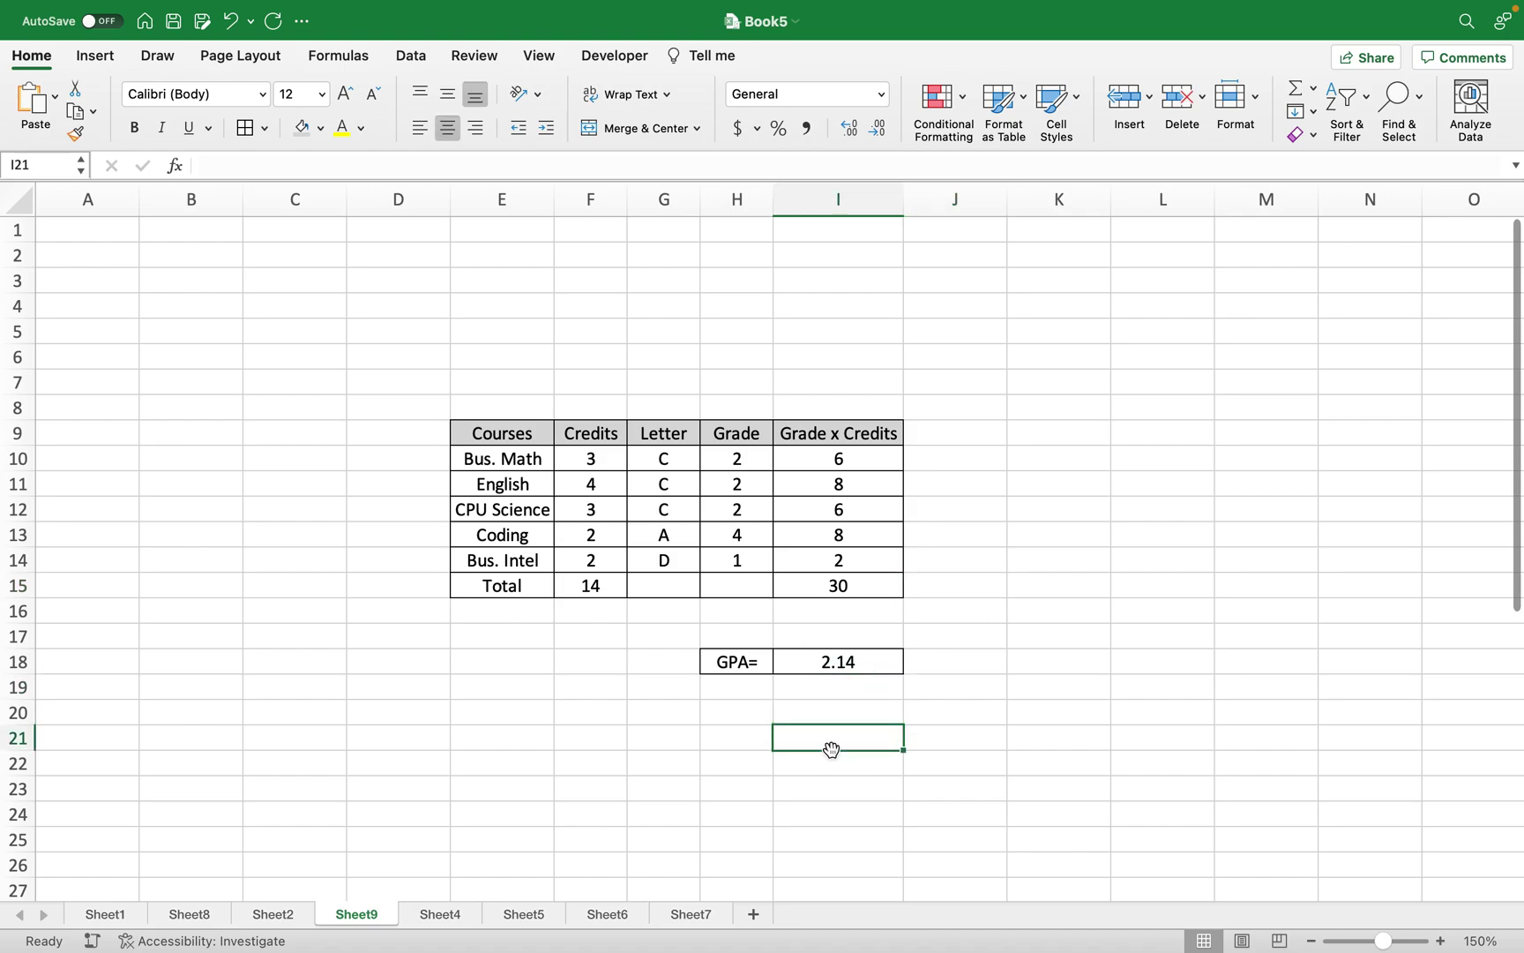